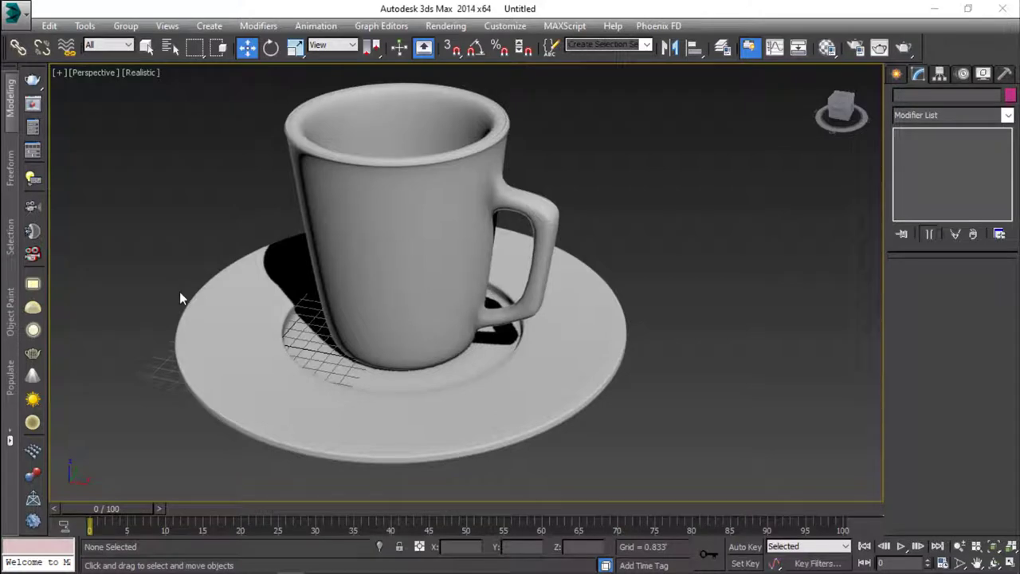
Orbit, pan and zoom the view to see the mug and saucer from above
{"action": "mouse_move", "coordinate": [308, 242]}
{"action": "middle_mouse_down", "text": "alt"}
{"action": "mouse_move", "coordinate": [330, 279]}
{"action": "mouse_move", "coordinate": [309, 284]}
{"action": "mouse_move", "coordinate": [319, 247]}
{"action": "mouse_move", "coordinate": [383, 258]}
{"action": "mouse_move", "coordinate": [304, 256]}
{"action": "mouse_move", "coordinate": [312, 268]}
{"action": "middle_mouse_up", "text": "alt"}
{"action": "scroll", "coordinate": [305, 258], "scroll_direction": "down", "scroll_amount": 2}
{"action": "scroll", "coordinate": [311, 268], "scroll_direction": "up", "scroll_amount": 4}
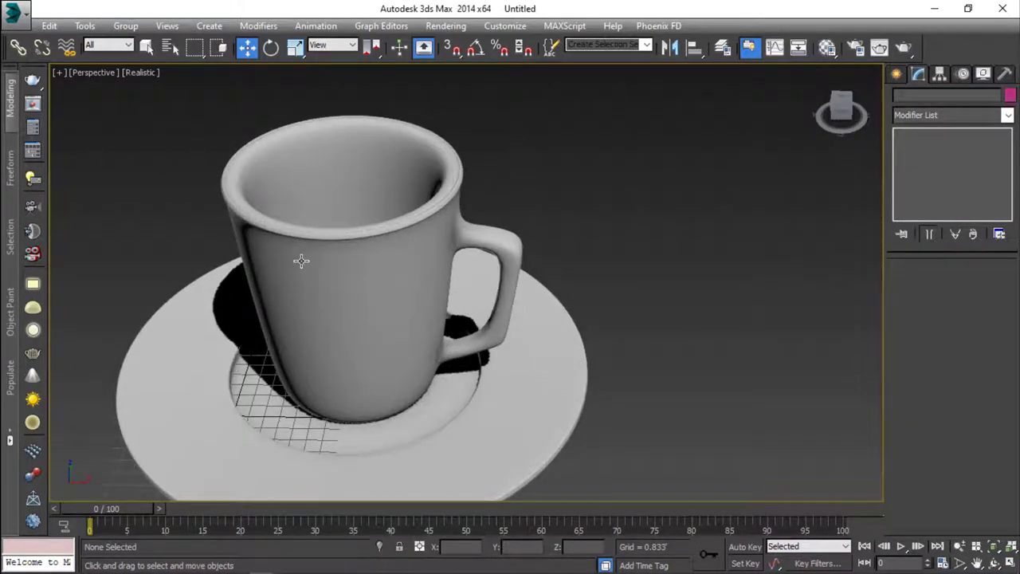
{"action": "mouse_move", "coordinate": [331, 269]}
{"action": "middle_mouse_down"}
{"action": "mouse_move", "coordinate": [410, 273]}
{"action": "mouse_move", "coordinate": [419, 247]}
{"action": "middle_mouse_up"}
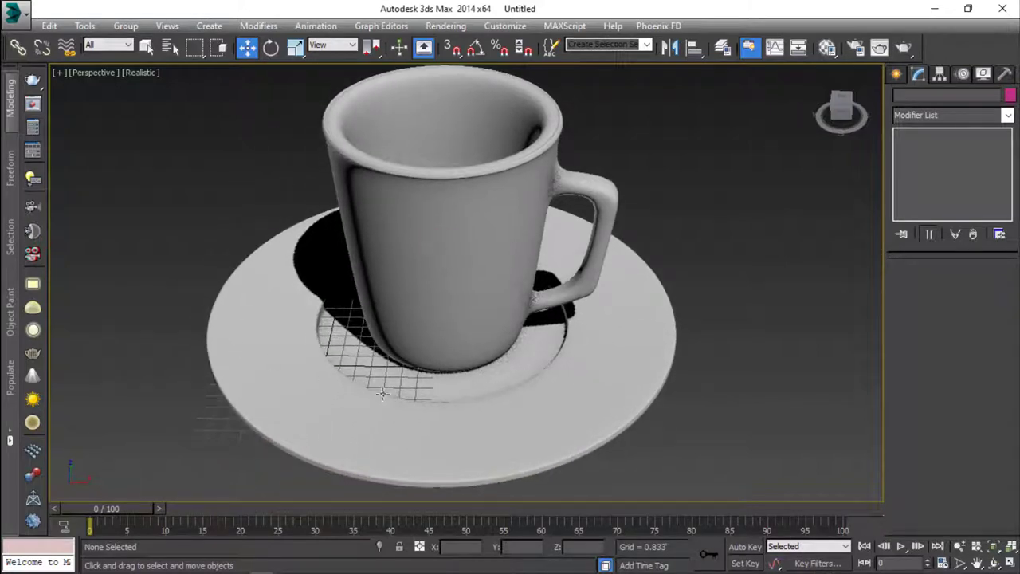
{"action": "scroll", "coordinate": [457, 308], "scroll_direction": "down", "scroll_amount": 2}
{"action": "scroll", "coordinate": [411, 331], "scroll_direction": "down", "scroll_amount": 1}
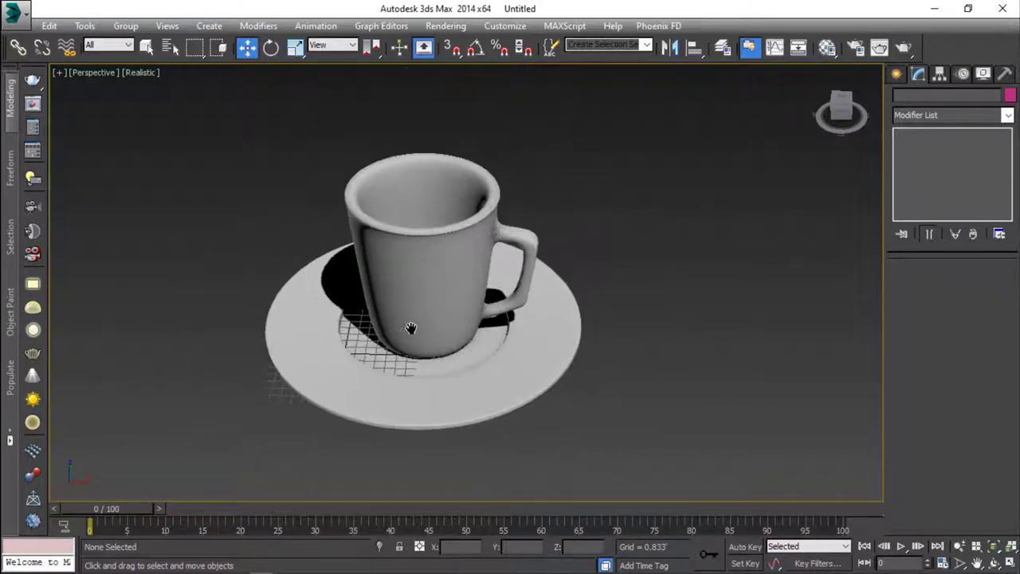
{"action": "scroll", "coordinate": [408, 333], "scroll_direction": "down", "scroll_amount": 1}
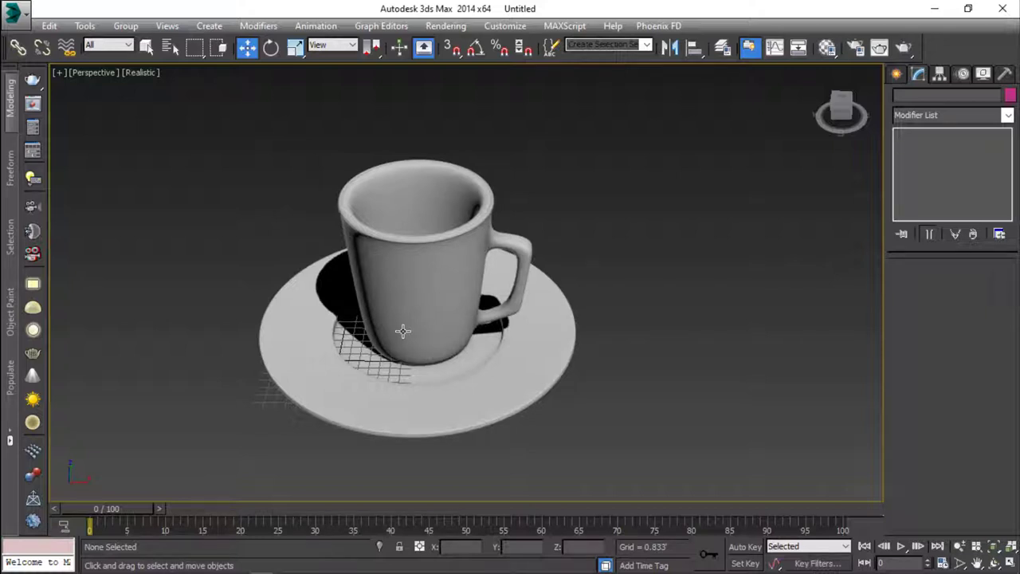
Select the mug and saucer in turn to compare their modifier stacks, then deselect
{"action": "left_click", "coordinate": [412, 307]}
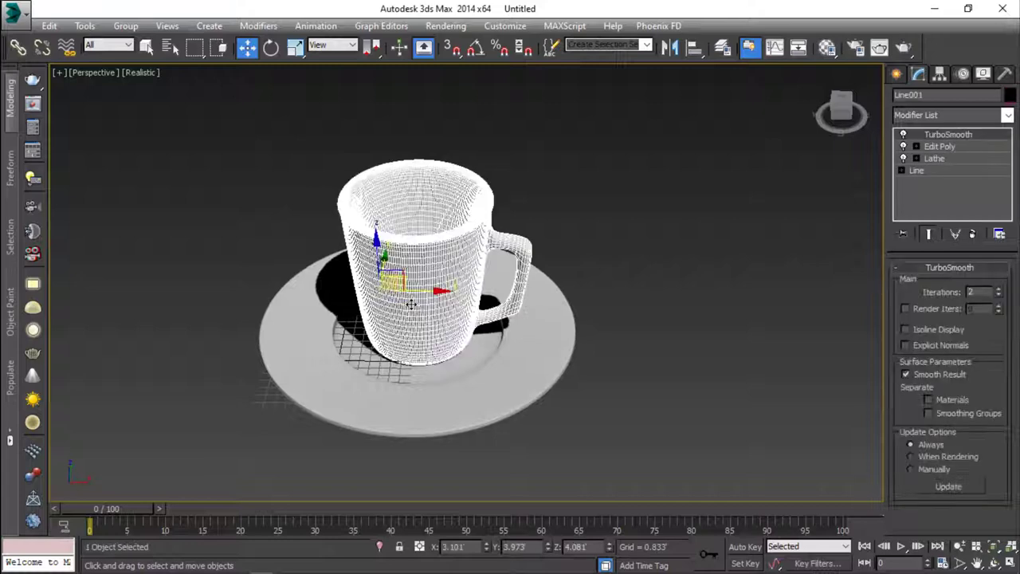
{"action": "left_click", "coordinate": [524, 219]}
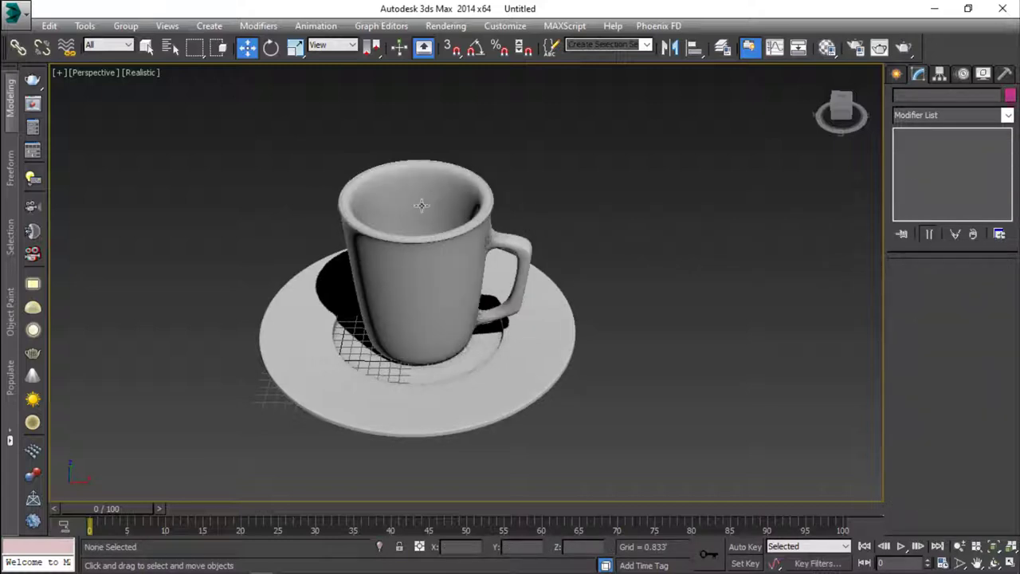
{"action": "left_click", "coordinate": [459, 332]}
{"action": "left_click", "coordinate": [453, 343]}
{"action": "left_click", "coordinate": [438, 318]}
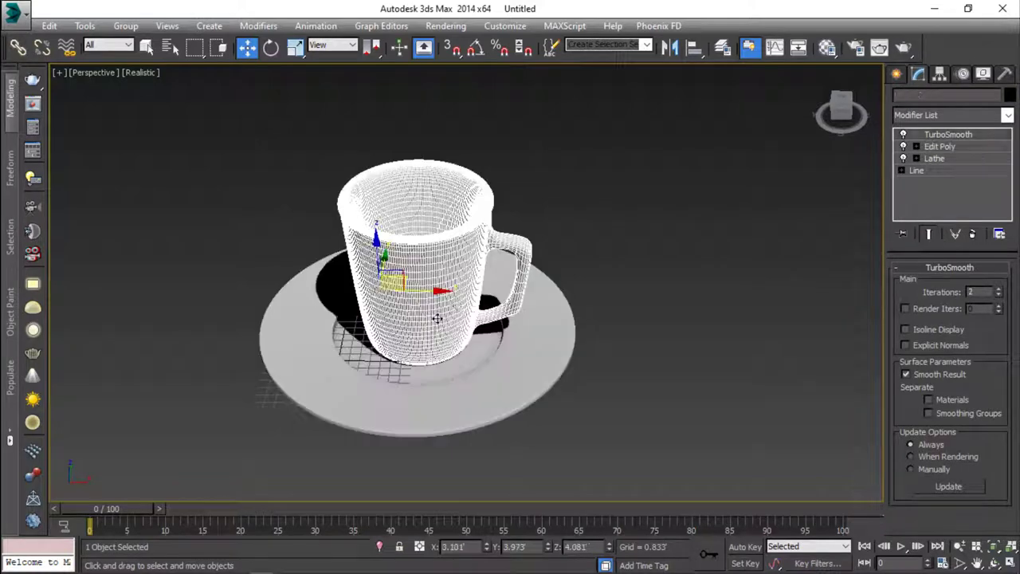
{"action": "left_click", "coordinate": [537, 246]}
{"action": "left_click", "coordinate": [514, 333]}
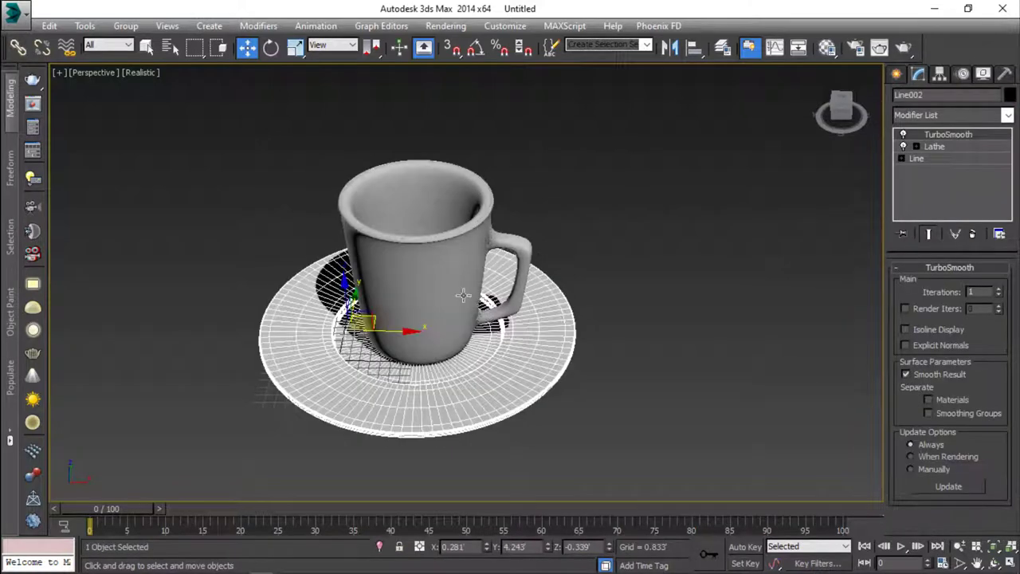
{"action": "left_click", "coordinate": [479, 250]}
{"action": "left_click", "coordinate": [622, 201]}
{"action": "left_click", "coordinate": [524, 327]}
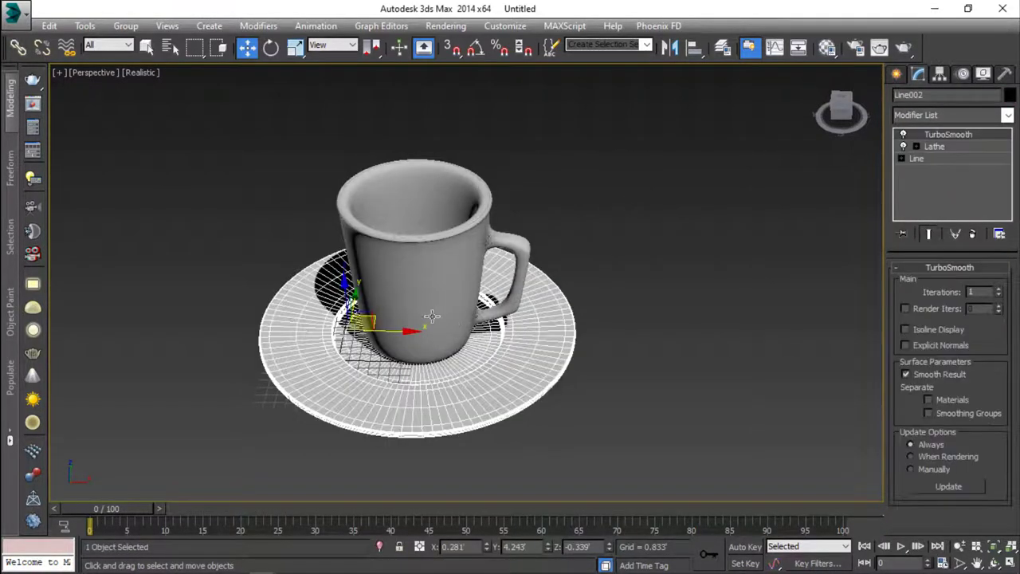
{"action": "left_click", "coordinate": [422, 295]}
{"action": "left_click", "coordinate": [538, 240]}
{"action": "left_click", "coordinate": [456, 348]}
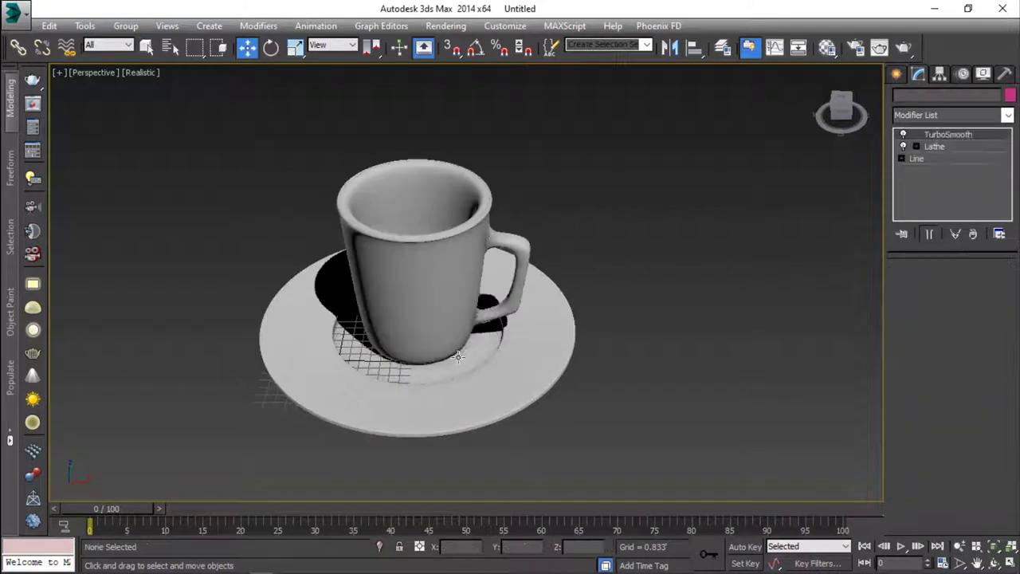
{"action": "scroll", "coordinate": [484, 323], "scroll_direction": "down", "scroll_amount": 2}
{"action": "scroll", "coordinate": [478, 331], "scroll_direction": "down", "scroll_amount": 3}
{"action": "left_click", "coordinate": [472, 329]}
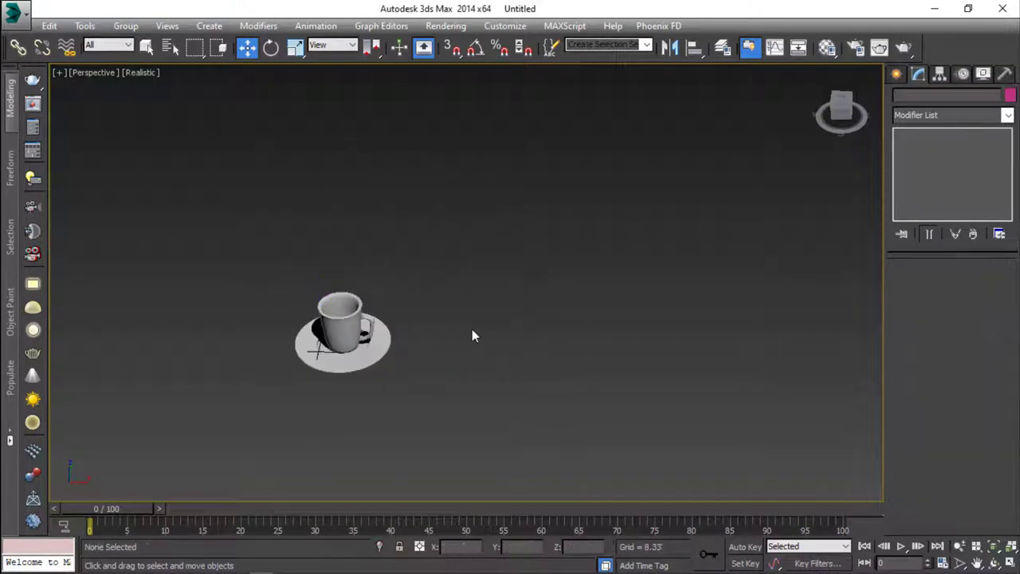
Switch the viewport to Front view, then to Top view
{"action": "key", "text": "f"}
{"action": "scroll", "coordinate": [474, 328], "scroll_direction": "down", "scroll_amount": 3}
{"action": "scroll", "coordinate": [296, 343], "scroll_direction": "up", "scroll_amount": 1}
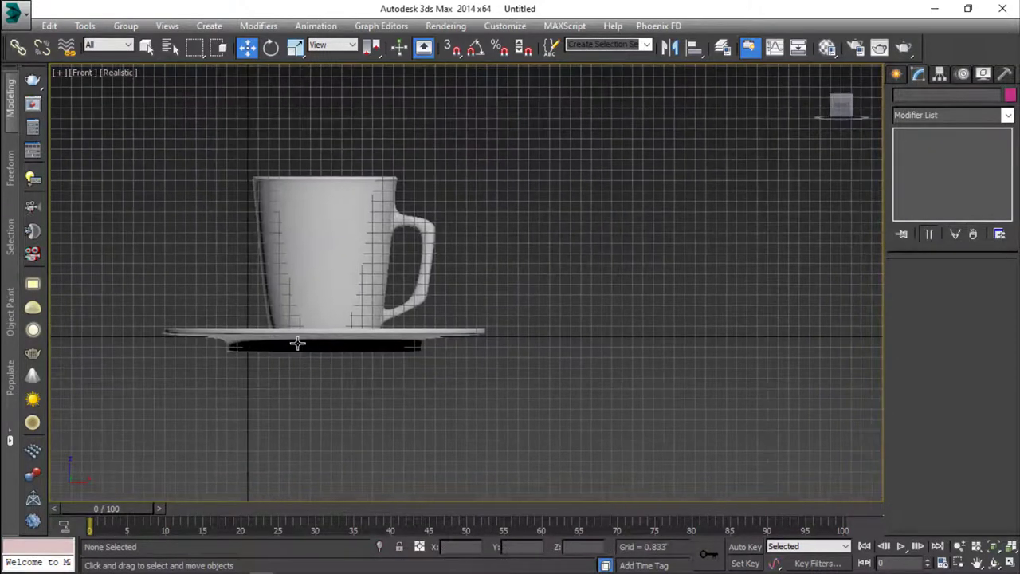
{"action": "key", "text": "t"}
{"action": "scroll", "coordinate": [312, 344], "scroll_direction": "down", "scroll_amount": 3}
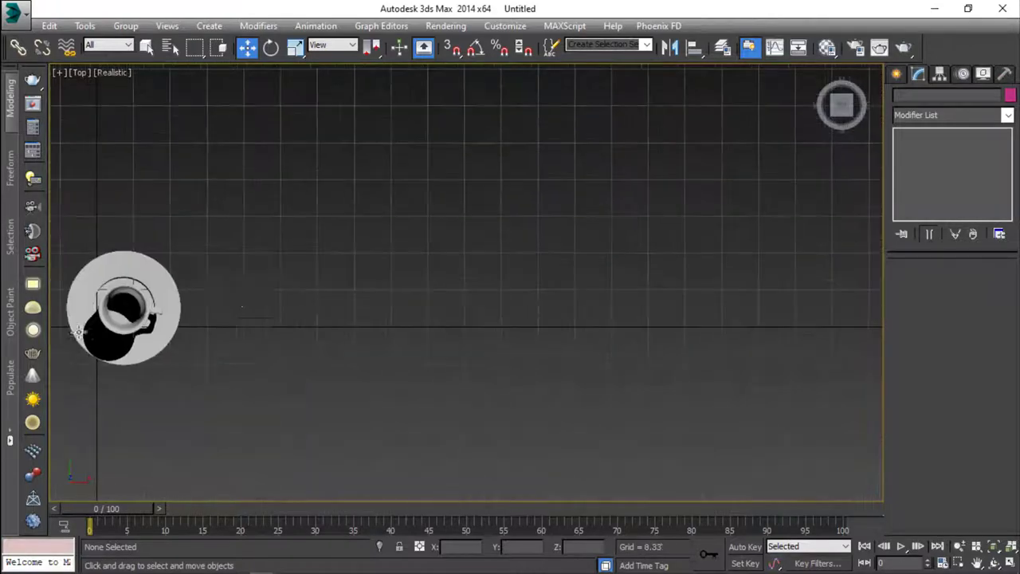
Pick the Line shape tool and turn on edged faces and angle snap
{"action": "left_click", "coordinate": [895, 76]}
{"action": "left_click", "coordinate": [922, 182]}
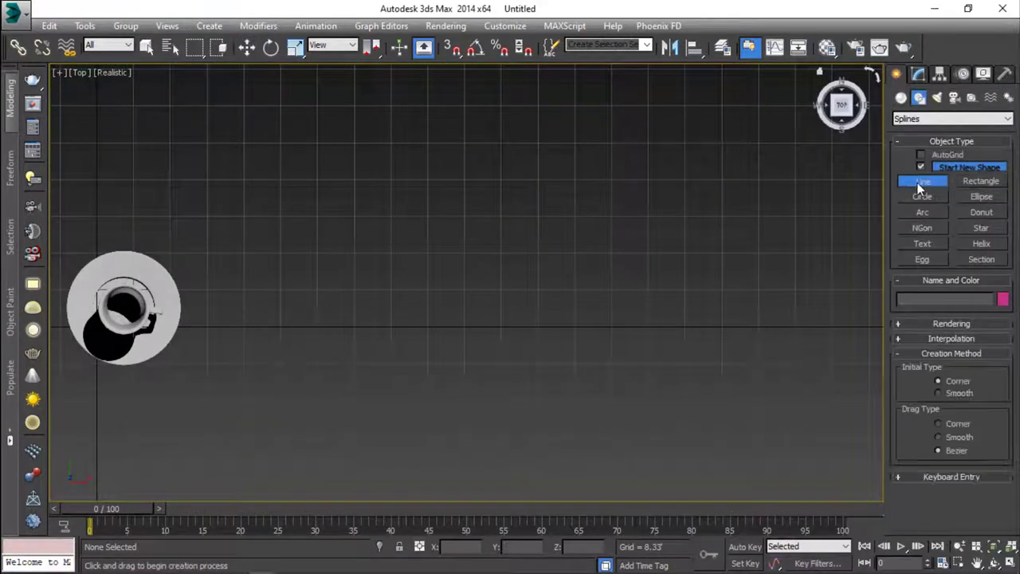
{"action": "scroll", "coordinate": [464, 282], "scroll_direction": "up", "scroll_amount": 2}
{"action": "scroll", "coordinate": [494, 302], "scroll_direction": "up", "scroll_amount": 2}
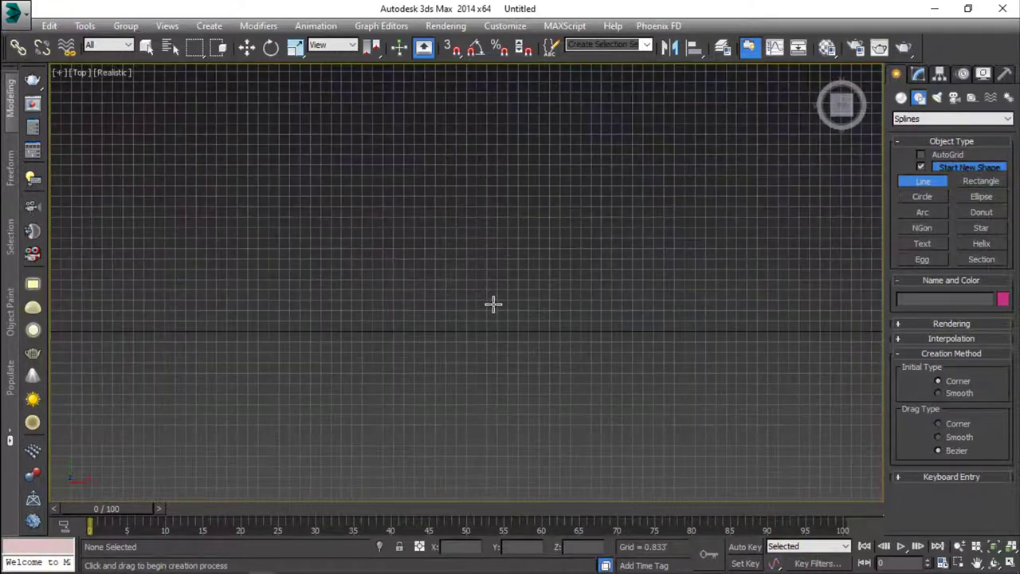
{"action": "scroll", "coordinate": [491, 319], "scroll_direction": "up", "scroll_amount": 2}
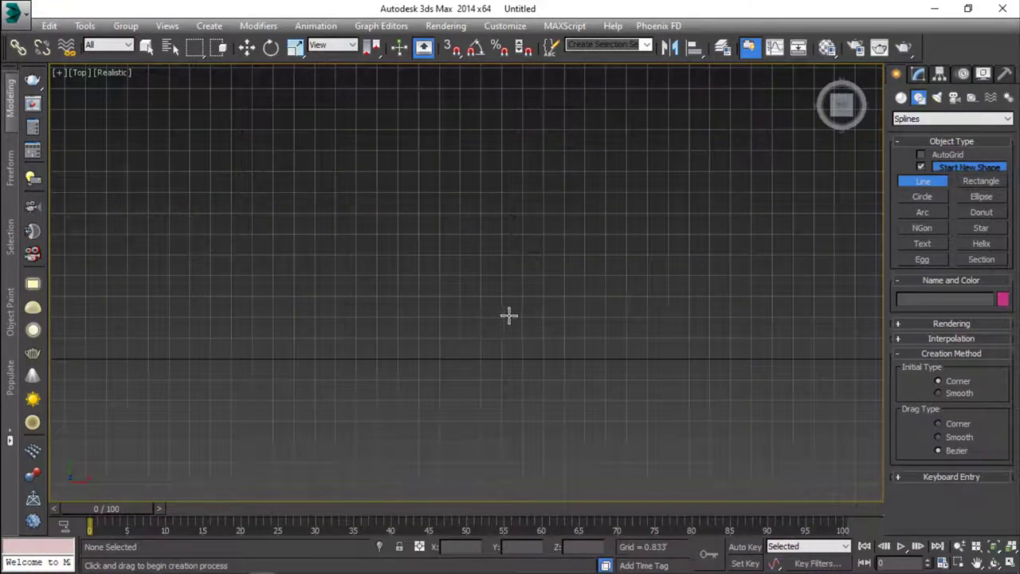
{"action": "key", "text": "F4"}
{"action": "scroll", "coordinate": [526, 298], "scroll_direction": "down", "scroll_amount": 4}
{"action": "scroll", "coordinate": [540, 282], "scroll_direction": "up", "scroll_amount": 2}
{"action": "scroll", "coordinate": [547, 278], "scroll_direction": "up", "scroll_amount": 2}
{"action": "key", "text": "a"}
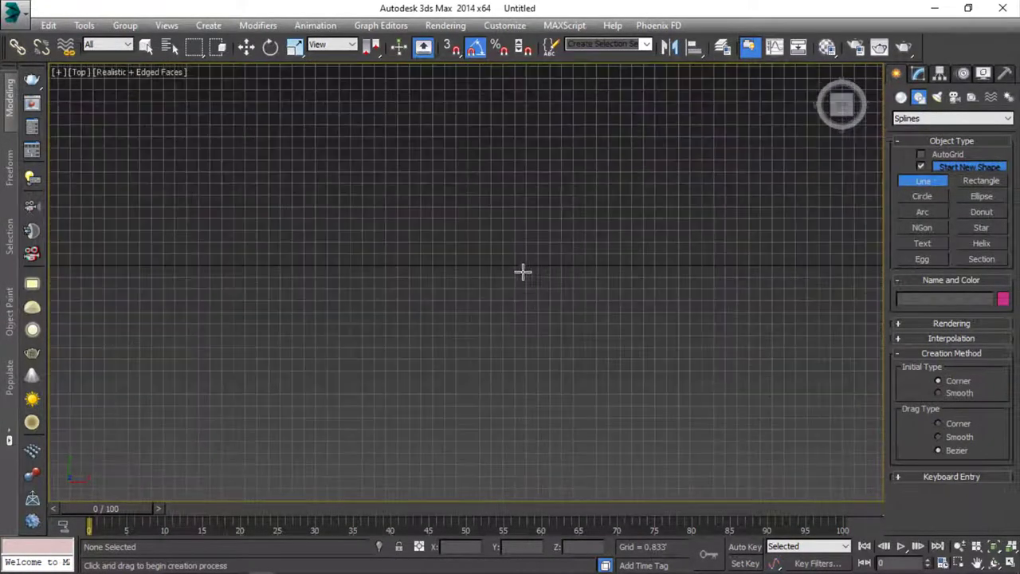
Draw the cup profile: base, tapered wall with curved rim, inner wall and flat bottom
{"action": "left_click", "coordinate": [517, 265]}
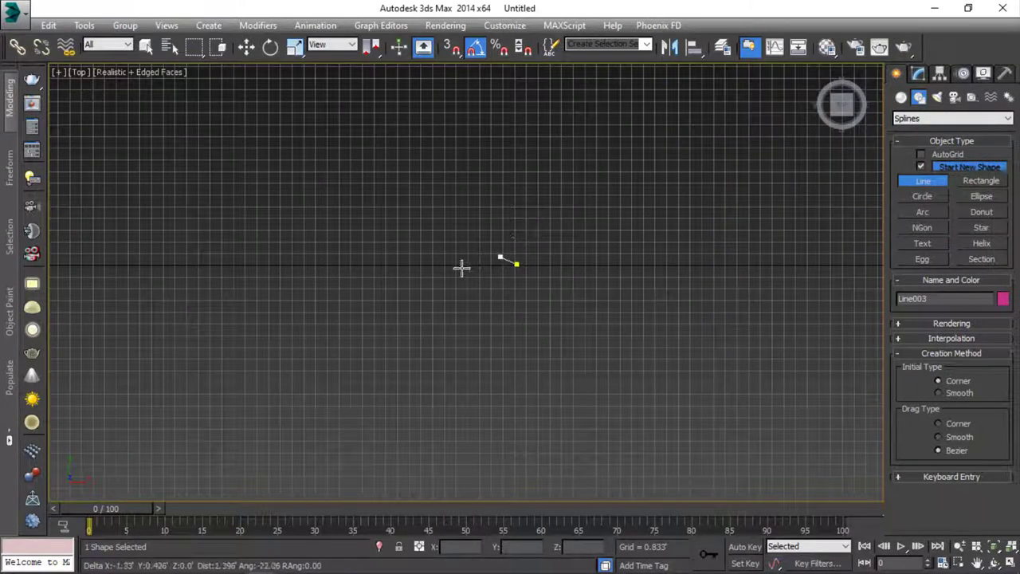
{"action": "left_click", "coordinate": [378, 265]}
{"action": "scroll", "coordinate": [434, 328], "scroll_direction": "down", "scroll_amount": 4}
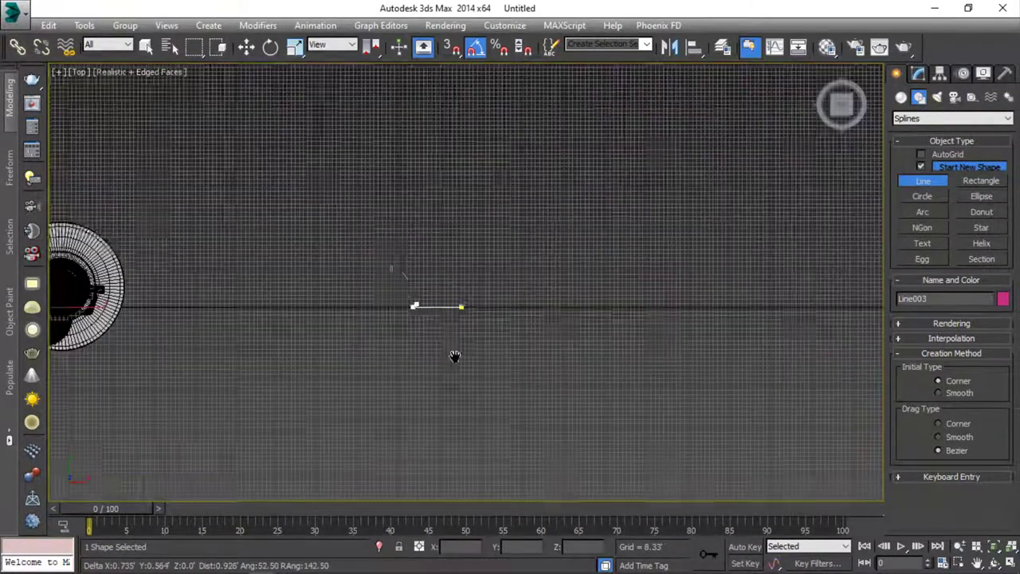
{"action": "scroll", "coordinate": [398, 274], "scroll_direction": "up", "scroll_amount": 3}
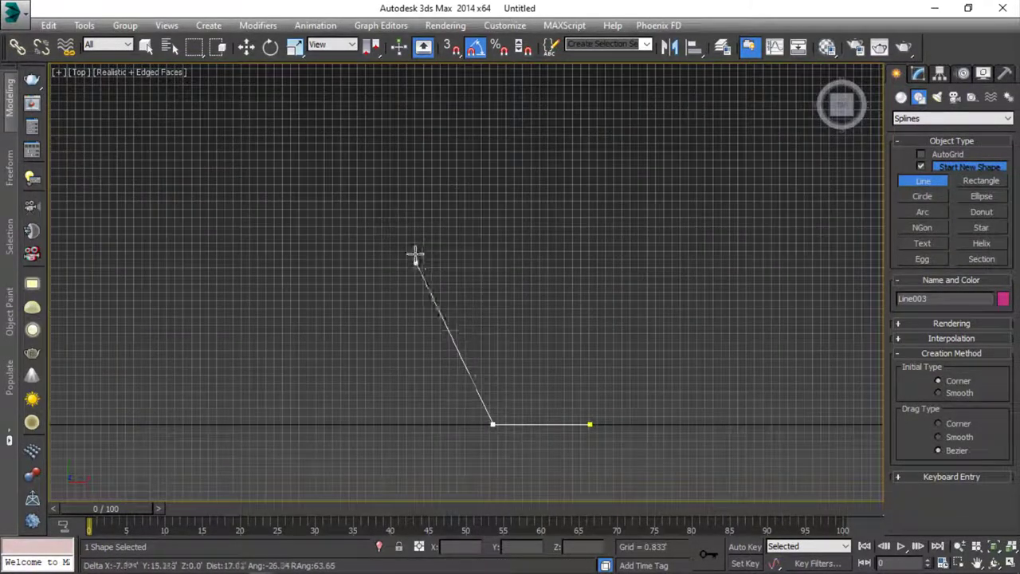
{"action": "left_click", "coordinate": [428, 193], "text": "shift"}
{"action": "key", "text": "BackSpace"}
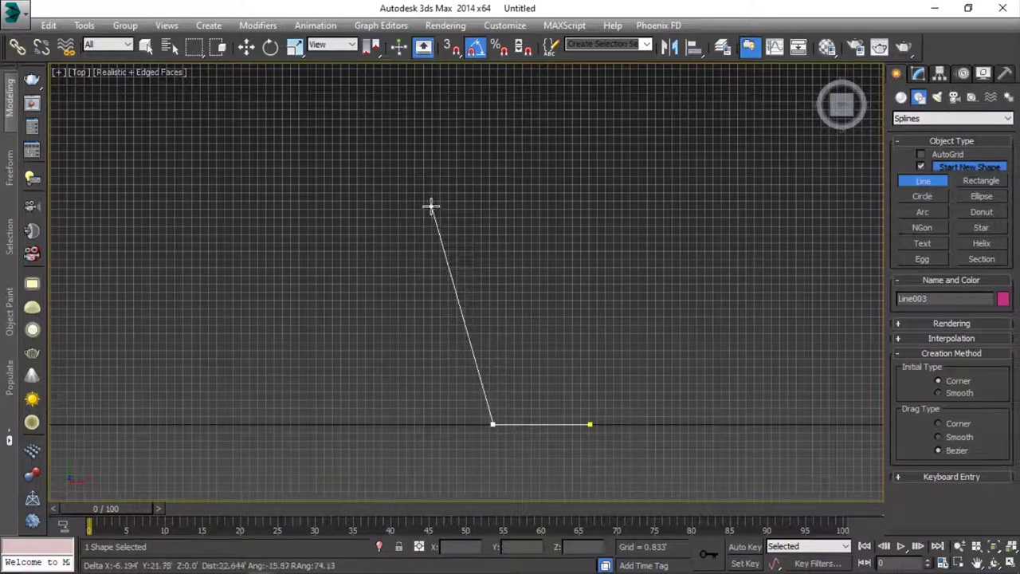
{"action": "left_click_drag", "start_coordinate": [429, 206], "coordinate": [421, 210]}
{"action": "left_click", "coordinate": [428, 267]}
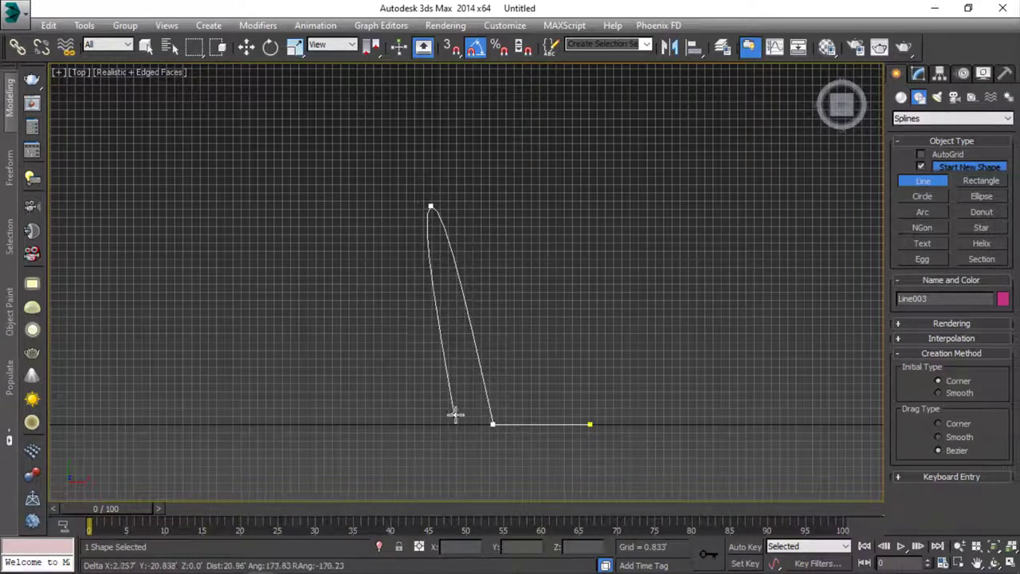
{"action": "left_click", "coordinate": [485, 444]}
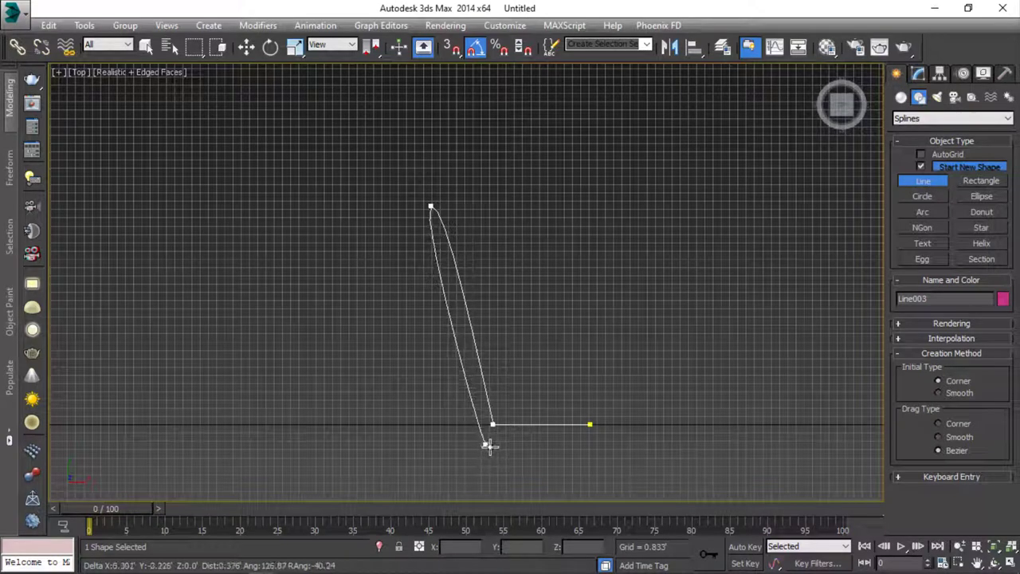
{"action": "left_click", "coordinate": [497, 434]}
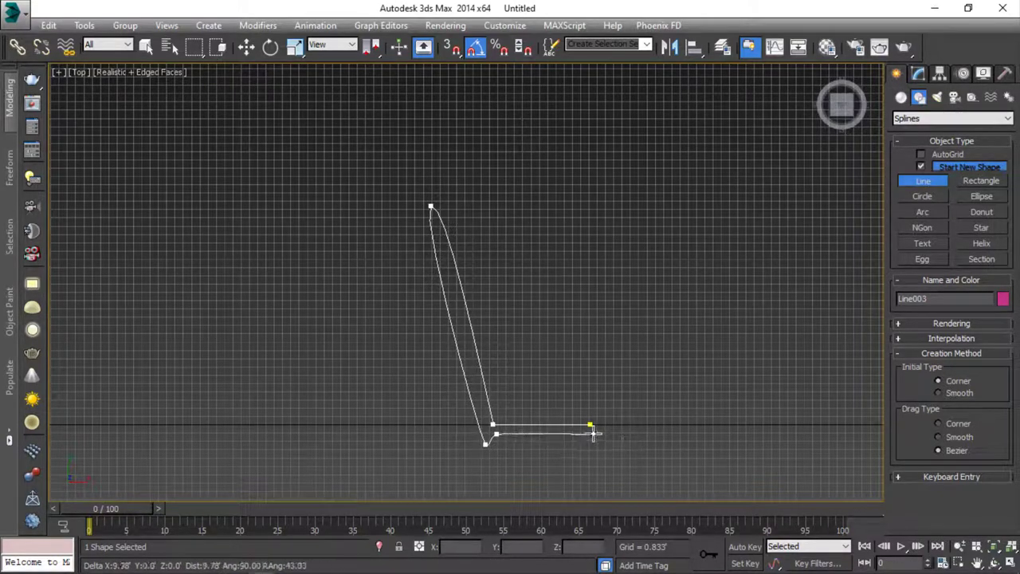
{"action": "left_click", "coordinate": [591, 434]}
{"action": "right_click", "coordinate": [590, 435]}
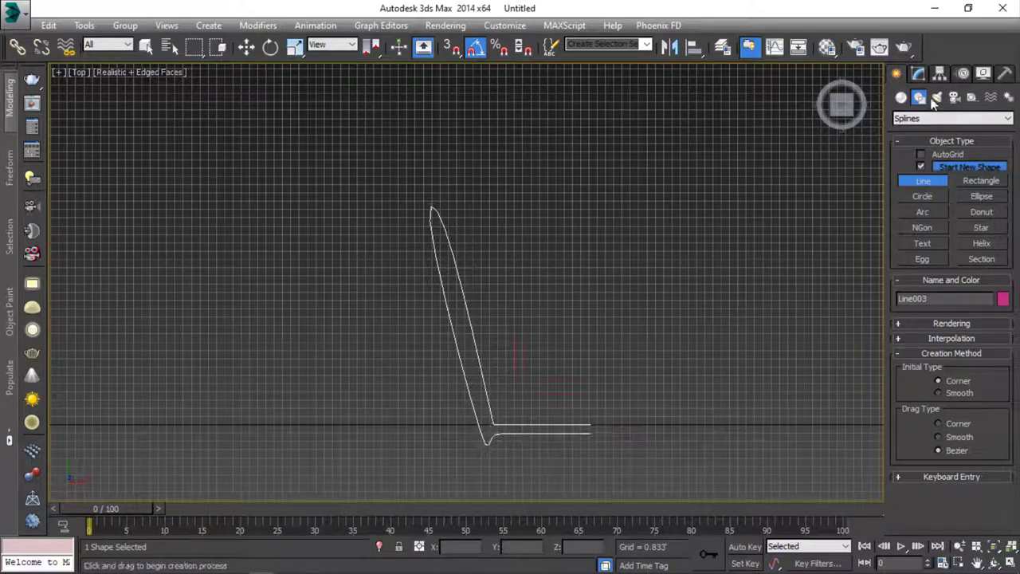
Check the end vertices of Line003 in Vertex mode, then return to the whole line
{"action": "left_click", "coordinate": [922, 75]}
{"action": "left_click", "coordinate": [930, 315]}
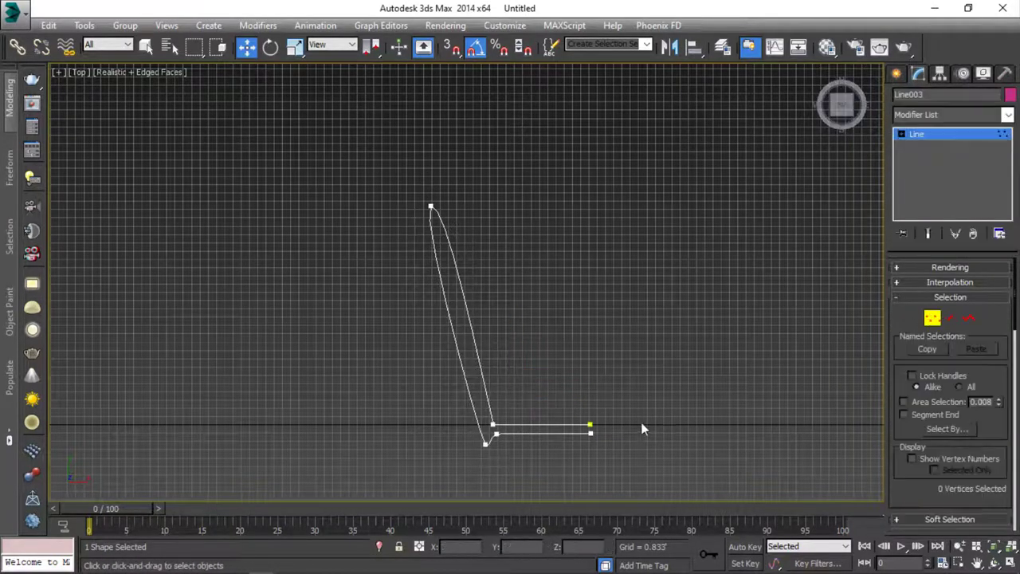
{"action": "left_click_drag", "start_coordinate": [592, 447], "coordinate": [578, 416]}
{"action": "scroll", "coordinate": [605, 434], "scroll_direction": "up", "scroll_amount": 3}
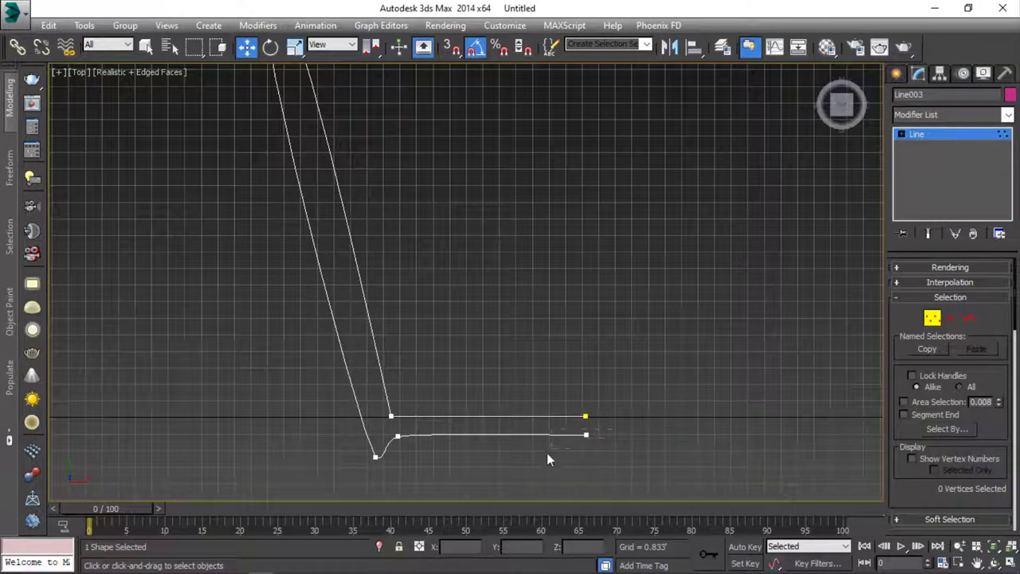
{"action": "left_click_drag", "start_coordinate": [547, 459], "coordinate": [599, 428]}
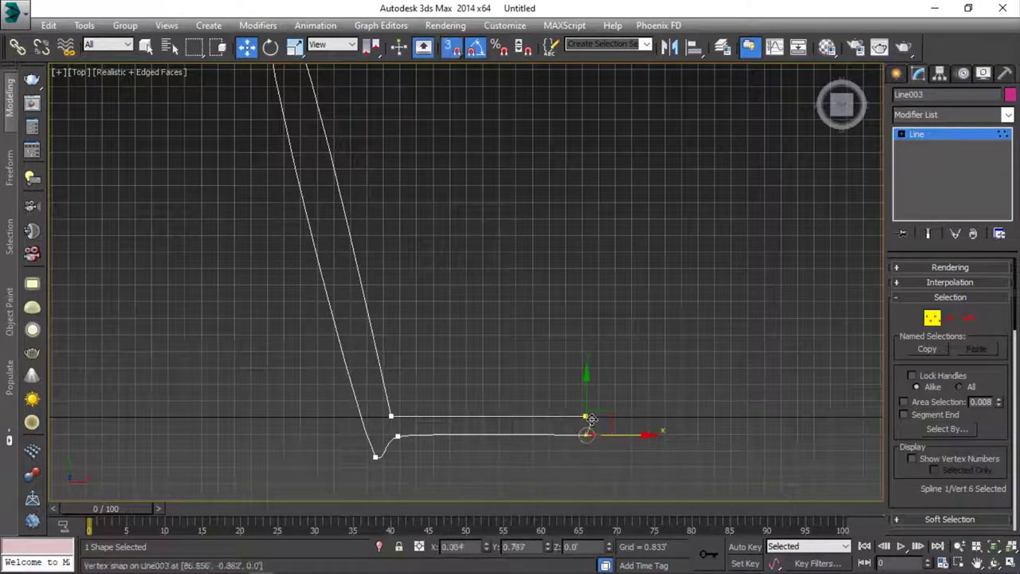
{"action": "left_click", "coordinate": [932, 318]}
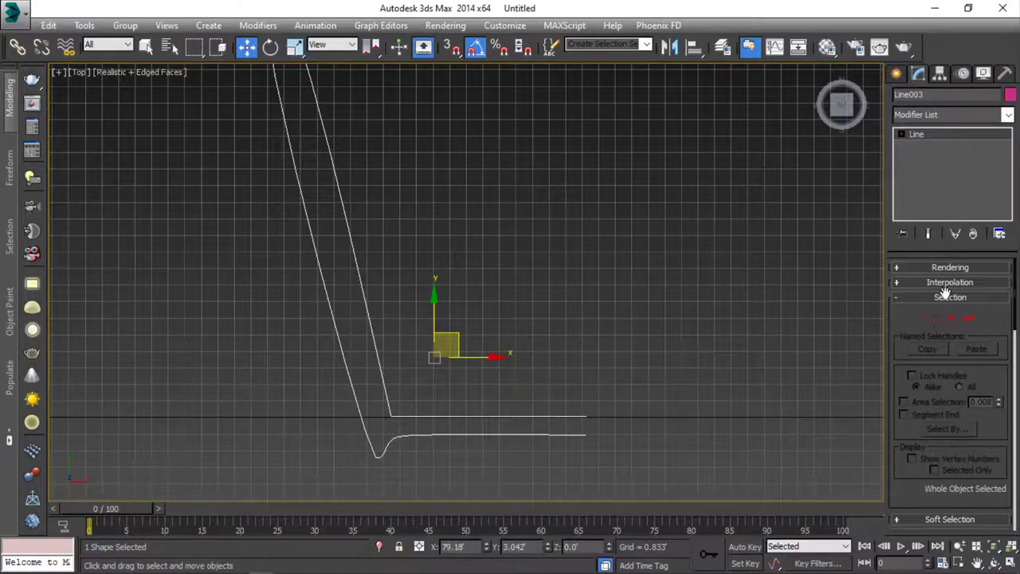
Apply a Lathe modifier to Line003 and snap its axis into place to shape the cup
{"action": "left_click", "coordinate": [958, 120]}
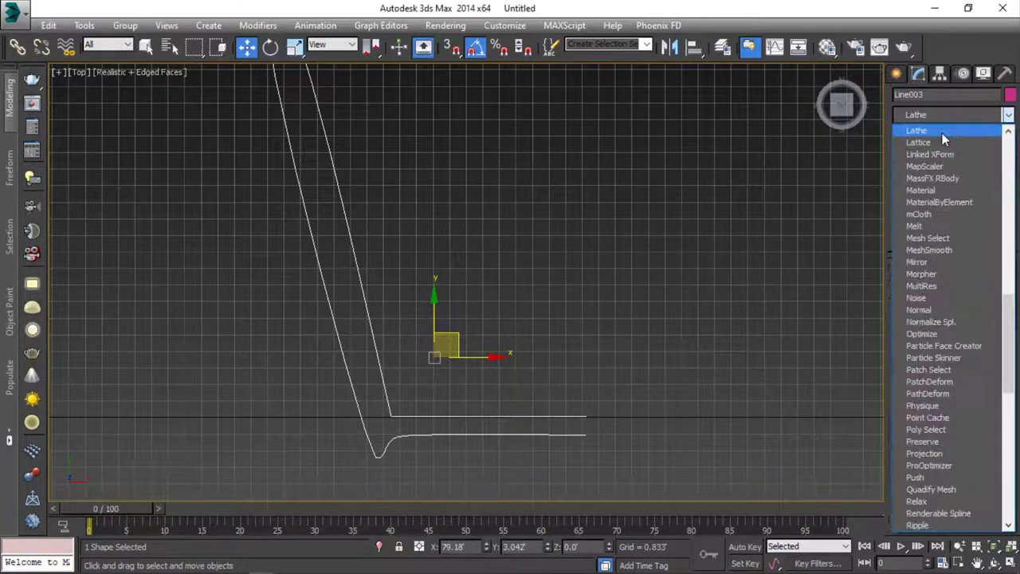
{"action": "left_click", "coordinate": [942, 133]}
{"action": "left_click", "coordinate": [915, 134]}
{"action": "left_click", "coordinate": [939, 145]}
{"action": "middle_click_drag", "start_coordinate": [478, 279], "coordinate": [510, 239], "text": "alt"}
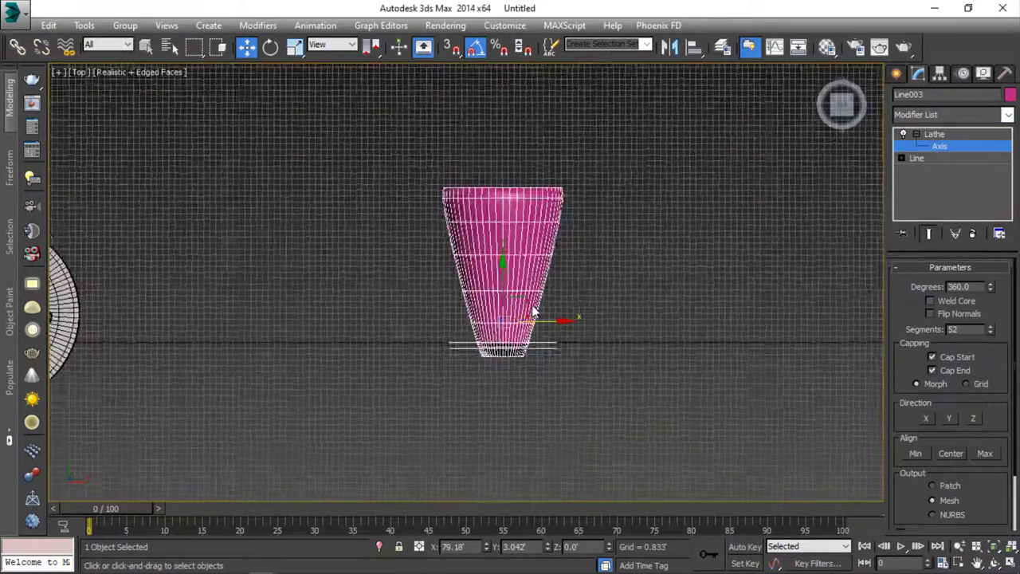
{"action": "scroll", "coordinate": [532, 338], "scroll_direction": "up", "scroll_amount": 3}
{"action": "left_click_drag", "start_coordinate": [528, 325], "coordinate": [537, 341]}
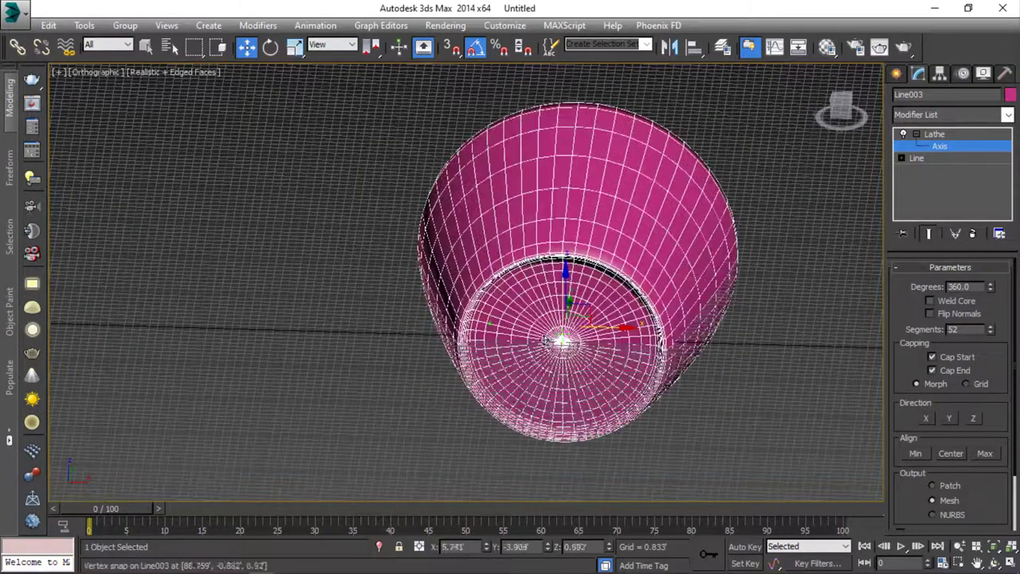
{"action": "key", "text": "s"}
{"action": "key", "text": "p"}
{"action": "scroll", "coordinate": [533, 341], "scroll_direction": "down", "scroll_amount": 3}
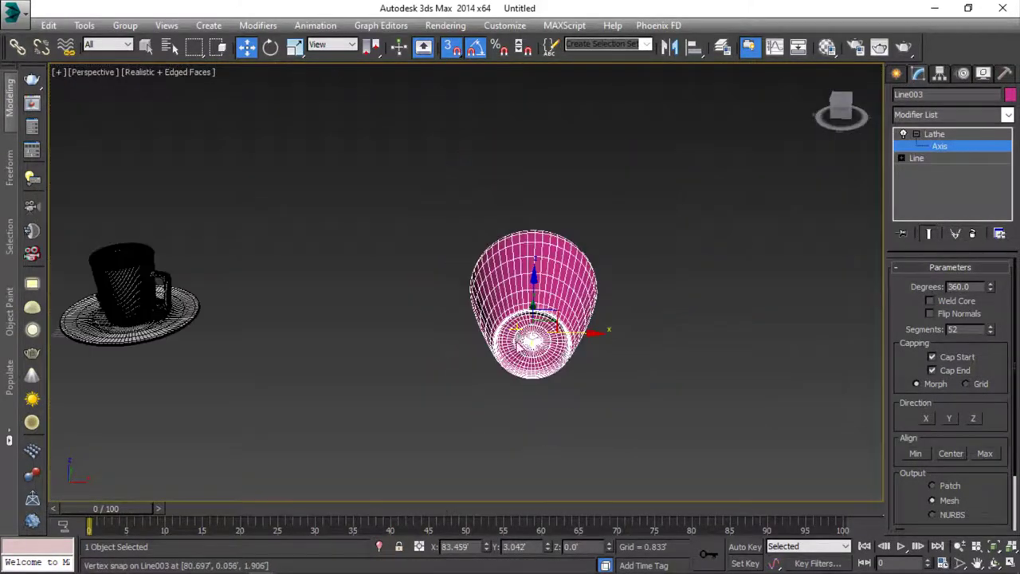
{"action": "mouse_move", "coordinate": [532, 341]}
{"action": "middle_mouse_down", "text": "alt"}
{"action": "mouse_move", "coordinate": [522, 377]}
{"action": "mouse_move", "coordinate": [518, 298]}
{"action": "mouse_move", "coordinate": [517, 359]}
{"action": "mouse_move", "coordinate": [514, 316]}
{"action": "middle_mouse_up", "text": "alt"}
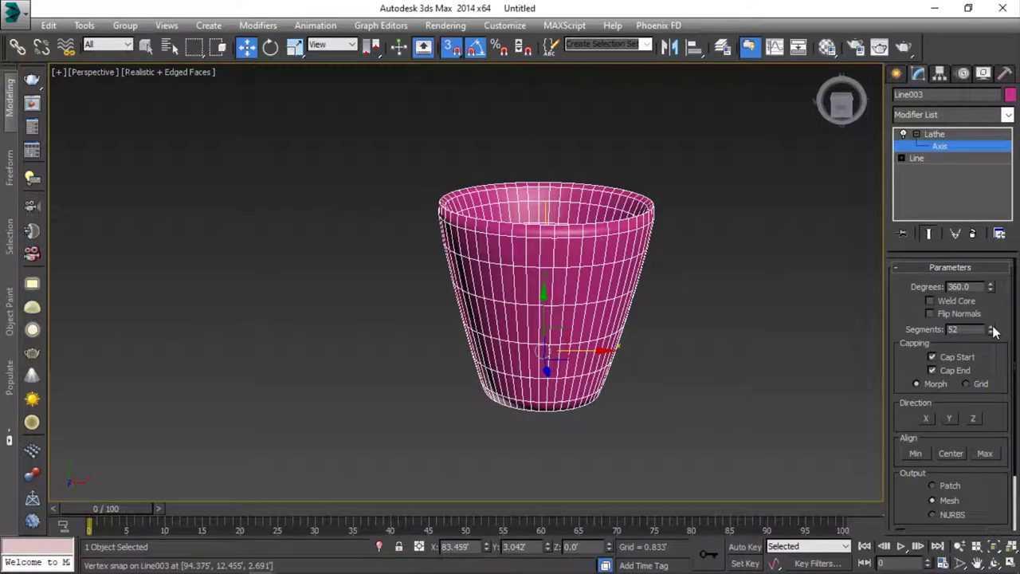
Raise the Lathe segments from 52 to 65, exit the axis and deselect the cup
{"action": "left_click_drag", "start_coordinate": [992, 329], "coordinate": [867, 230]}
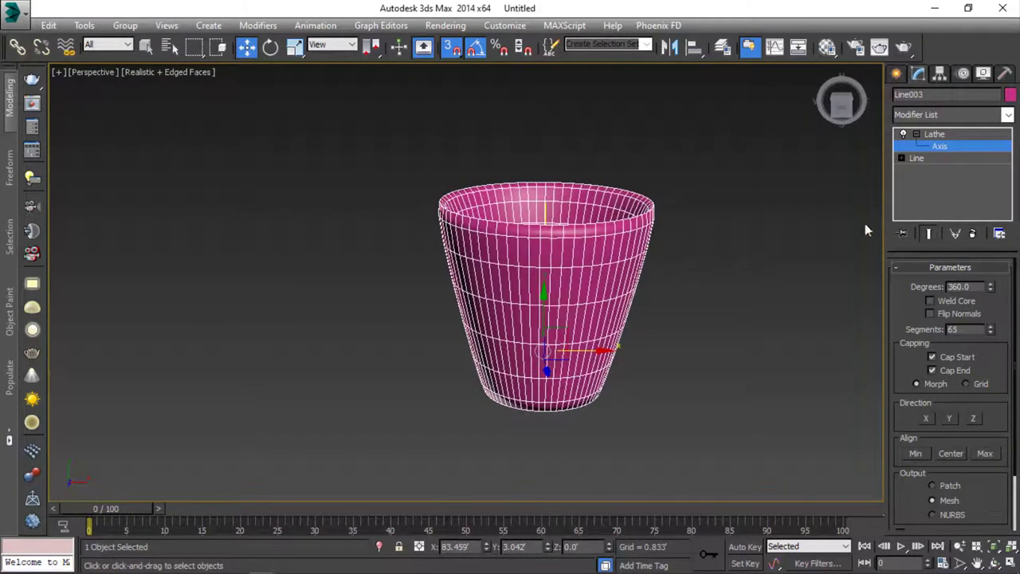
{"action": "left_click", "coordinate": [916, 135]}
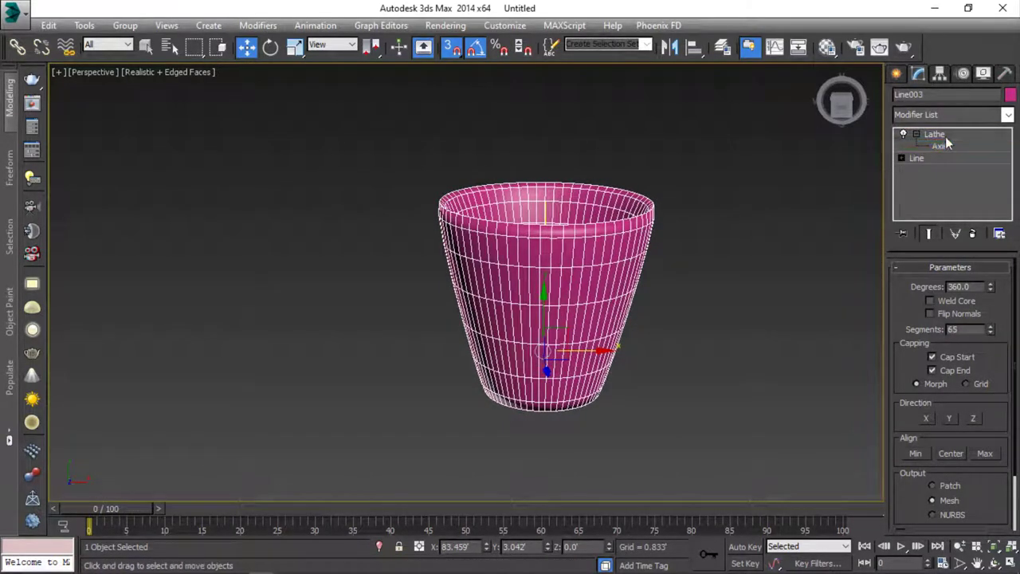
{"action": "left_click", "coordinate": [825, 173]}
{"action": "scroll", "coordinate": [640, 237], "scroll_direction": "up", "scroll_amount": 4}
{"action": "mouse_move", "coordinate": [640, 236]}
{"action": "middle_mouse_down", "text": "alt"}
{"action": "mouse_move", "coordinate": [608, 266]}
{"action": "mouse_move", "coordinate": [610, 250]}
{"action": "middle_mouse_up", "text": "alt"}
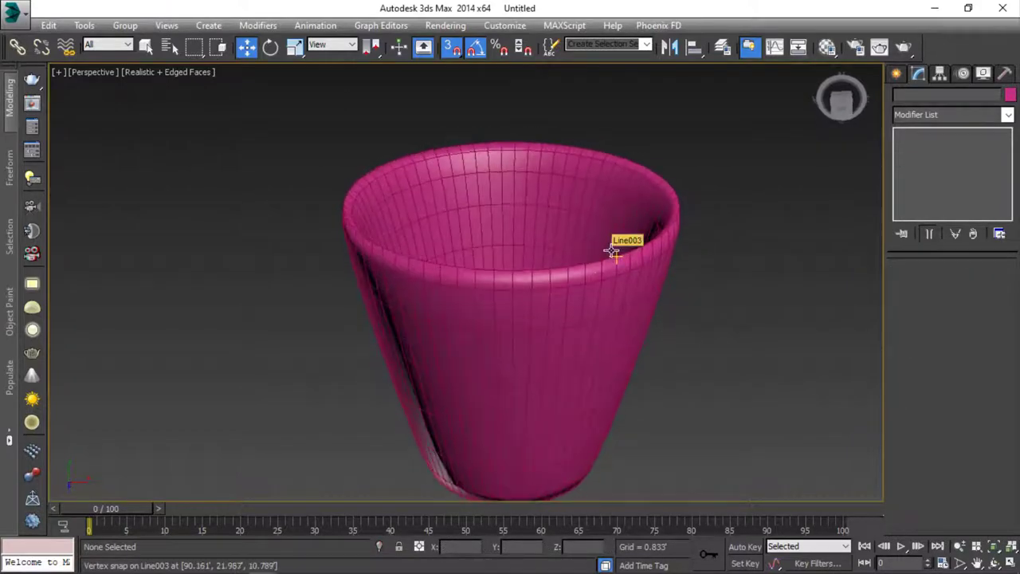
Switch to a wireframe Top view and pick the Line tool
{"action": "key", "text": "t"}
{"action": "scroll", "coordinate": [610, 262], "scroll_direction": "down", "scroll_amount": 5}
{"action": "scroll", "coordinate": [680, 301], "scroll_direction": "up", "scroll_amount": 3}
{"action": "key", "text": "F3"}
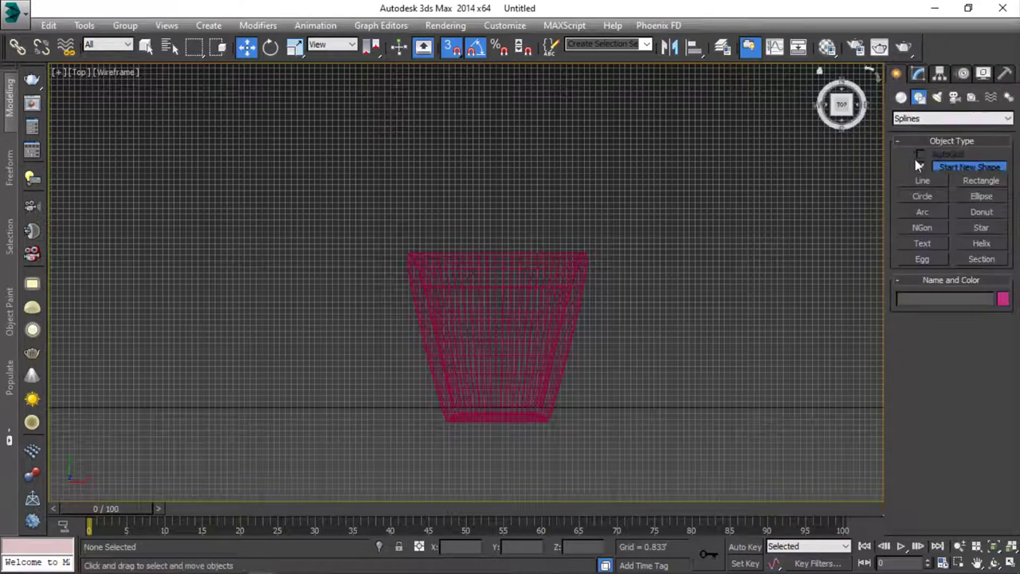
{"action": "left_click", "coordinate": [922, 181]}
{"action": "scroll", "coordinate": [523, 307], "scroll_direction": "up", "scroll_amount": 2}
Draw a curved handle spline from the rim outward and back to the cup's lower side
{"action": "scroll", "coordinate": [612, 279], "scroll_direction": "up", "scroll_amount": 3}
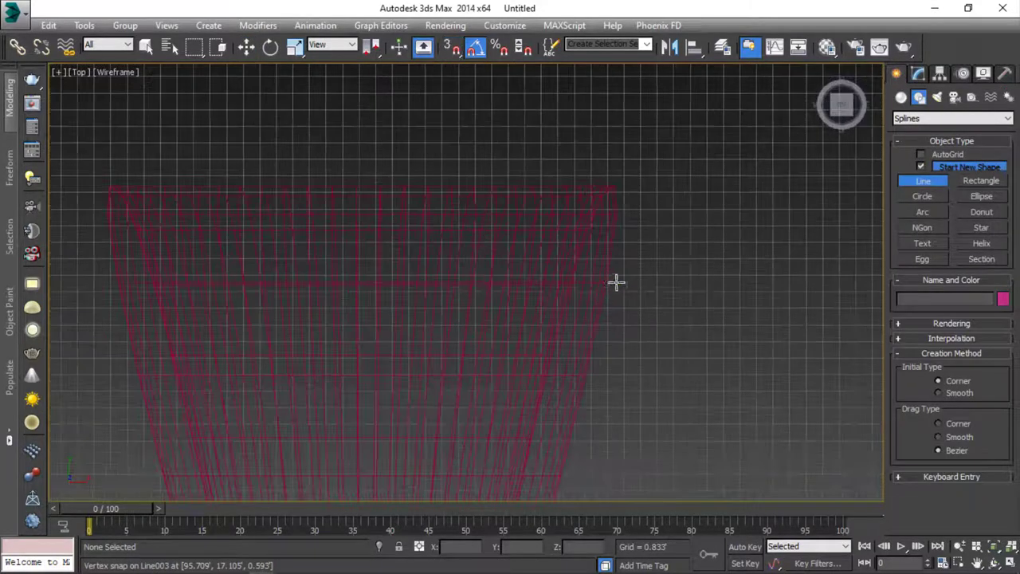
{"action": "left_click", "coordinate": [608, 281]}
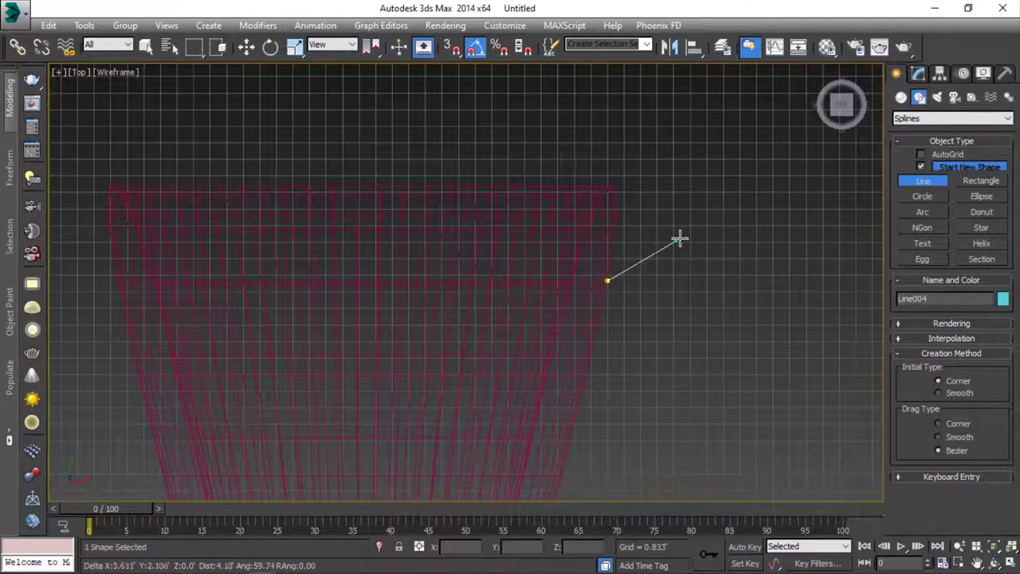
{"action": "left_click_drag", "start_coordinate": [757, 276], "coordinate": [783, 315]}
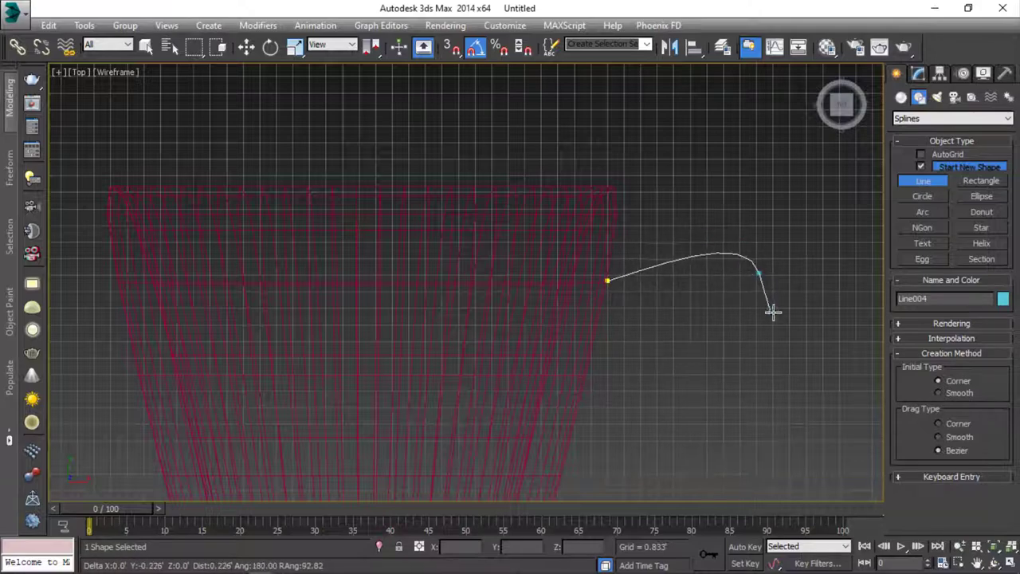
{"action": "scroll", "coordinate": [757, 343], "scroll_direction": "down", "scroll_amount": 2}
{"action": "middle_click_drag", "start_coordinate": [720, 355], "coordinate": [693, 271]}
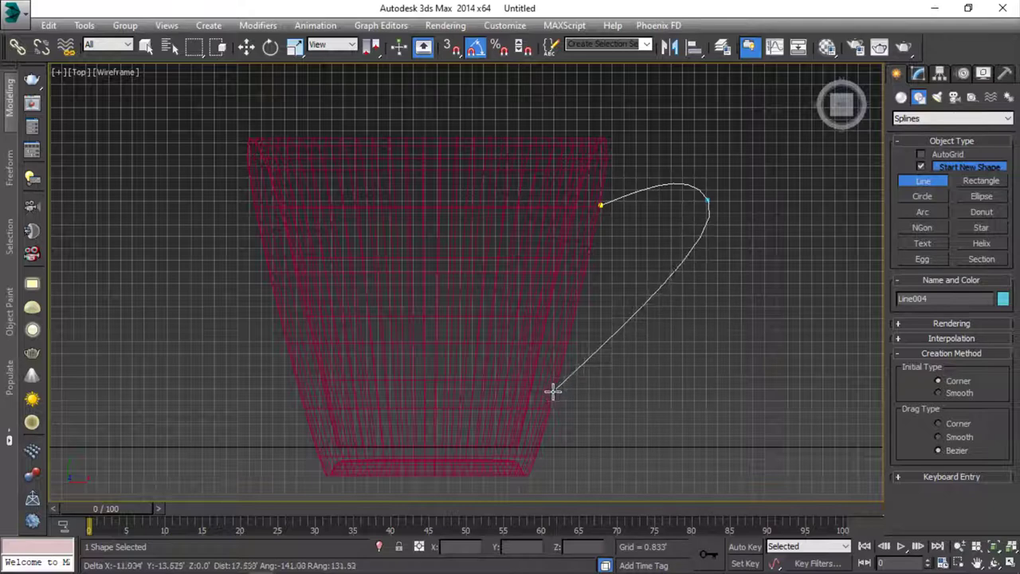
{"action": "left_click_drag", "start_coordinate": [539, 394], "coordinate": [445, 407]}
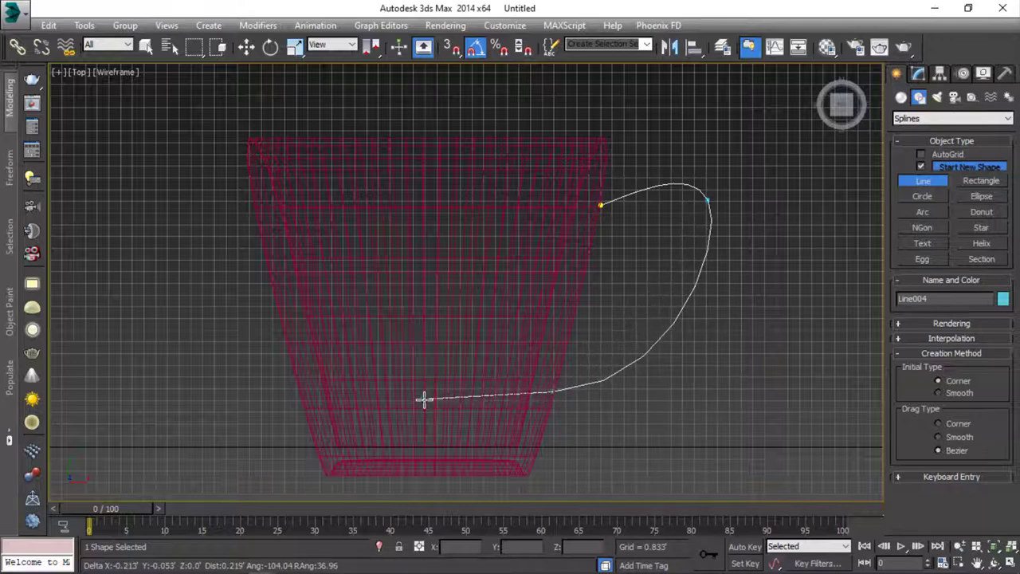
{"action": "right_click", "coordinate": [448, 408]}
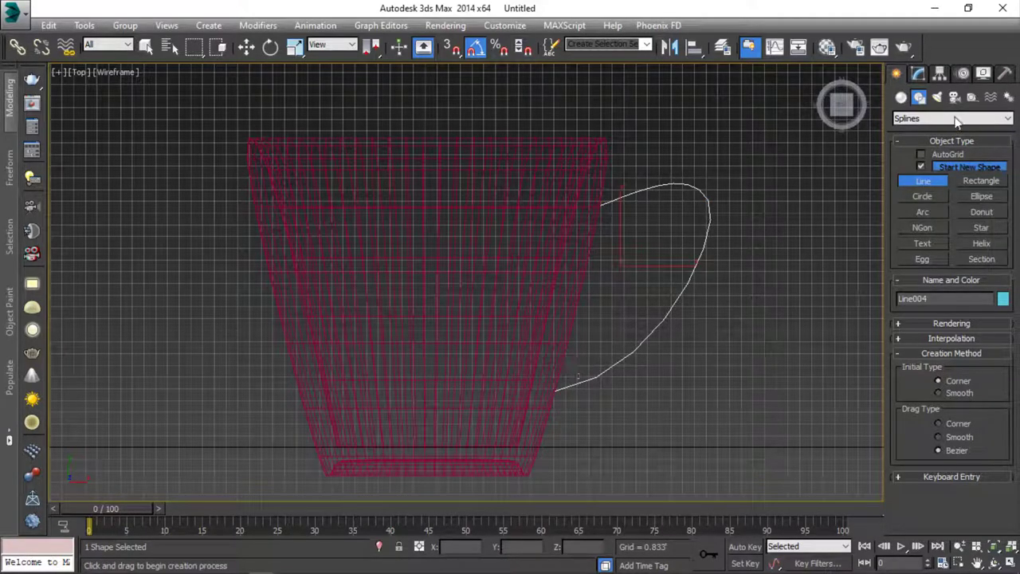
Set the handle spline's interpolation steps to 100
{"action": "left_click", "coordinate": [917, 74]}
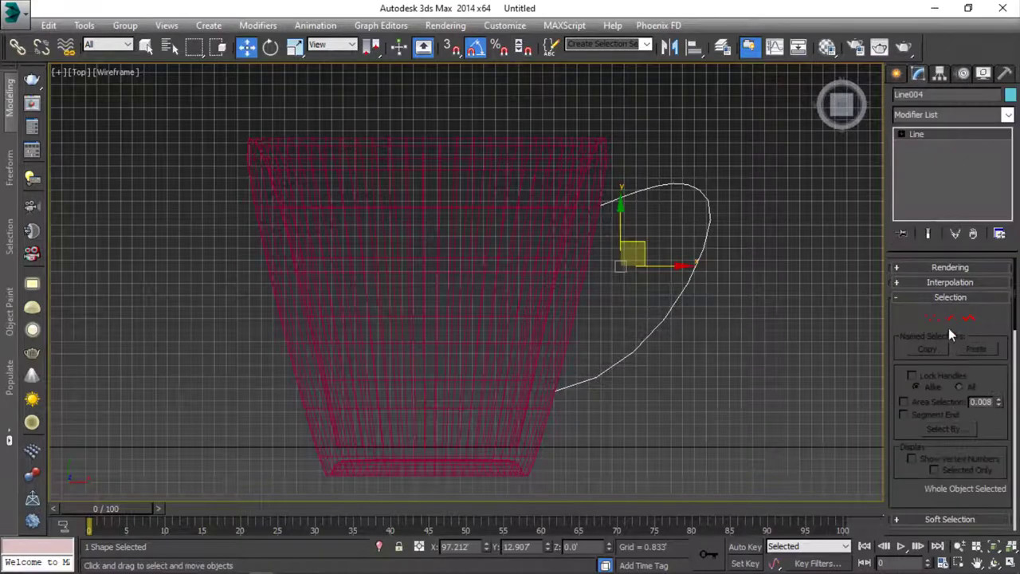
{"action": "left_click", "coordinate": [928, 281]}
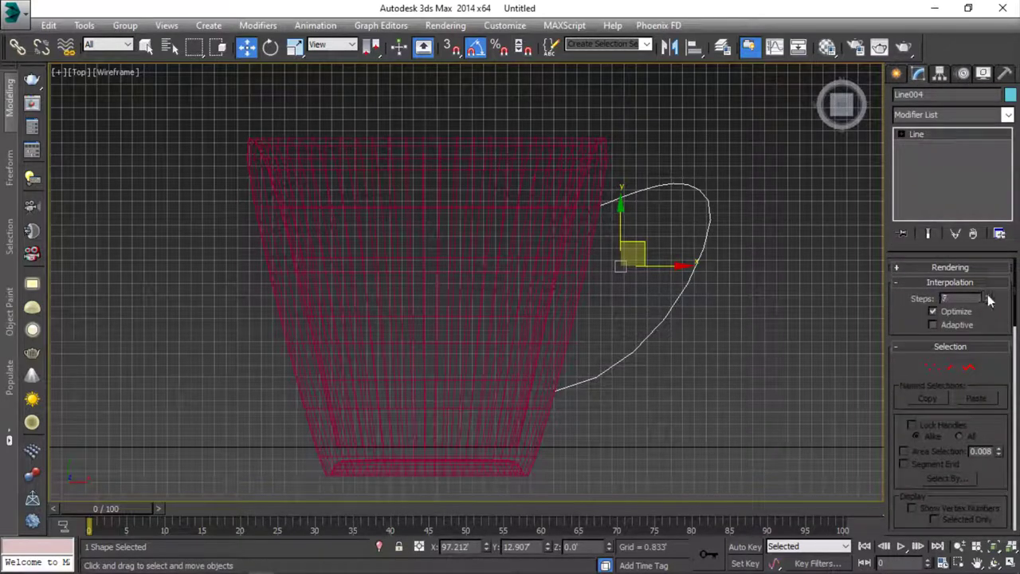
{"action": "type", "text": "100"}
{"action": "key", "text": "Return"}
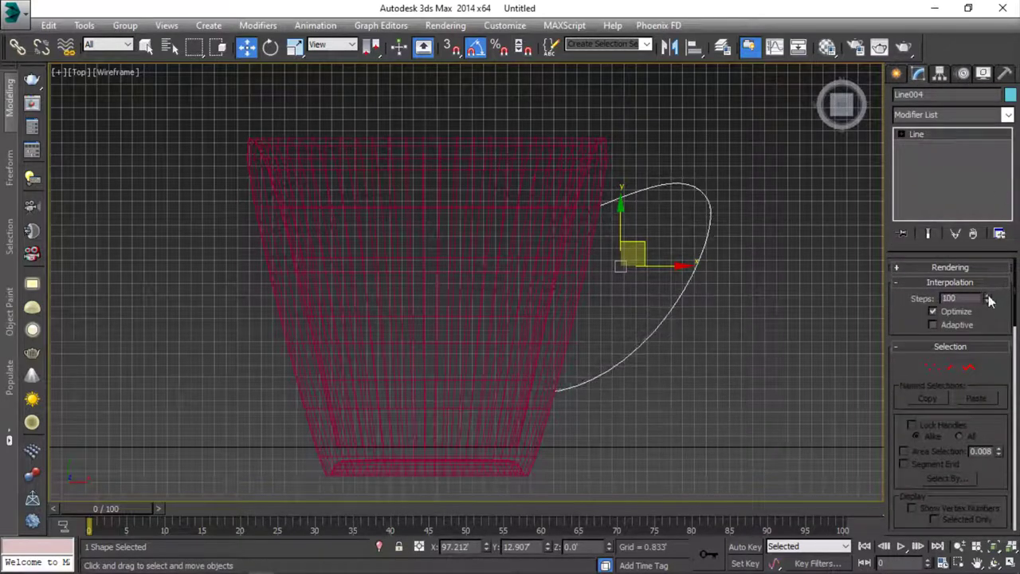
Enable the handle in renderer and viewport with a Rectangular cross-section
{"action": "left_click", "coordinate": [897, 266]}
{"action": "left_click", "coordinate": [899, 281]}
{"action": "left_click", "coordinate": [898, 292]}
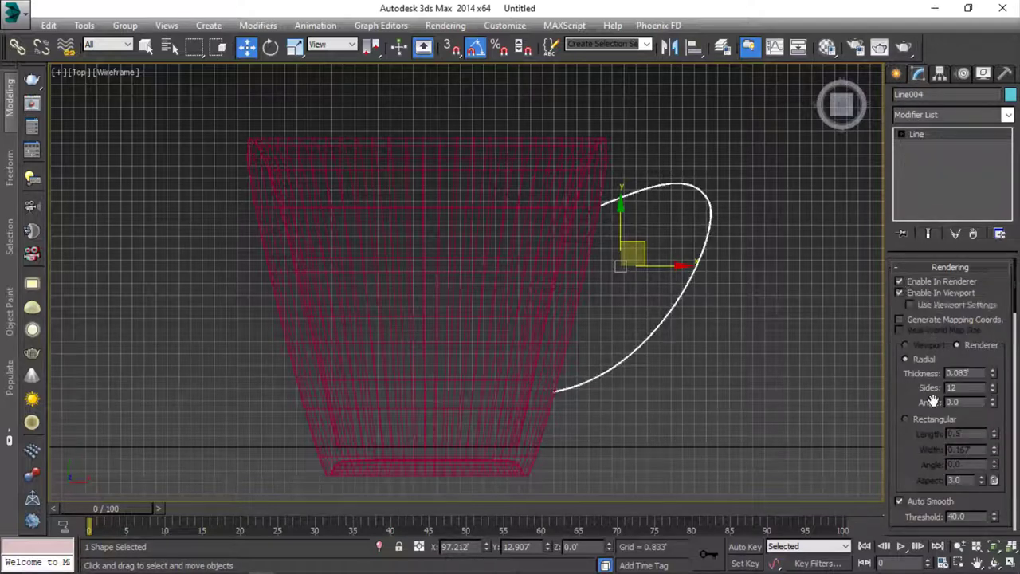
{"action": "left_click", "coordinate": [907, 420]}
{"action": "key", "text": "p"}
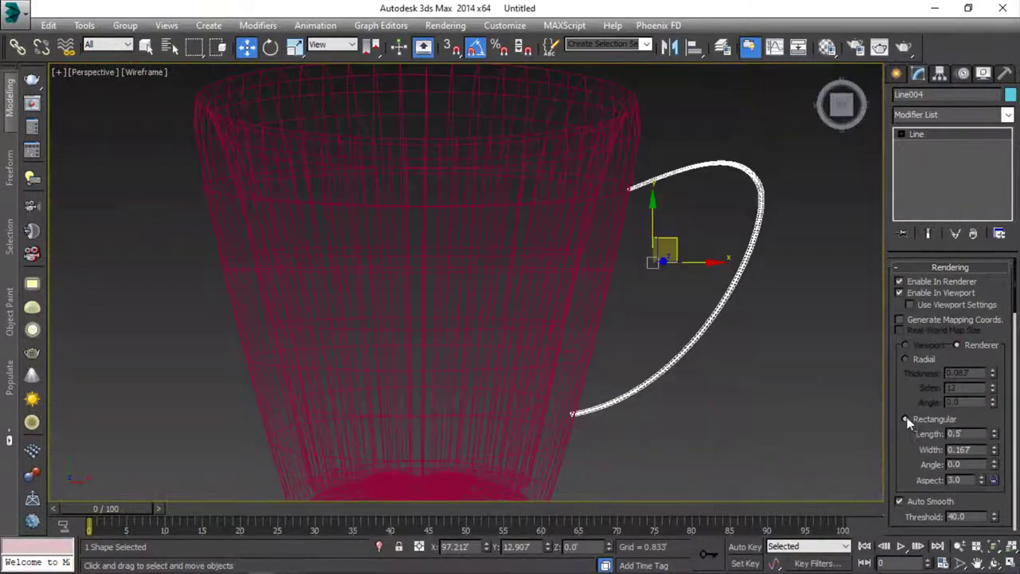
{"action": "mouse_move", "coordinate": [768, 361]}
{"action": "middle_mouse_down", "text": "alt"}
{"action": "mouse_move", "coordinate": [622, 350]}
{"action": "mouse_move", "coordinate": [637, 267]}
{"action": "middle_mouse_up", "text": "alt"}
{"action": "key", "text": "F3"}
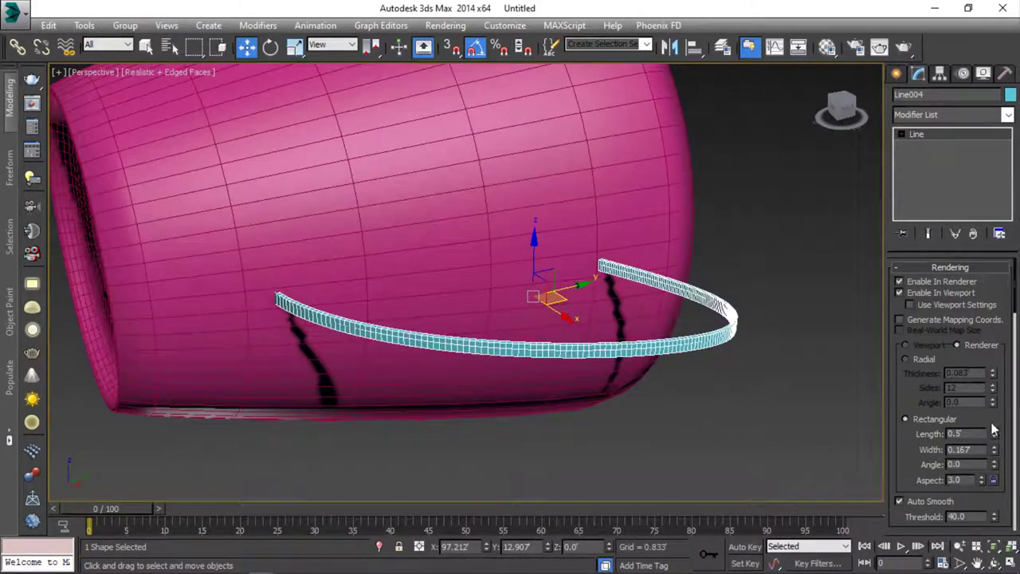
Set the rectangular band to length 1.855 and width 0.95, then select all
{"action": "left_click_drag", "start_coordinate": [995, 435], "coordinate": [994, 391]}
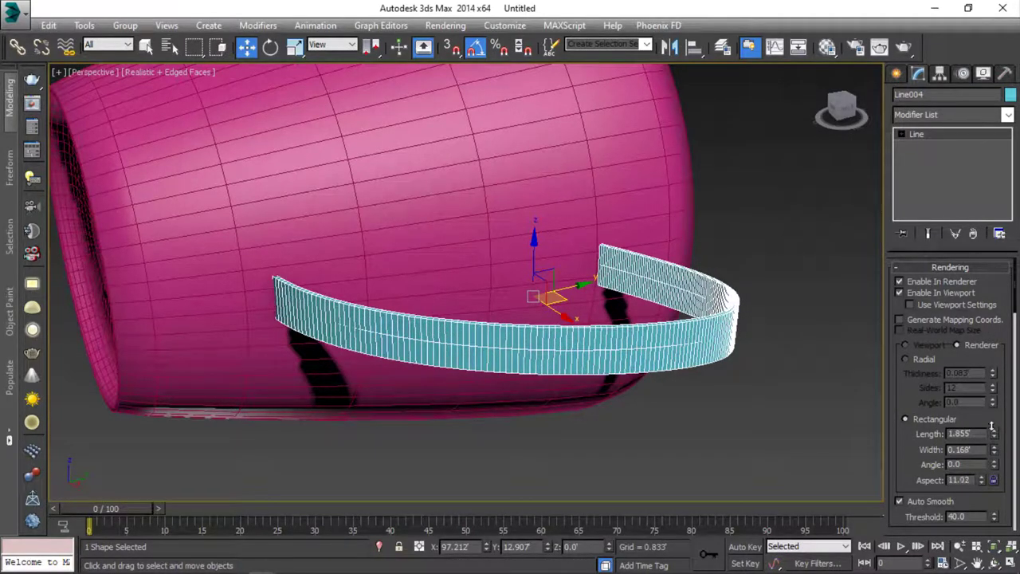
{"action": "left_click_drag", "start_coordinate": [993, 449], "coordinate": [993, 383]}
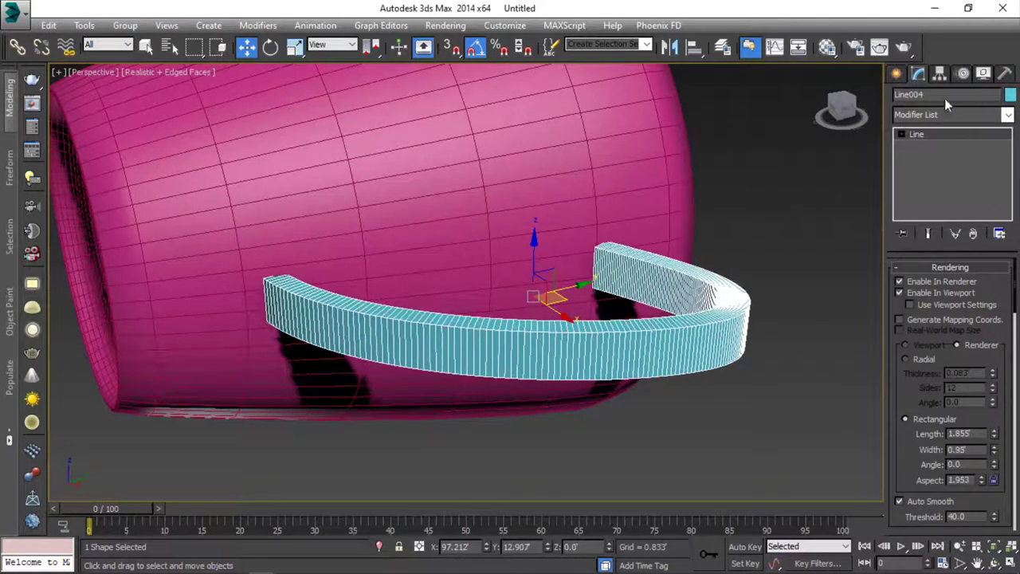
{"action": "middle_click_drag", "start_coordinate": [526, 213], "coordinate": [672, 334], "text": "alt"}
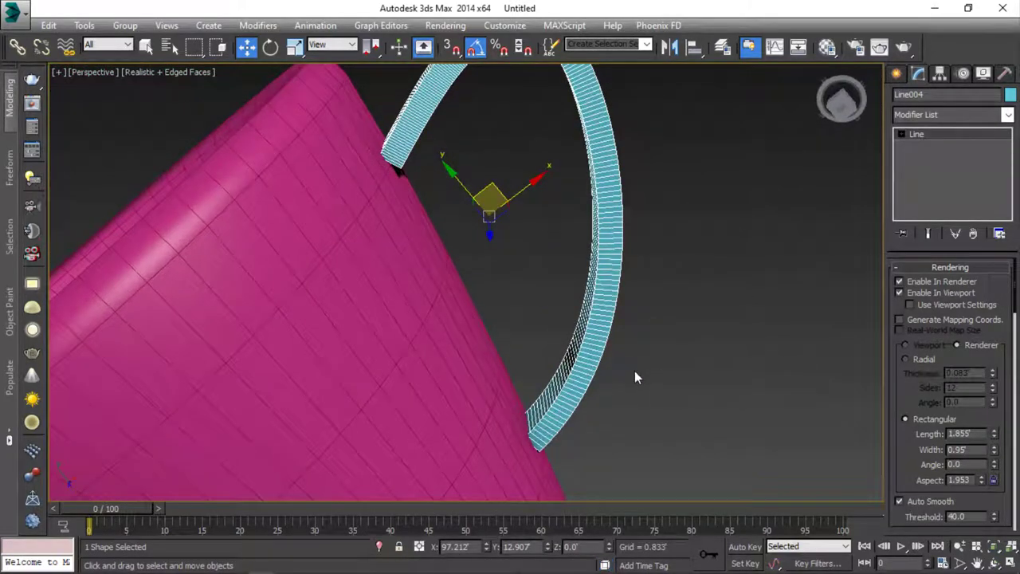
{"action": "key", "text": "shift+z"}
{"action": "mouse_move", "coordinate": [537, 380]}
{"action": "middle_mouse_down", "text": "alt"}
{"action": "mouse_move", "coordinate": [613, 345]}
{"action": "mouse_move", "coordinate": [364, 162]}
{"action": "middle_mouse_up", "text": "alt"}
{"action": "scroll", "coordinate": [614, 345], "scroll_direction": "down", "scroll_amount": 5}
{"action": "key", "text": "ctrl+a"}
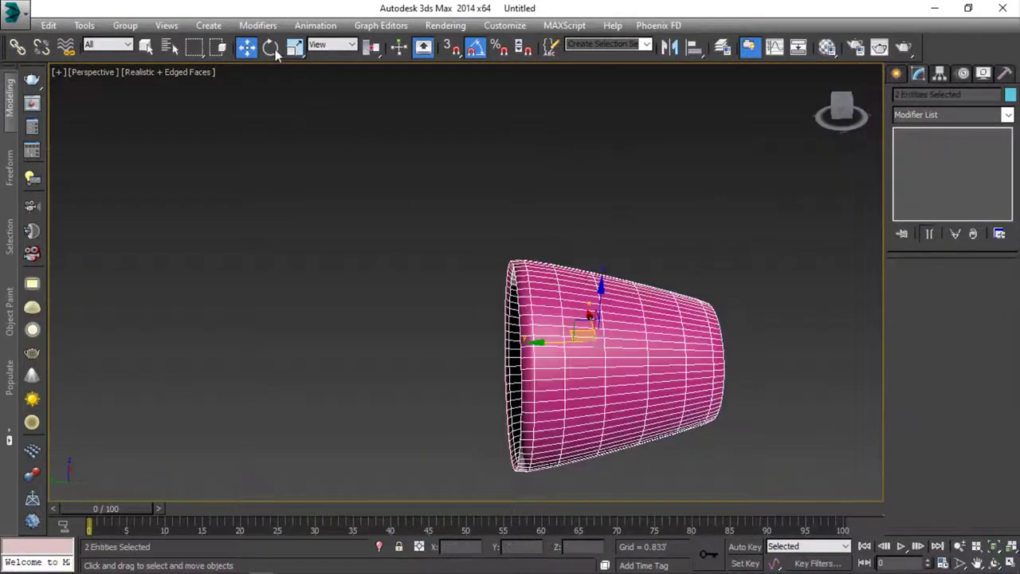
Undo the accidental rotation of the mug and return to the Move tool
{"action": "left_click", "coordinate": [272, 48]}
{"action": "key", "text": "ctrl+z"}
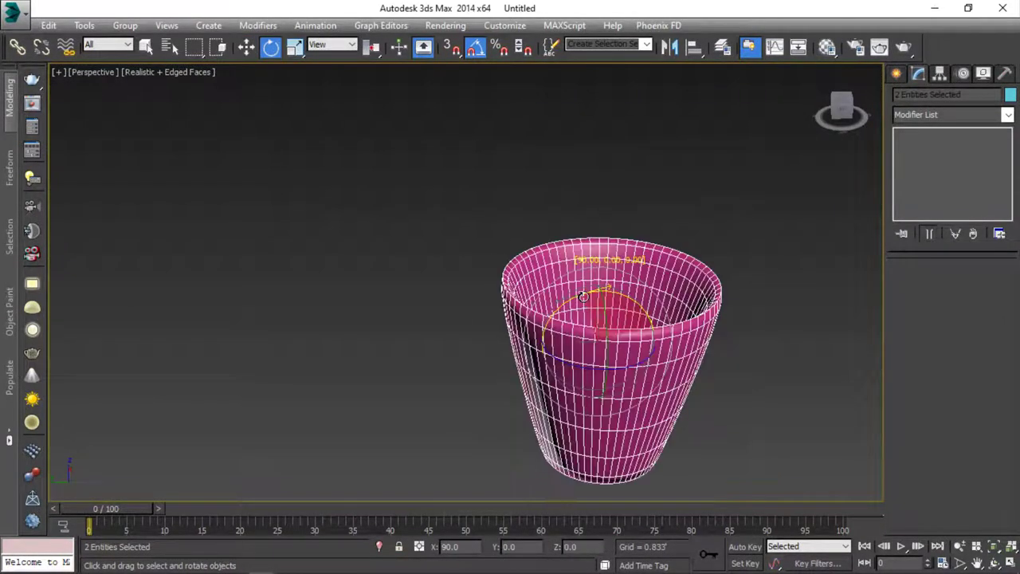
{"action": "key", "text": "w"}
{"action": "mouse_move", "coordinate": [577, 296]}
{"action": "middle_mouse_down", "text": "alt"}
{"action": "mouse_move", "coordinate": [671, 332]}
{"action": "mouse_move", "coordinate": [610, 295]}
{"action": "middle_mouse_up", "text": "alt"}
{"action": "scroll", "coordinate": [670, 333], "scroll_direction": "up", "scroll_amount": 2}
{"action": "left_click", "coordinate": [610, 296]}
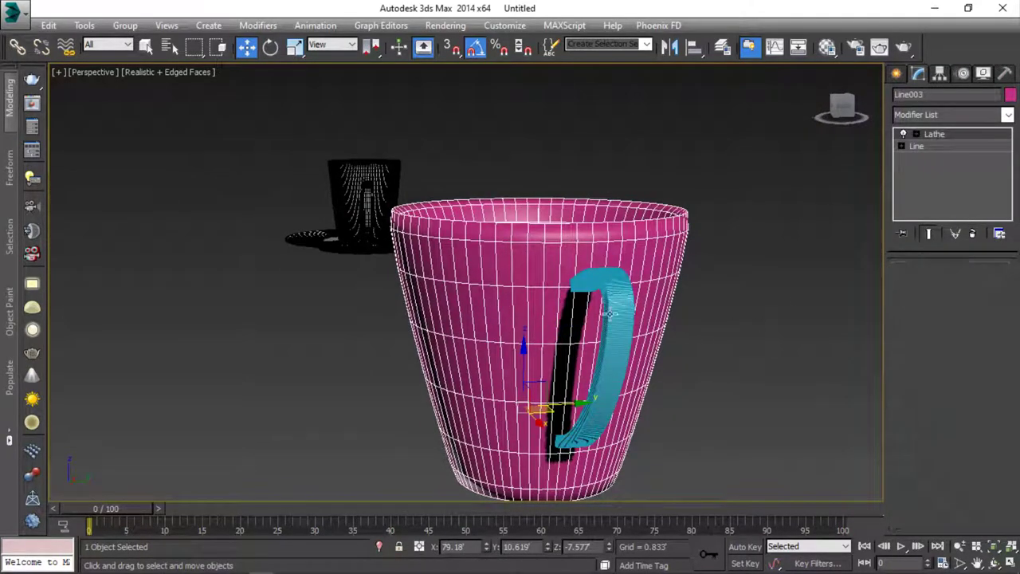
{"action": "mouse_move", "coordinate": [609, 316]}
{"action": "middle_mouse_down", "text": "alt"}
{"action": "mouse_move", "coordinate": [694, 303]}
{"action": "mouse_move", "coordinate": [614, 368]}
{"action": "mouse_move", "coordinate": [649, 388]}
{"action": "mouse_move", "coordinate": [528, 346]}
{"action": "mouse_move", "coordinate": [569, 409]}
{"action": "mouse_move", "coordinate": [680, 381]}
{"action": "mouse_move", "coordinate": [708, 431]}
{"action": "mouse_move", "coordinate": [613, 359]}
{"action": "mouse_move", "coordinate": [661, 335]}
{"action": "mouse_move", "coordinate": [611, 326]}
{"action": "mouse_move", "coordinate": [615, 189]}
{"action": "mouse_move", "coordinate": [831, 434]}
{"action": "middle_mouse_up", "text": "alt"}
Select the Line004 handle and raise its rectangular length to 3.358
{"action": "left_click", "coordinate": [757, 315]}
{"action": "left_click", "coordinate": [708, 431]}
{"action": "left_click", "coordinate": [660, 334]}
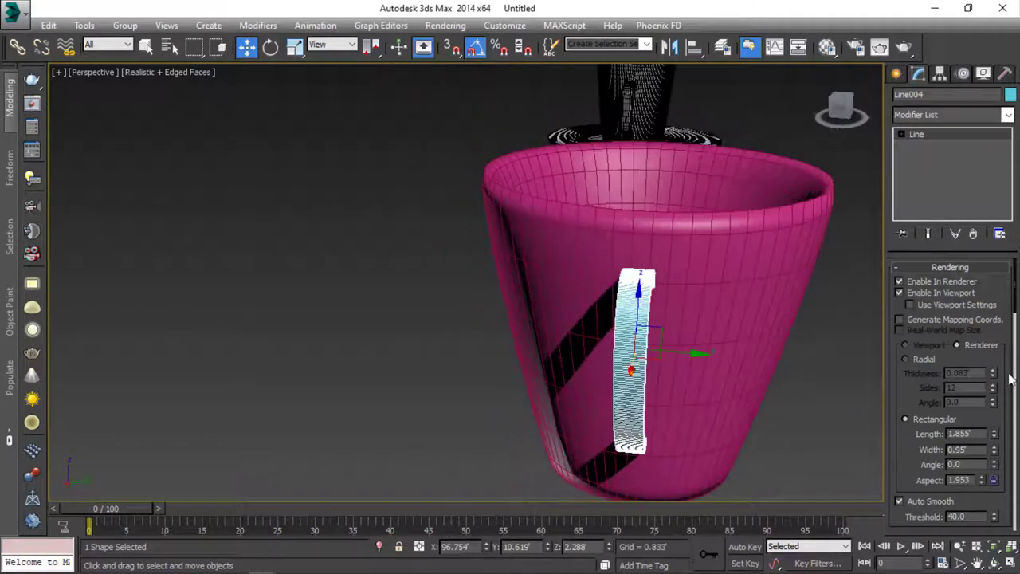
{"action": "left_click_drag", "start_coordinate": [994, 438], "coordinate": [838, 350]}
{"action": "mouse_move", "coordinate": [578, 316]}
{"action": "middle_mouse_down", "text": "alt"}
{"action": "mouse_move", "coordinate": [674, 319]}
{"action": "mouse_move", "coordinate": [677, 335]}
{"action": "mouse_move", "coordinate": [708, 298]}
{"action": "mouse_move", "coordinate": [723, 319]}
{"action": "mouse_move", "coordinate": [704, 335]}
{"action": "mouse_move", "coordinate": [746, 448]}
{"action": "mouse_move", "coordinate": [626, 353]}
{"action": "mouse_move", "coordinate": [538, 339]}
{"action": "mouse_move", "coordinate": [642, 340]}
{"action": "middle_mouse_up", "text": "alt"}
Convert the handle to an Editable Mesh and select two rows of its faces
{"action": "scroll", "coordinate": [700, 305], "scroll_direction": "down", "scroll_amount": 5}
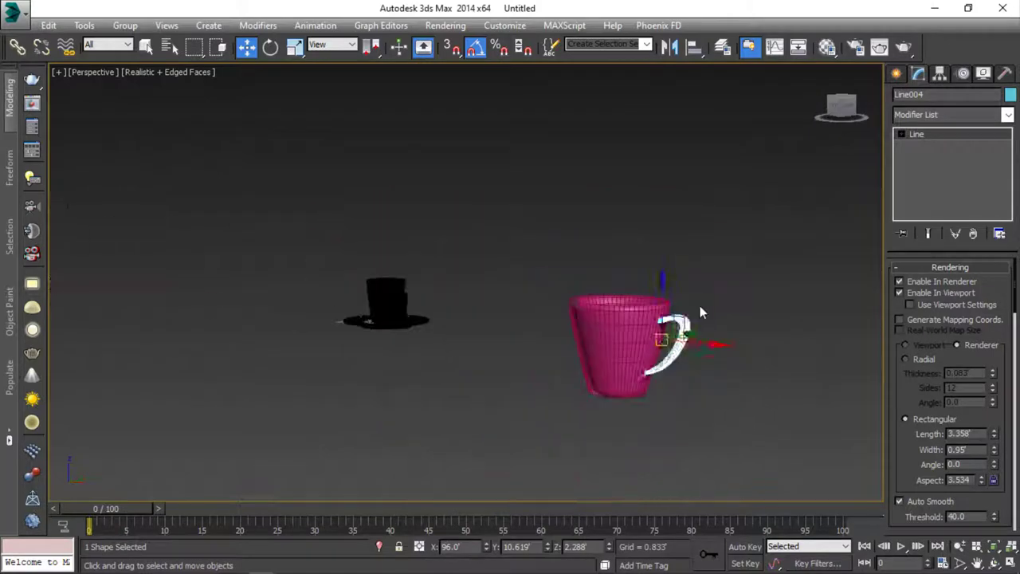
{"action": "left_click", "coordinate": [699, 305]}
{"action": "scroll", "coordinate": [741, 290], "scroll_direction": "up", "scroll_amount": 5}
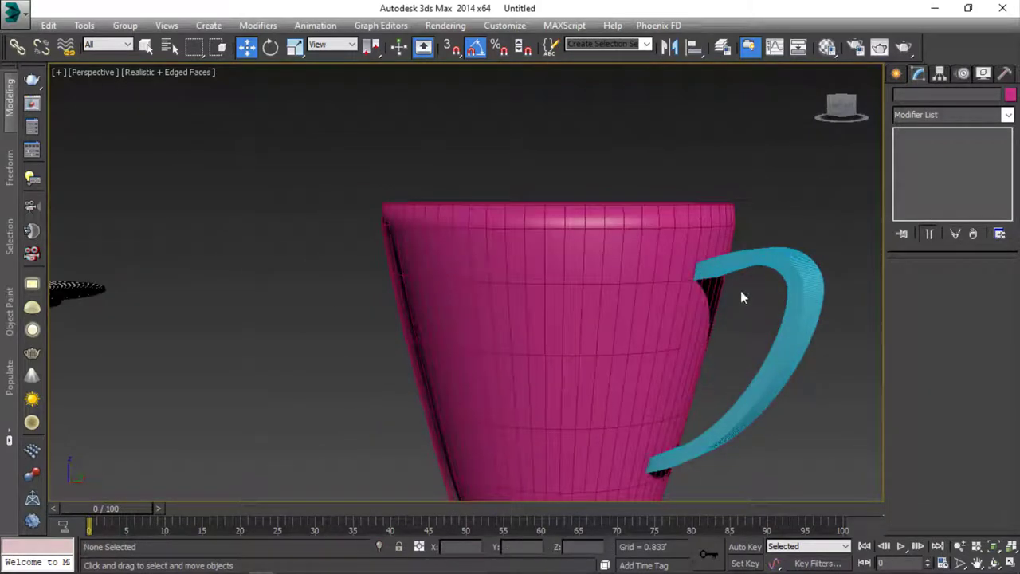
{"action": "left_click", "coordinate": [796, 275]}
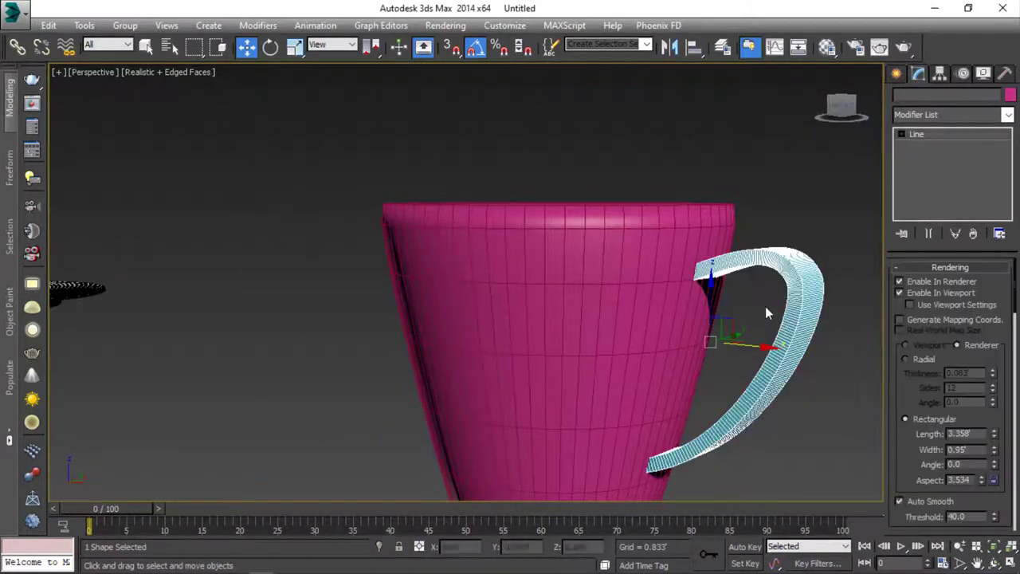
{"action": "scroll", "coordinate": [722, 295], "scroll_direction": "up", "scroll_amount": 3}
{"action": "scroll", "coordinate": [725, 301], "scroll_direction": "up", "scroll_amount": 3}
{"action": "right_click", "coordinate": [725, 301]}
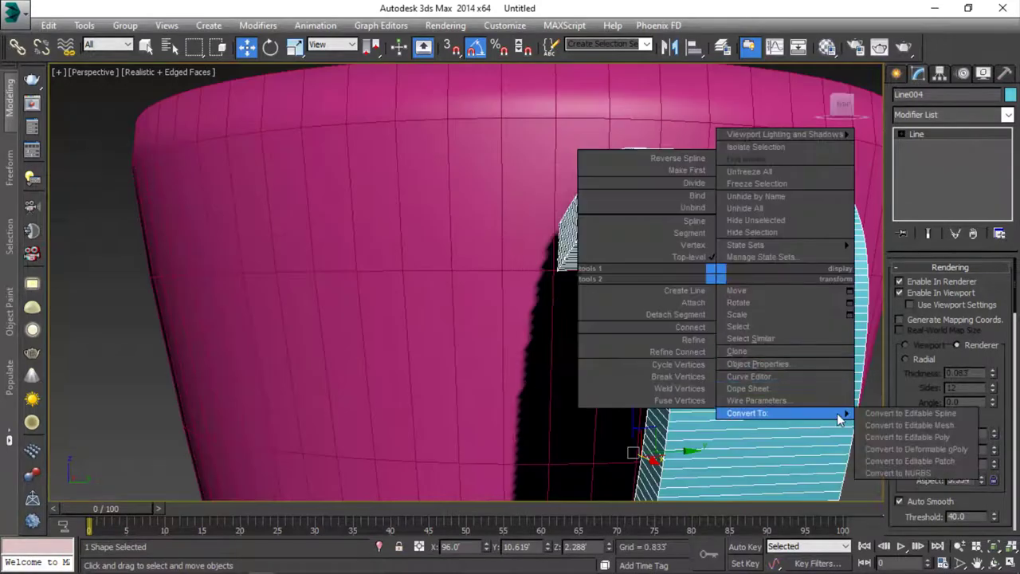
{"action": "left_click", "coordinate": [875, 424]}
{"action": "left_click", "coordinate": [966, 288]}
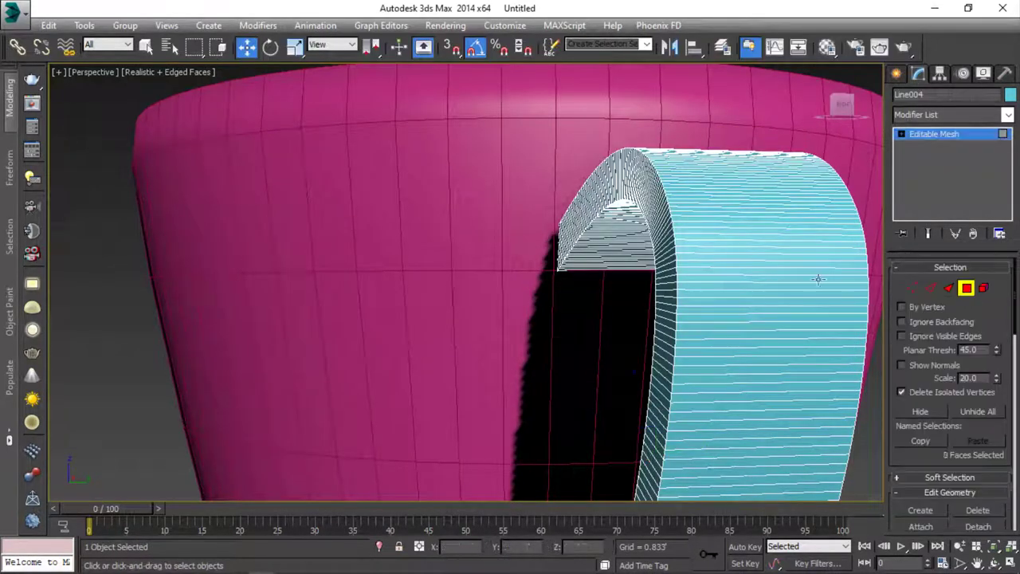
{"action": "left_click", "coordinate": [818, 280]}
{"action": "left_click", "coordinate": [811, 294]}
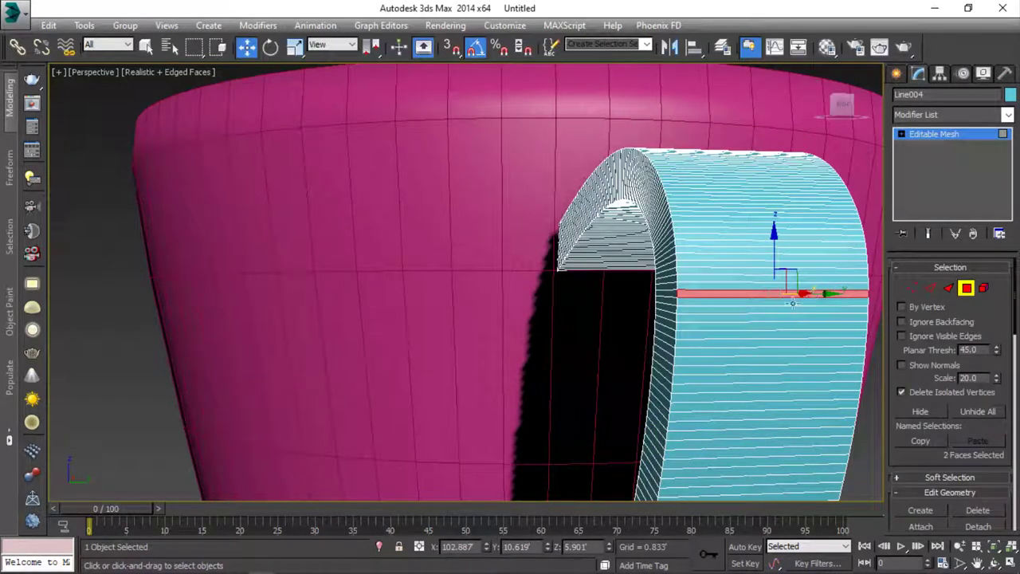
{"action": "left_click_drag", "start_coordinate": [792, 303], "coordinate": [793, 303]}
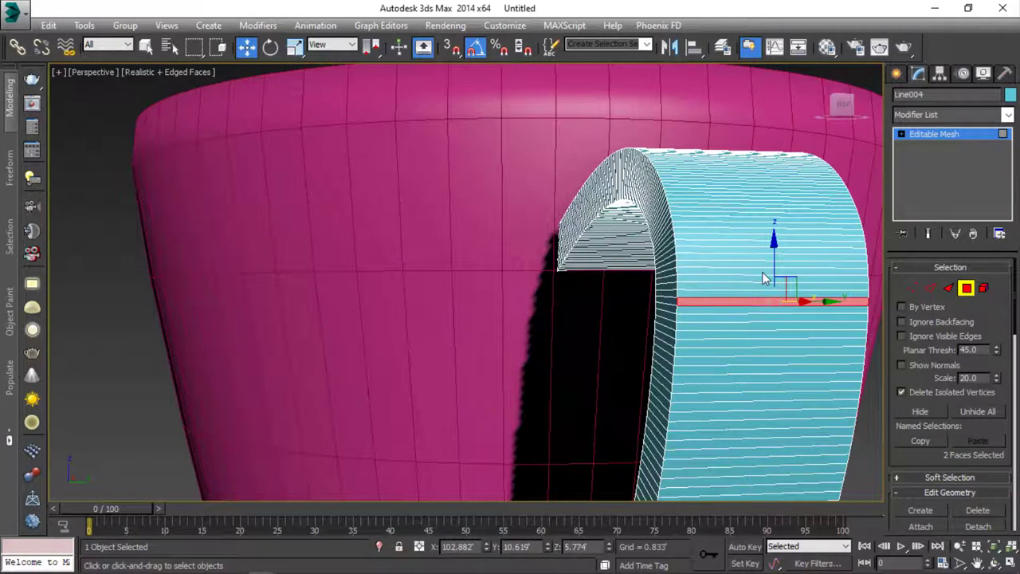
Convert the handle to an Editable Poly and return to Polygon mode
{"action": "right_click", "coordinate": [762, 283]}
{"action": "mouse_move", "coordinate": [825, 419]}
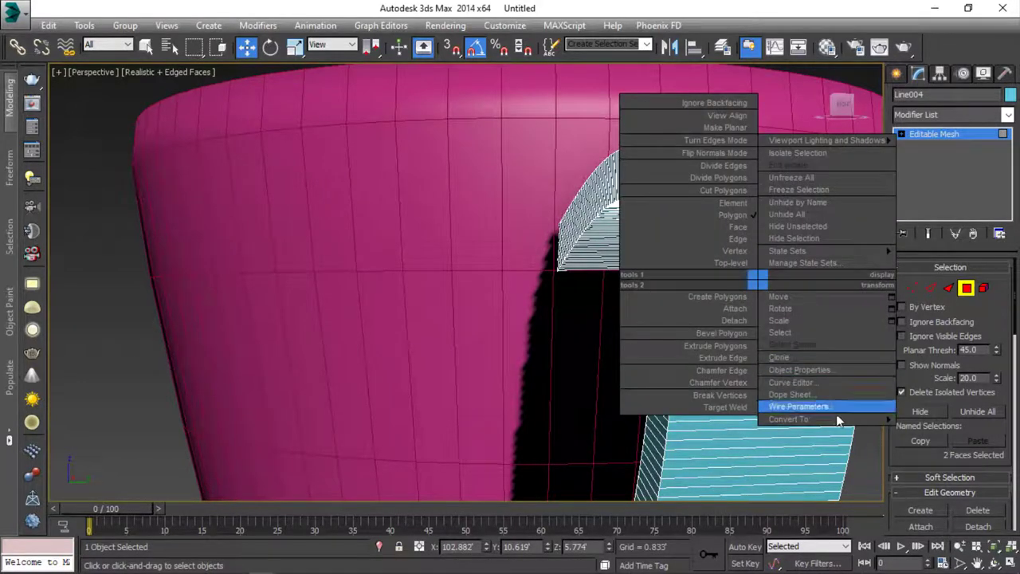
{"action": "left_click", "coordinate": [916, 431]}
{"action": "left_click", "coordinate": [966, 285]}
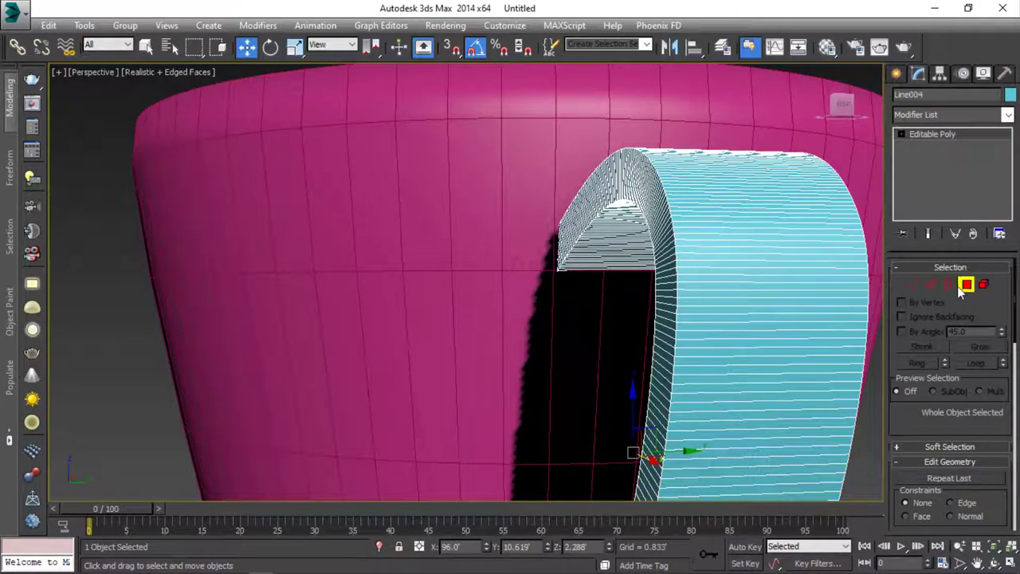
Connect the handle band's edges with two new loops, Segments 2 and Pinch 87
{"action": "key", "text": "ctrl+a"}
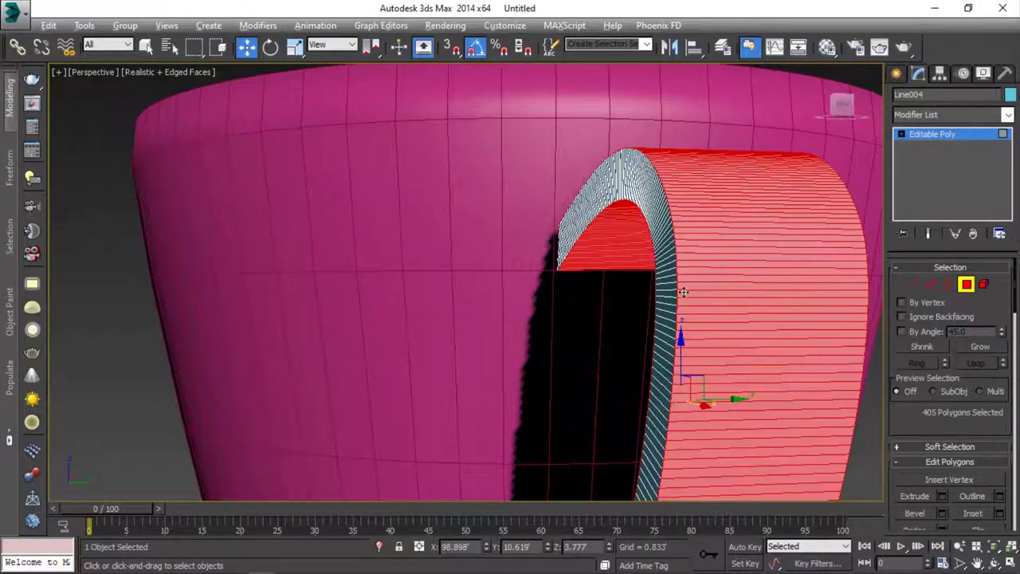
{"action": "mouse_move", "coordinate": [728, 273]}
{"action": "middle_mouse_down", "text": "alt"}
{"action": "mouse_move", "coordinate": [775, 303]}
{"action": "mouse_move", "coordinate": [736, 298]}
{"action": "mouse_move", "coordinate": [781, 335]}
{"action": "middle_mouse_up", "text": "alt"}
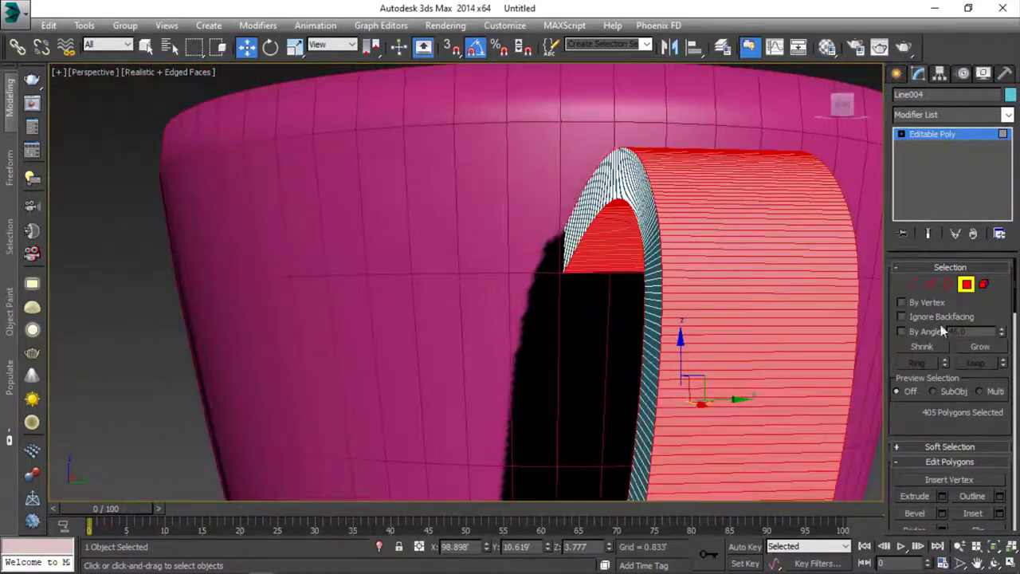
{"action": "left_click", "coordinate": [931, 285]}
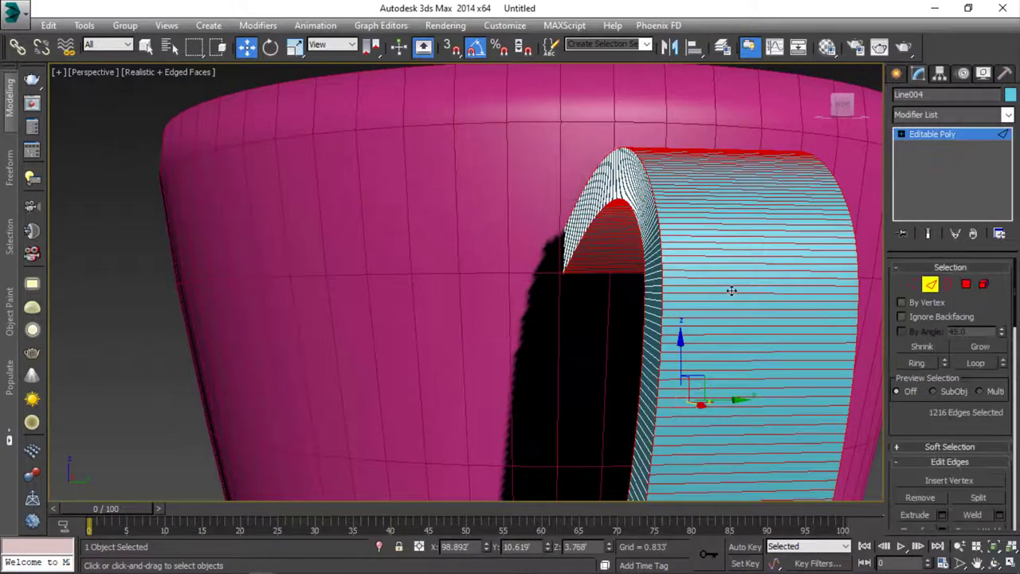
{"action": "scroll", "coordinate": [692, 276], "scroll_direction": "down", "scroll_amount": 5}
{"action": "middle_click_drag", "start_coordinate": [693, 276], "coordinate": [673, 266], "text": "alt"}
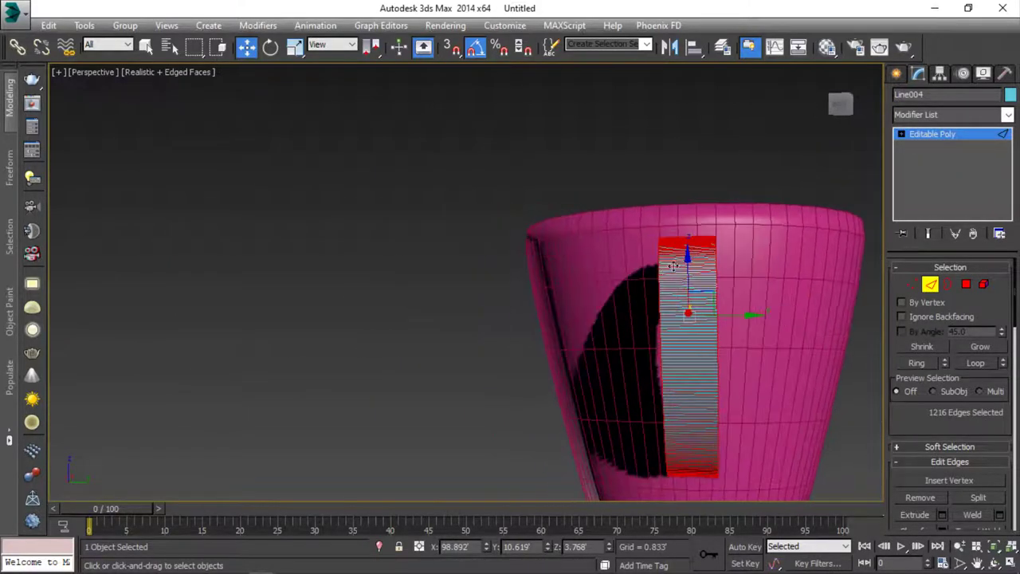
{"action": "left_click", "coordinate": [685, 478]}
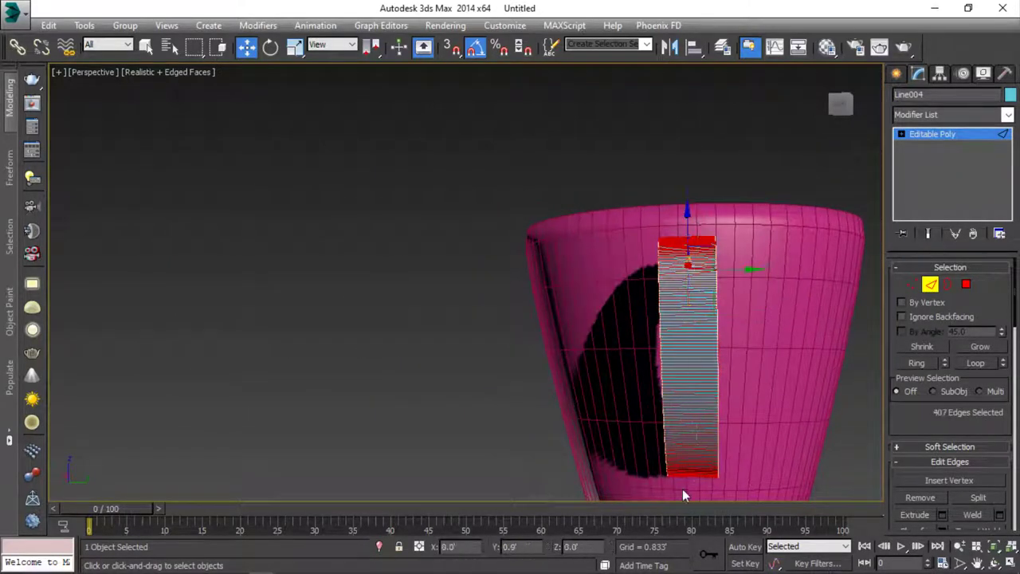
{"action": "middle_click_drag", "start_coordinate": [651, 399], "coordinate": [717, 271], "text": "alt"}
{"action": "scroll", "coordinate": [733, 256], "scroll_direction": "up", "scroll_amount": 3}
{"action": "right_click", "coordinate": [733, 256]}
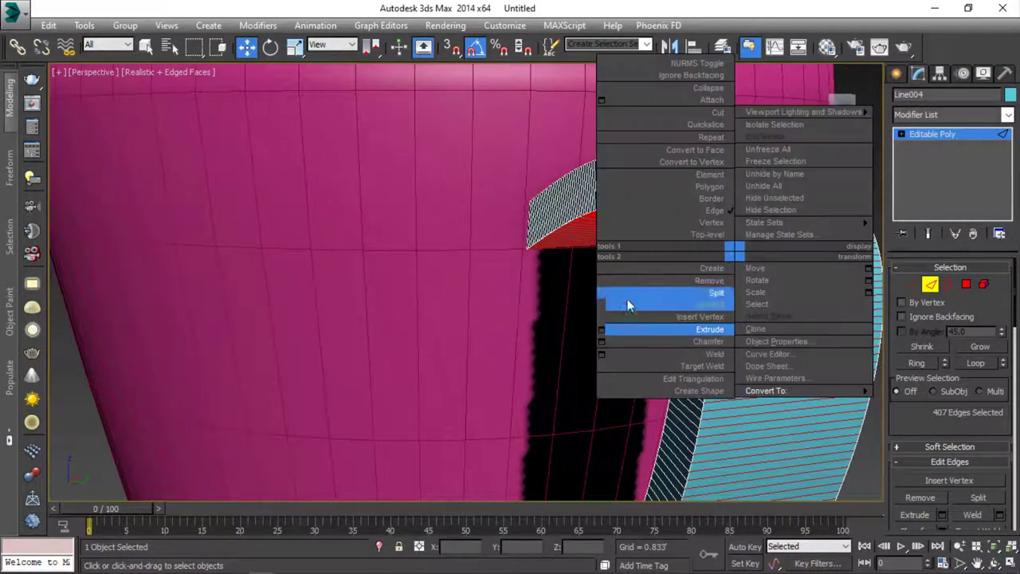
{"action": "left_click", "coordinate": [608, 303]}
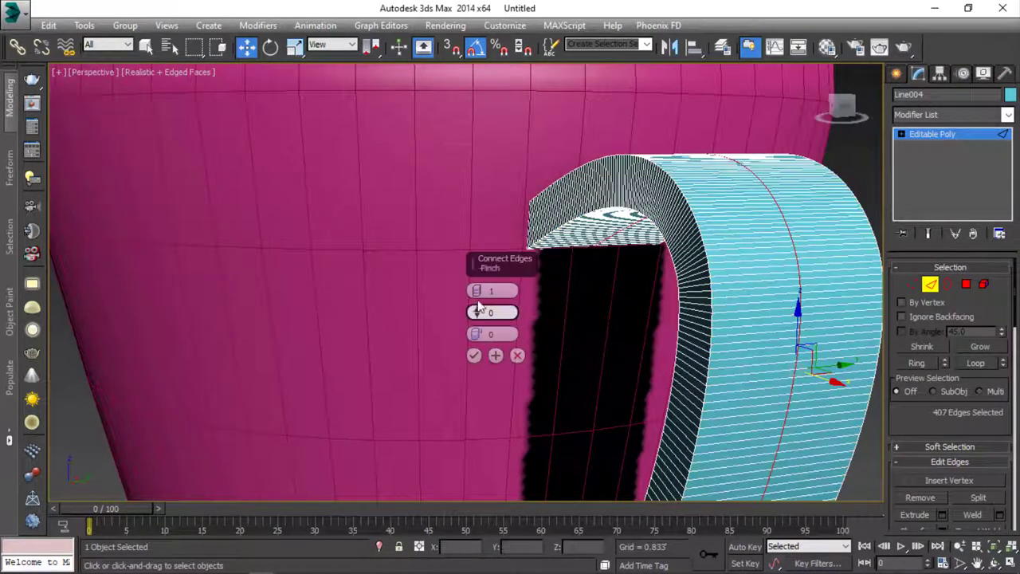
{"action": "left_click", "coordinate": [476, 288]}
{"action": "mouse_move", "coordinate": [476, 313]}
{"action": "left_mouse_down"}
{"action": "mouse_move", "coordinate": [479, 38]}
{"action": "mouse_move", "coordinate": [489, 108]}
{"action": "left_mouse_up"}
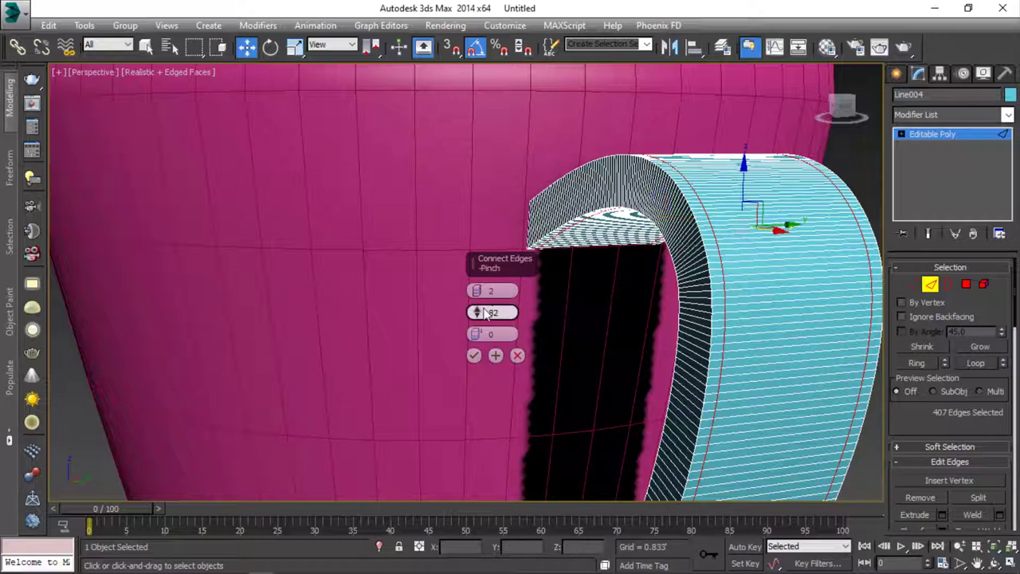
{"action": "left_click", "coordinate": [474, 356]}
Loop-select the polygons running along the side of the handle band
{"action": "left_click", "coordinate": [966, 284], "text": "ctrl"}
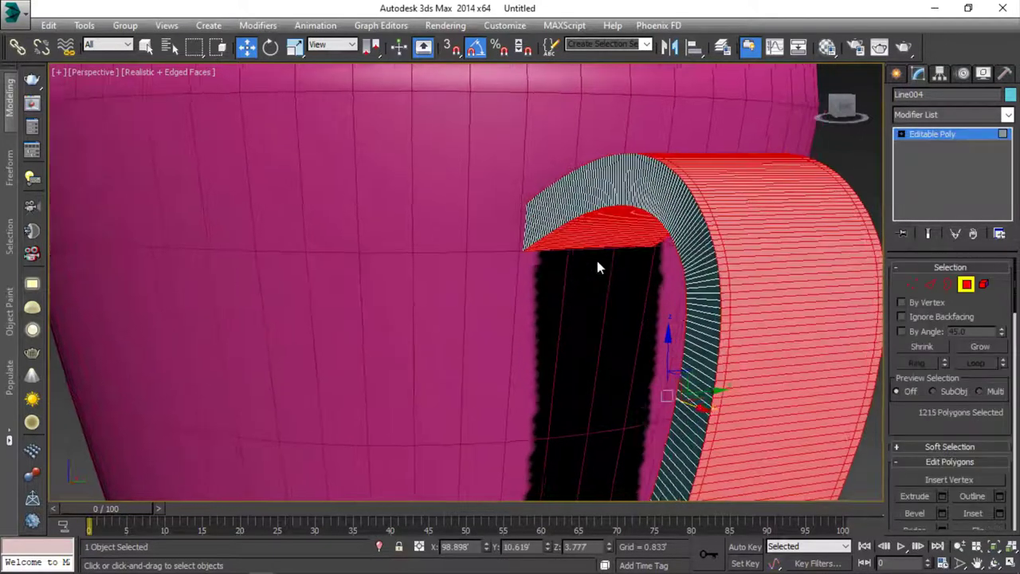
{"action": "middle_click_drag", "start_coordinate": [597, 260], "coordinate": [807, 214], "text": "alt"}
{"action": "scroll", "coordinate": [807, 213], "scroll_direction": "up", "scroll_amount": 5}
{"action": "scroll", "coordinate": [786, 212], "scroll_direction": "down", "scroll_amount": 3}
{"action": "left_click", "coordinate": [753, 235]}
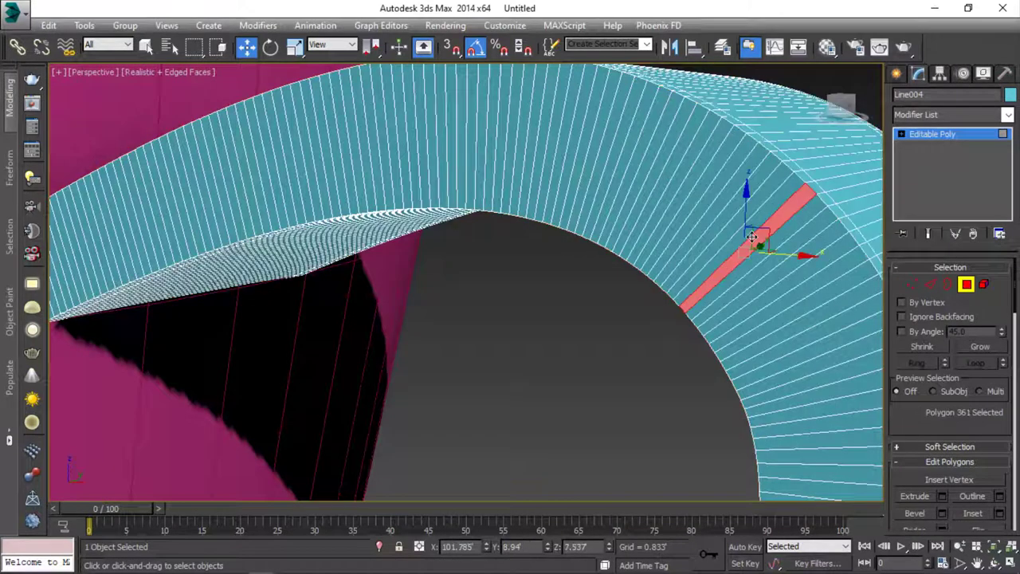
{"action": "left_click", "coordinate": [734, 244], "text": "shift"}
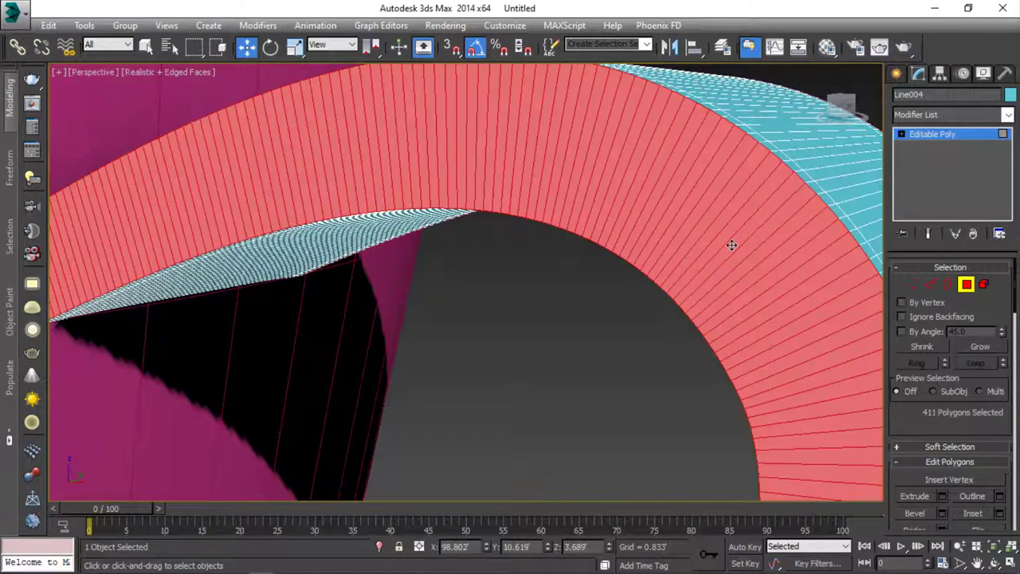
{"action": "scroll", "coordinate": [733, 244], "scroll_direction": "down", "scroll_amount": 5}
{"action": "mouse_move", "coordinate": [733, 244]}
{"action": "middle_mouse_down", "text": "alt"}
{"action": "mouse_move", "coordinate": [551, 246]}
{"action": "mouse_move", "coordinate": [716, 234]}
{"action": "middle_mouse_up", "text": "alt"}
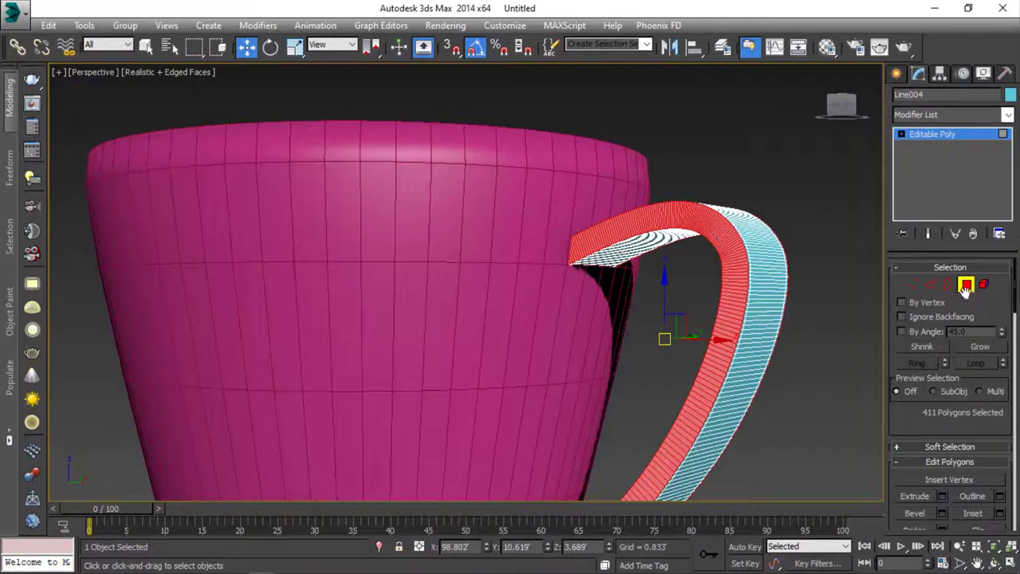
{"action": "left_click", "coordinate": [931, 285], "text": "ctrl"}
{"action": "scroll", "coordinate": [712, 256], "scroll_direction": "up", "scroll_amount": 3}
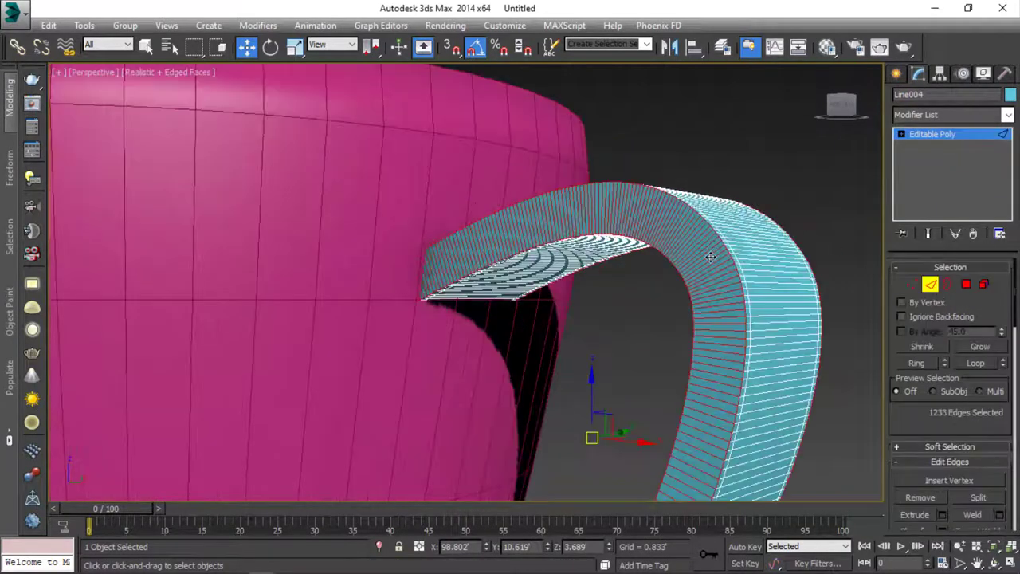
{"action": "scroll", "coordinate": [710, 256], "scroll_direction": "up", "scroll_amount": 4}
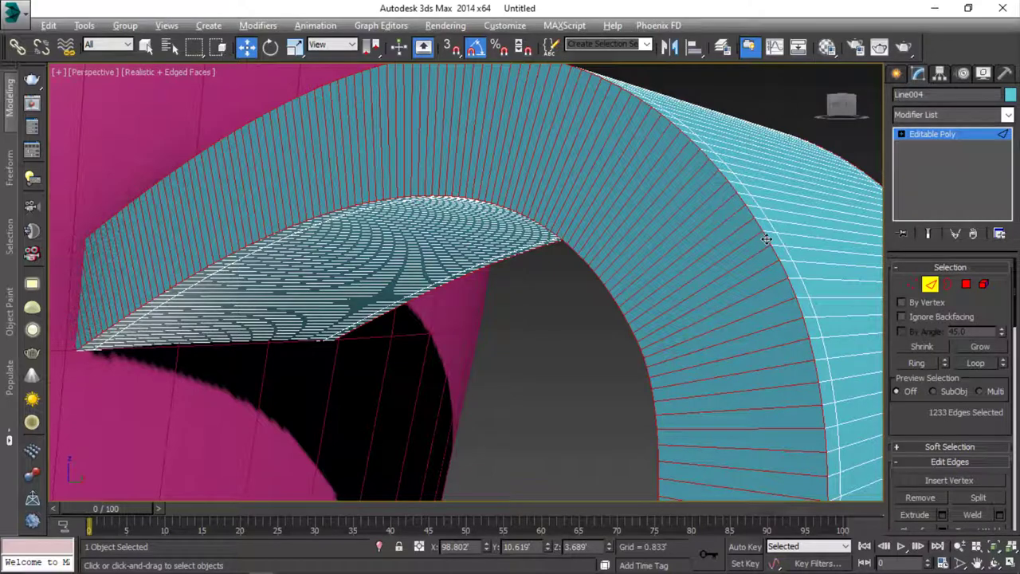
{"action": "scroll", "coordinate": [626, 318], "scroll_direction": "down", "scroll_amount": 5}
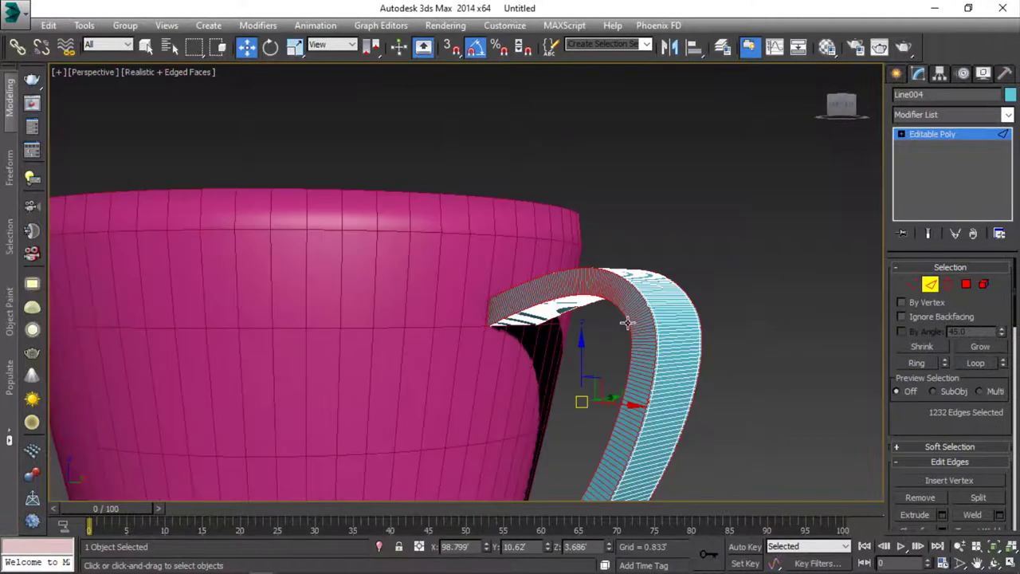
{"action": "middle_click_drag", "start_coordinate": [628, 321], "coordinate": [681, 307], "text": "alt"}
{"action": "scroll", "coordinate": [685, 305], "scroll_direction": "up", "scroll_amount": 5}
{"action": "scroll", "coordinate": [627, 286], "scroll_direction": "down", "scroll_amount": 5}
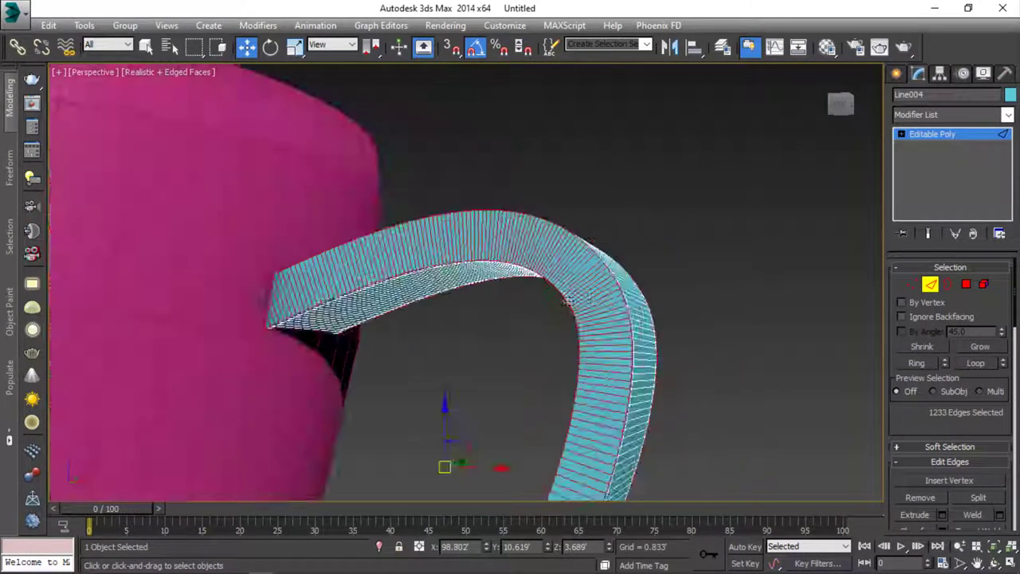
{"action": "scroll", "coordinate": [623, 303], "scroll_direction": "up", "scroll_amount": 6}
{"action": "scroll", "coordinate": [623, 307], "scroll_direction": "down", "scroll_amount": 2}
{"action": "scroll", "coordinate": [625, 295], "scroll_direction": "down", "scroll_amount": 2}
{"action": "scroll", "coordinate": [624, 286], "scroll_direction": "up", "scroll_amount": 2}
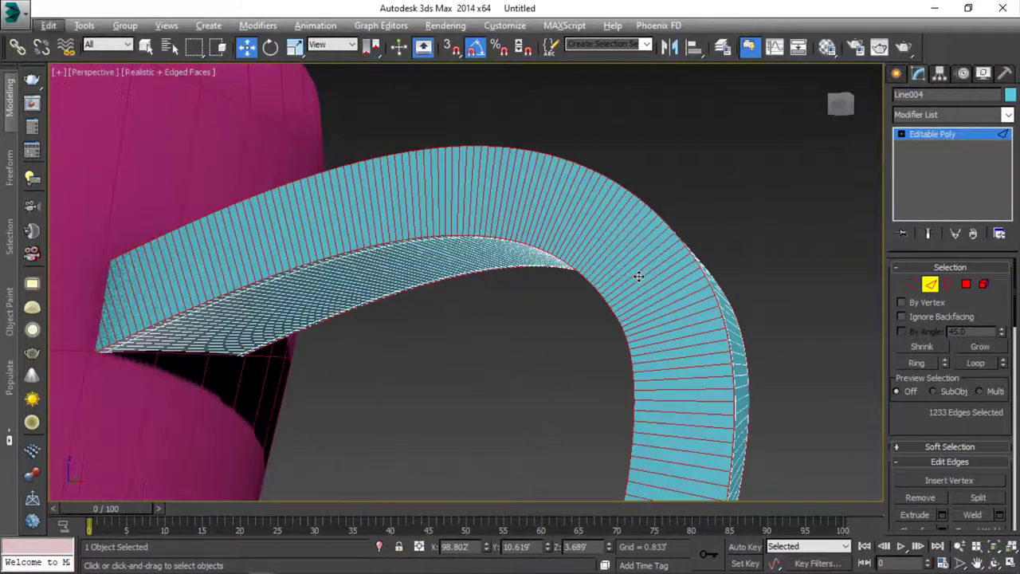
{"action": "right_click", "coordinate": [630, 272]}
{"action": "left_click", "coordinate": [501, 326]}
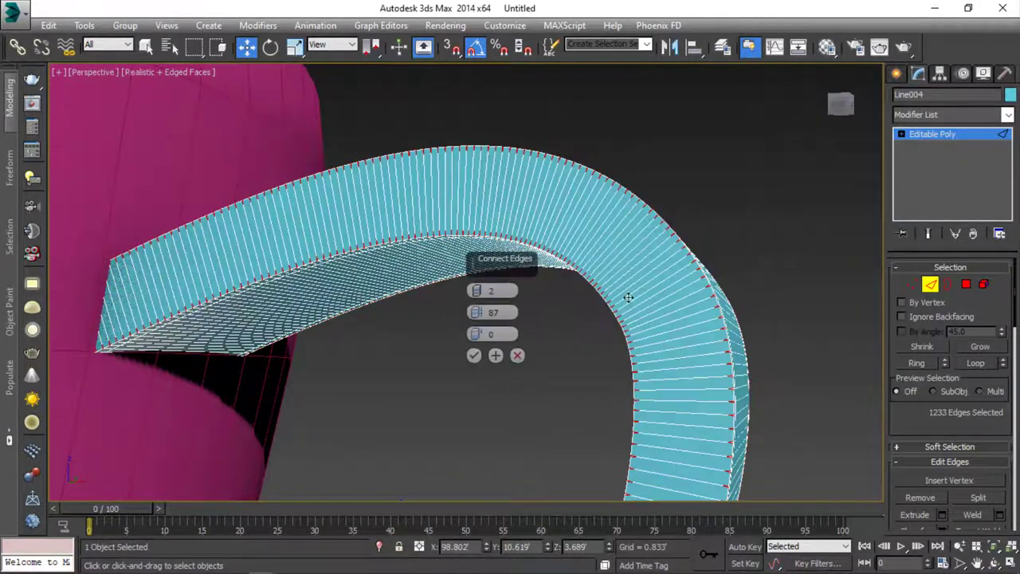
{"action": "scroll", "coordinate": [628, 298], "scroll_direction": "up", "scroll_amount": 2}
{"action": "scroll", "coordinate": [614, 287], "scroll_direction": "up", "scroll_amount": 2}
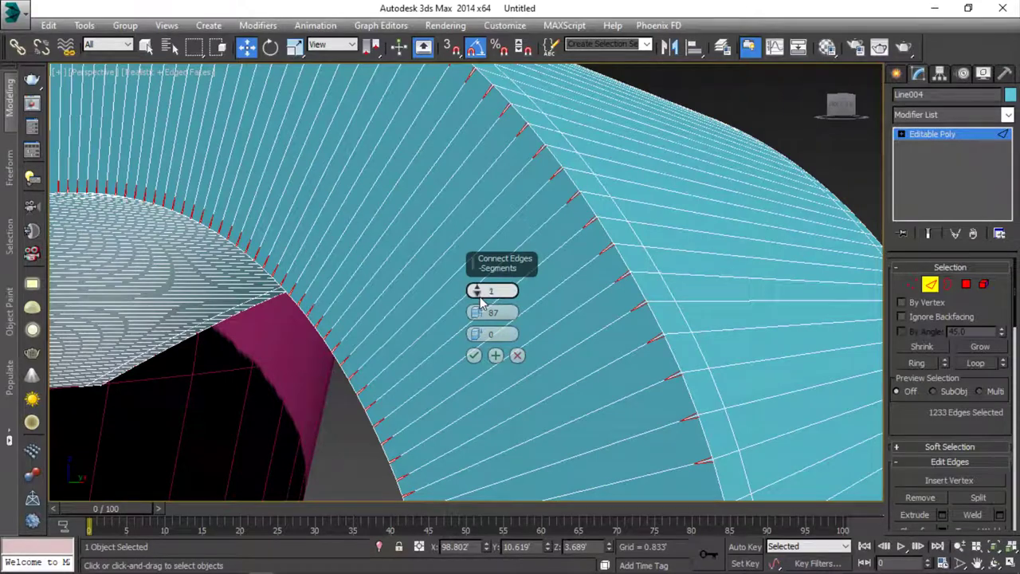
{"action": "left_click", "coordinate": [517, 355]}
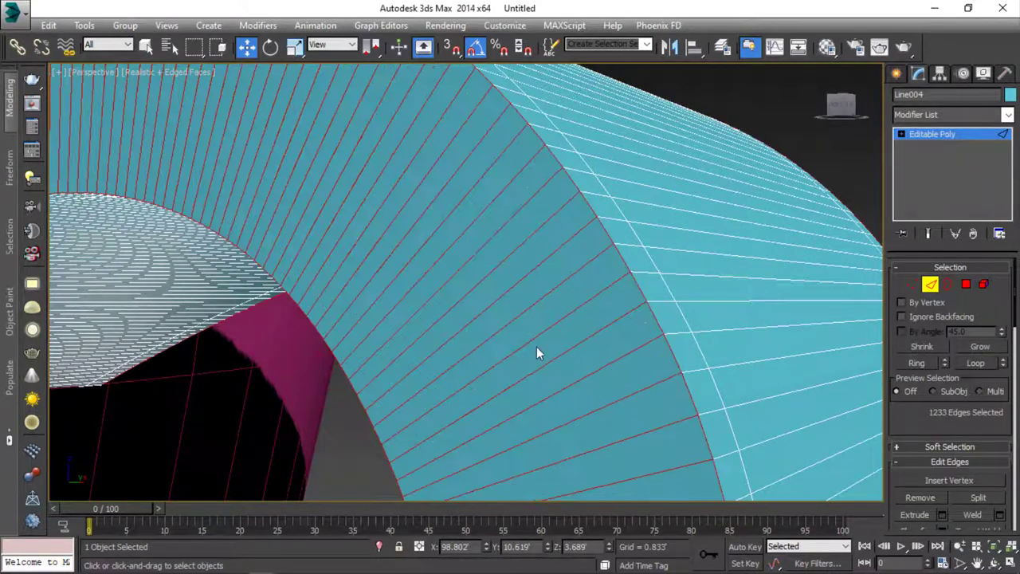
{"action": "scroll", "coordinate": [550, 350], "scroll_direction": "down", "scroll_amount": 5}
{"action": "scroll", "coordinate": [559, 345], "scroll_direction": "up", "scroll_amount": 5}
{"action": "scroll", "coordinate": [561, 342], "scroll_direction": "down", "scroll_amount": 5}
{"action": "scroll", "coordinate": [608, 301], "scroll_direction": "up", "scroll_amount": 5}
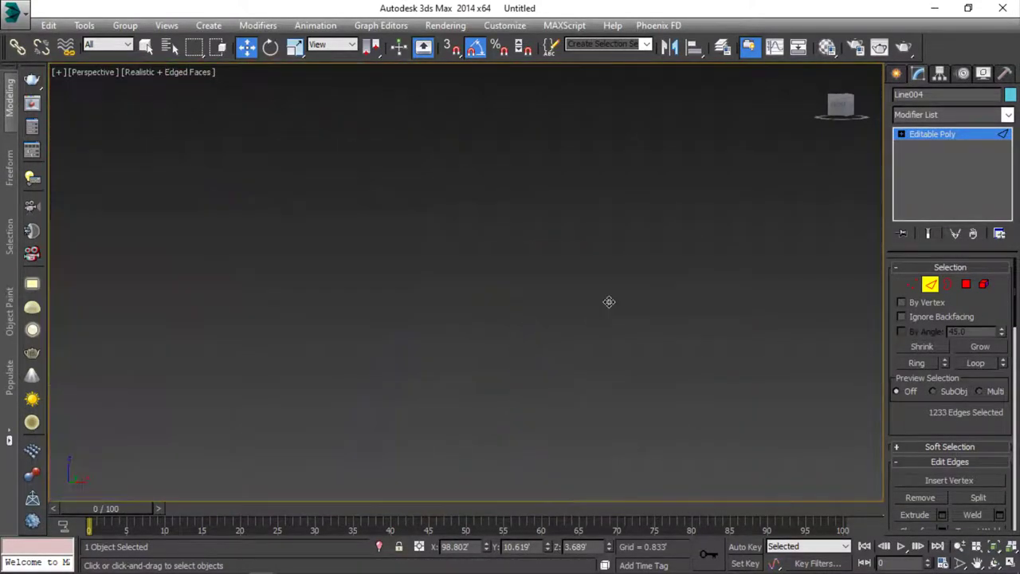
{"action": "scroll", "coordinate": [611, 329], "scroll_direction": "down", "scroll_amount": 3}
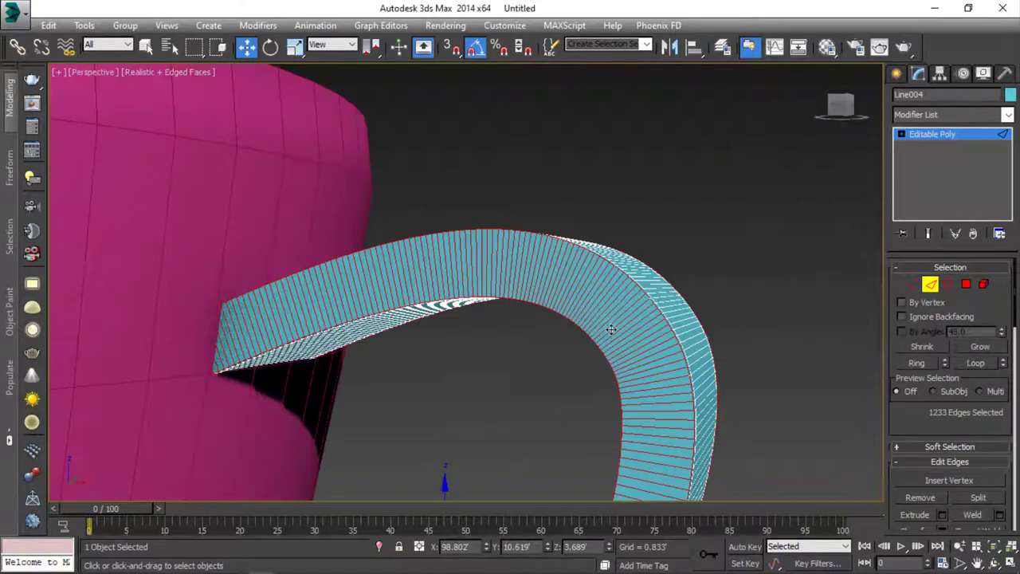
{"action": "left_click", "coordinate": [926, 287]}
{"action": "left_click", "coordinate": [731, 277]}
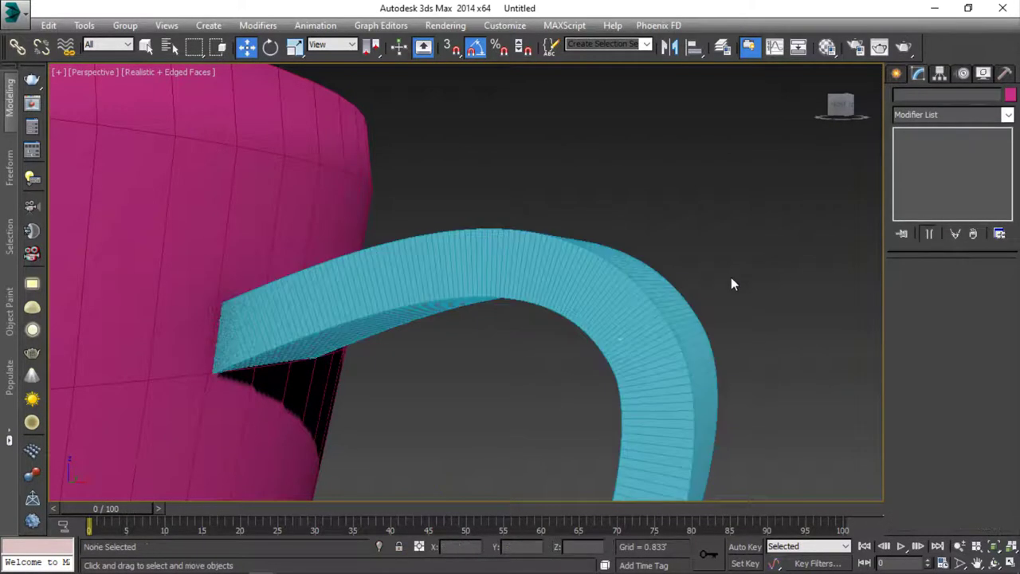
{"action": "left_click", "coordinate": [620, 336]}
{"action": "mouse_move", "coordinate": [621, 332]}
{"action": "middle_mouse_down", "text": "alt"}
{"action": "mouse_move", "coordinate": [626, 346]}
{"action": "mouse_move", "coordinate": [545, 353]}
{"action": "mouse_move", "coordinate": [742, 292]}
{"action": "mouse_move", "coordinate": [845, 239]}
{"action": "middle_mouse_up", "text": "alt"}
{"action": "scroll", "coordinate": [742, 292], "scroll_direction": "up", "scroll_amount": 5}
{"action": "scroll", "coordinate": [783, 276], "scroll_direction": "down", "scroll_amount": 2}
{"action": "left_click", "coordinate": [911, 121]}
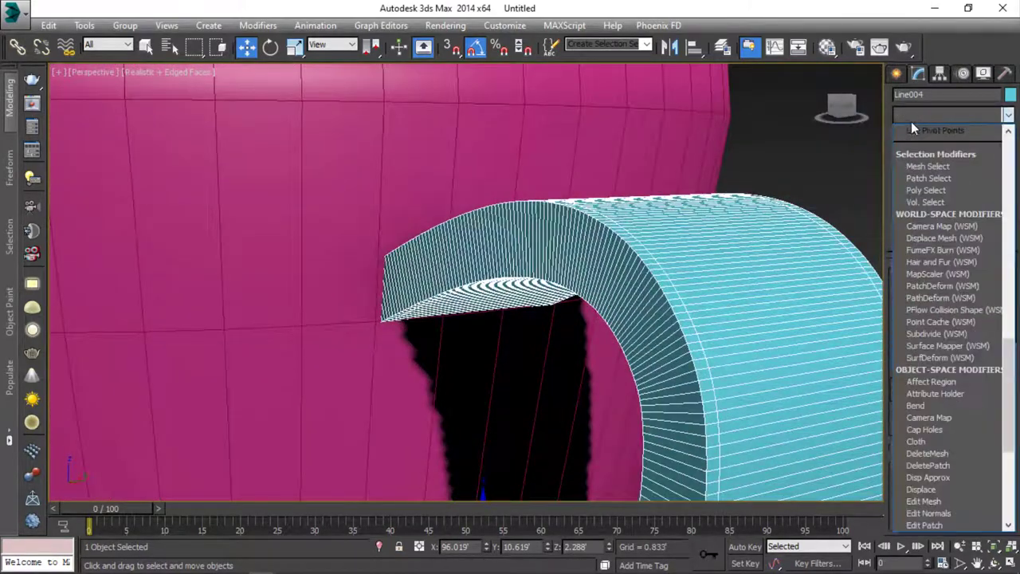
{"action": "key", "text": "t"}
{"action": "left_click", "coordinate": [922, 310]}
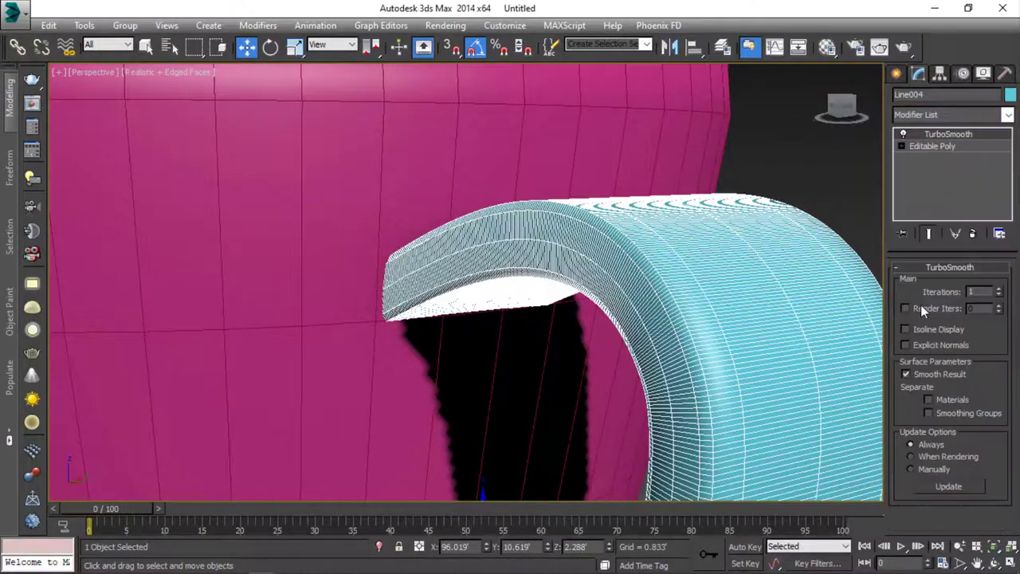
{"action": "mouse_move", "coordinate": [680, 293]}
{"action": "middle_mouse_down", "text": "alt"}
{"action": "mouse_move", "coordinate": [765, 255]}
{"action": "mouse_move", "coordinate": [706, 280]}
{"action": "mouse_move", "coordinate": [702, 298]}
{"action": "middle_mouse_up", "text": "alt"}
{"action": "left_click", "coordinate": [689, 196]}
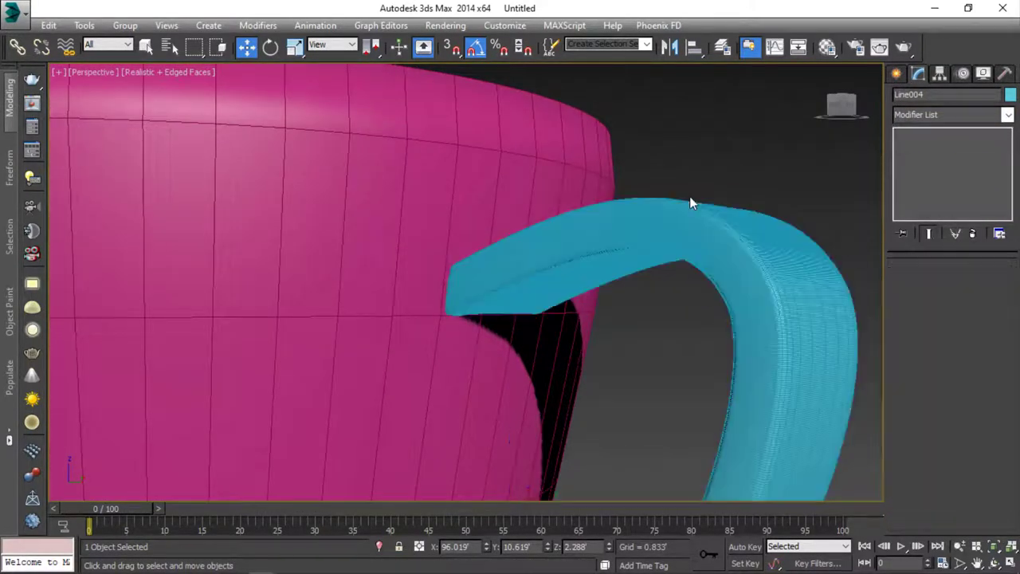
{"action": "left_click", "coordinate": [690, 199]}
Undo the handle's TurboSmooth and attach the cup body into the handle object Line004
{"action": "key", "text": "ctrl+z"}
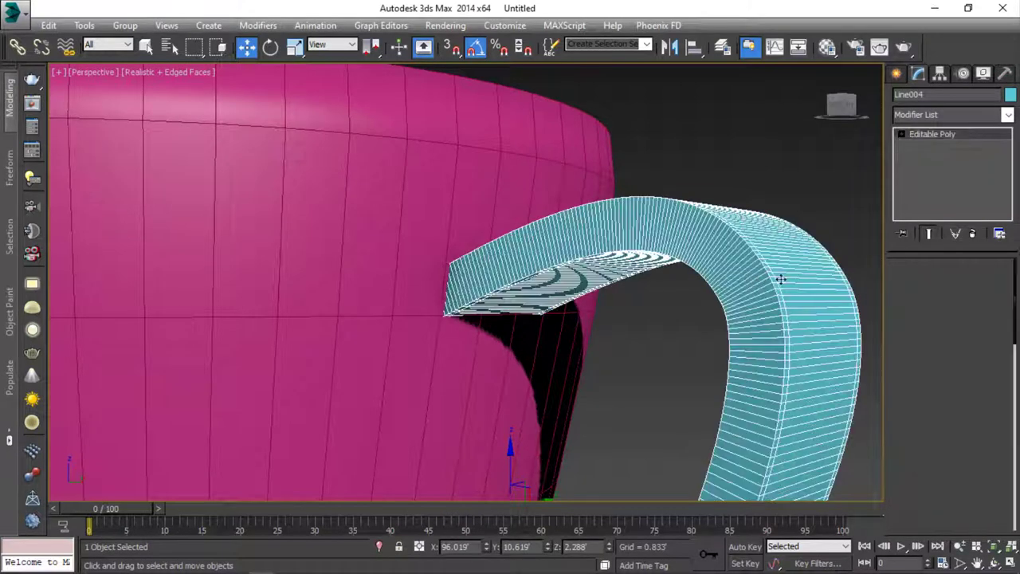
{"action": "scroll", "coordinate": [939, 375], "scroll_direction": "down", "scroll_amount": 3}
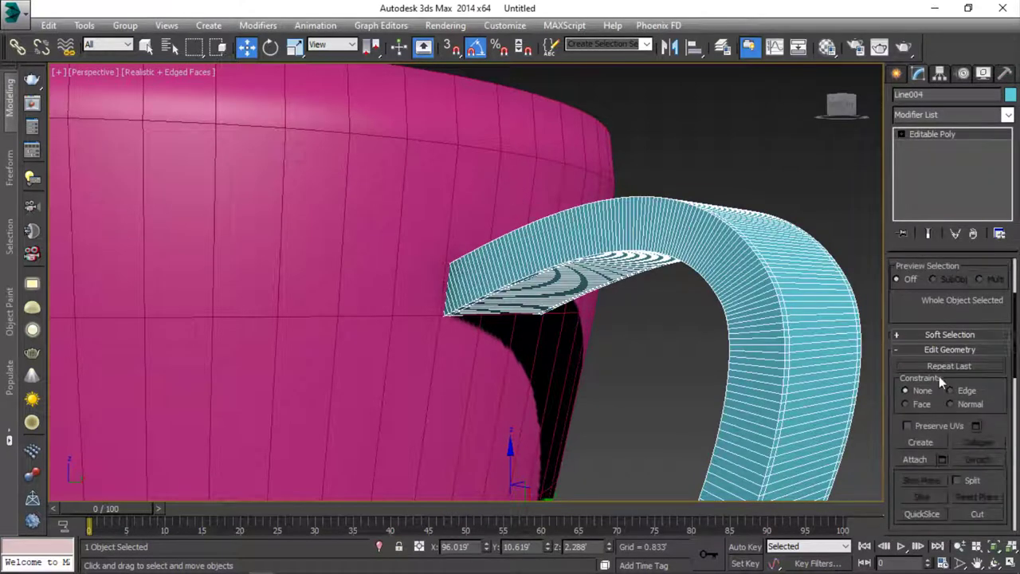
{"action": "left_click", "coordinate": [931, 461]}
{"action": "left_click", "coordinate": [375, 202]}
{"action": "scroll", "coordinate": [507, 229], "scroll_direction": "down", "scroll_amount": 4}
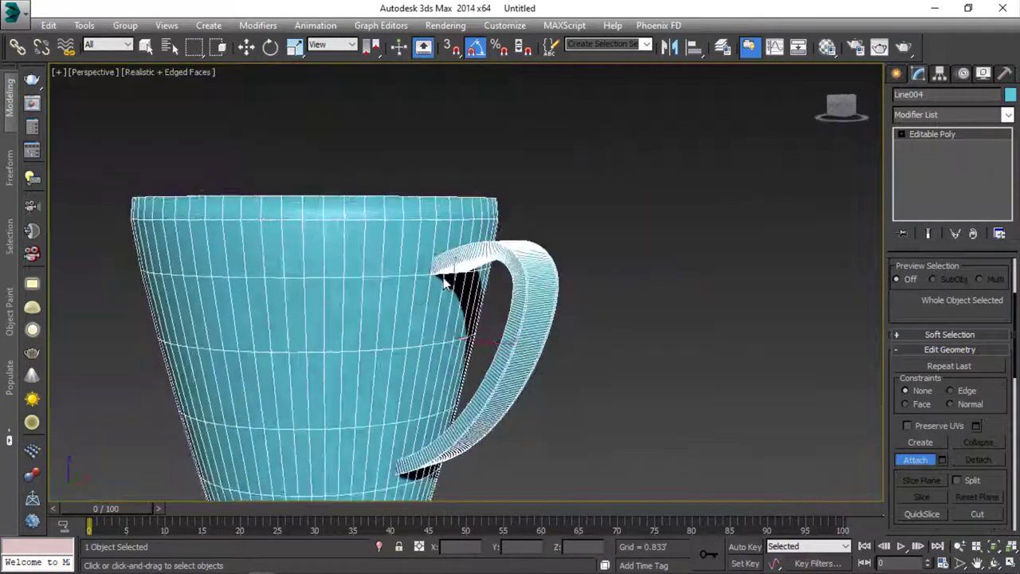
{"action": "scroll", "coordinate": [507, 229], "scroll_direction": "down", "scroll_amount": 2}
{"action": "middle_click_drag", "start_coordinate": [506, 228], "coordinate": [423, 262], "text": "alt"}
{"action": "left_click", "coordinate": [435, 231]}
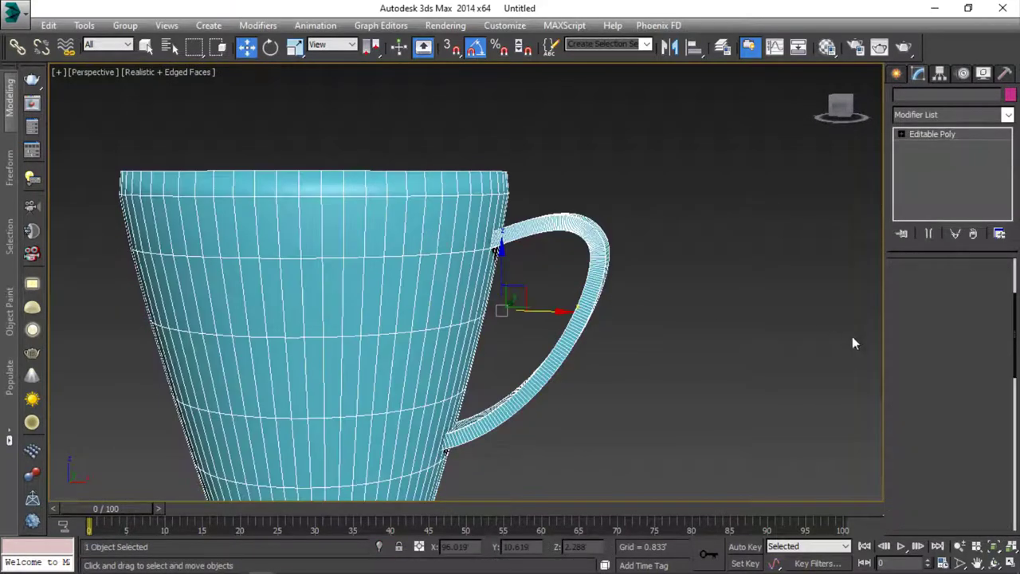
Switch to Edge sub-object level and pick an edge on the mug's rim
{"action": "scroll", "coordinate": [947, 286], "scroll_direction": "up", "scroll_amount": 3}
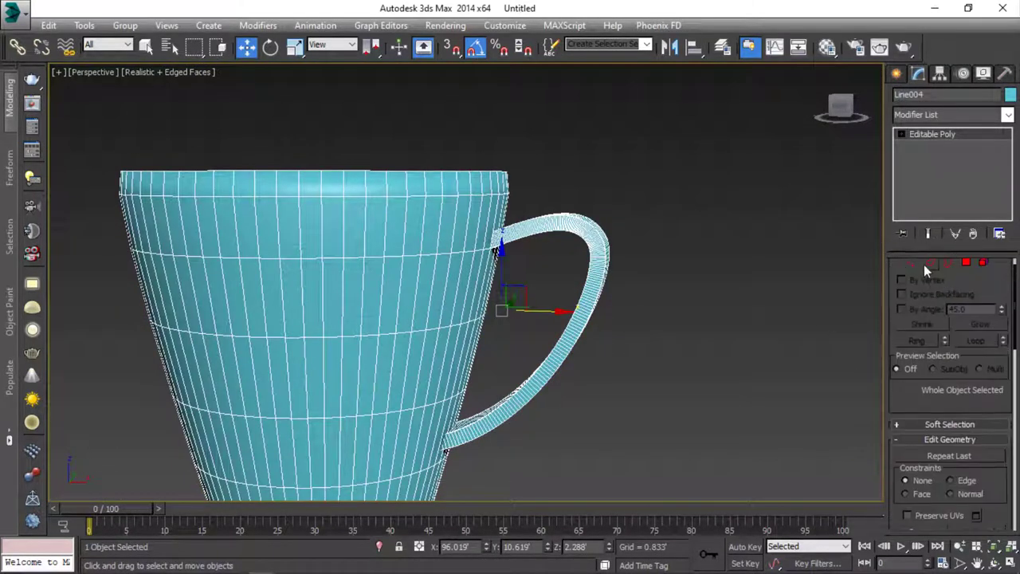
{"action": "left_click", "coordinate": [927, 271]}
{"action": "scroll", "coordinate": [405, 196], "scroll_direction": "up", "scroll_amount": 3}
{"action": "left_click", "coordinate": [382, 170]}
{"action": "mouse_move", "coordinate": [382, 169]}
{"action": "middle_mouse_down", "text": "alt"}
{"action": "mouse_move", "coordinate": [343, 173]}
{"action": "mouse_move", "coordinate": [490, 233]}
{"action": "middle_mouse_up", "text": "alt"}
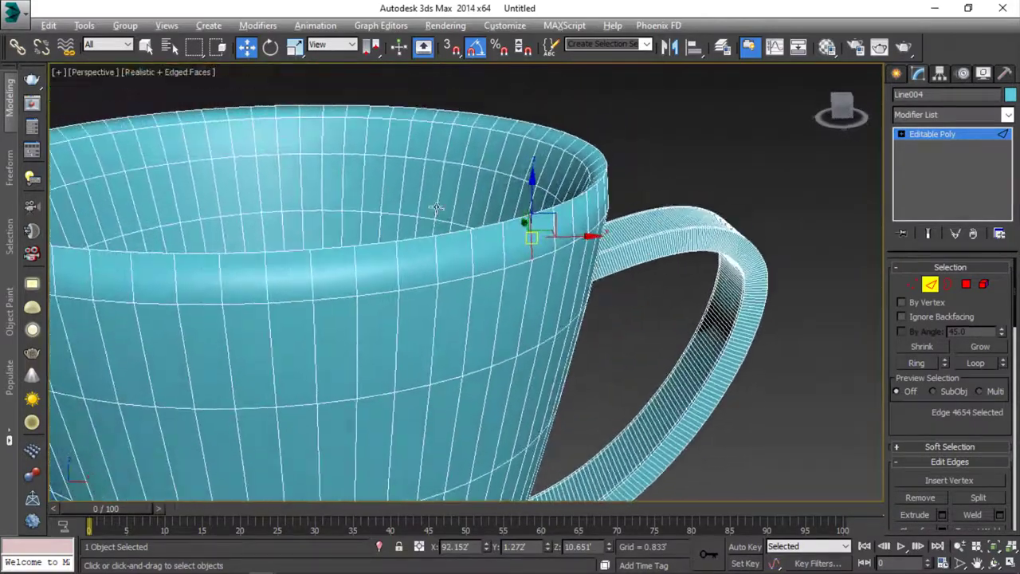
Select the rim edge loop and move it slightly down along Z
{"action": "double_click", "coordinate": [543, 208]}
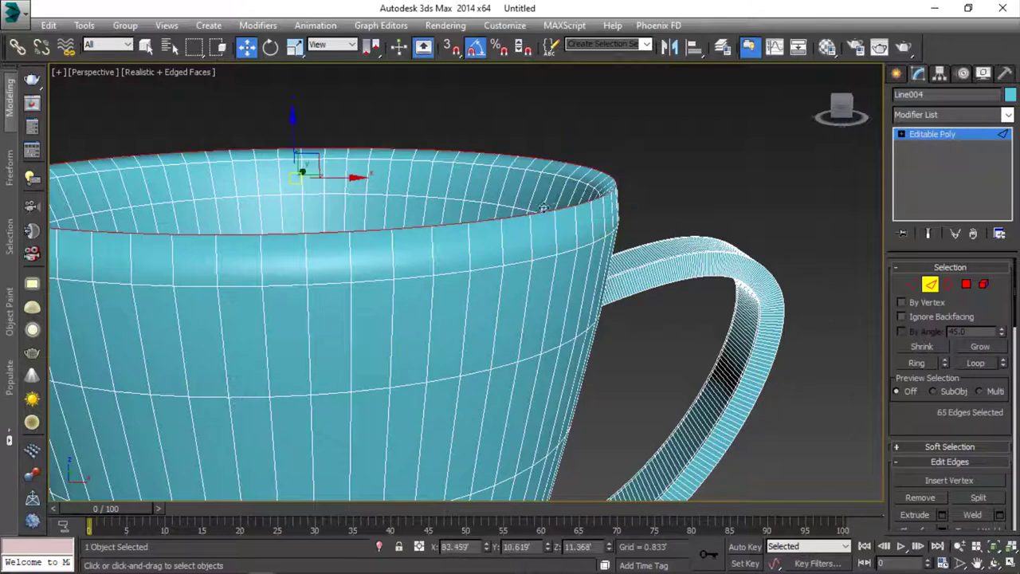
{"action": "left_click_drag", "start_coordinate": [299, 133], "coordinate": [304, 145]}
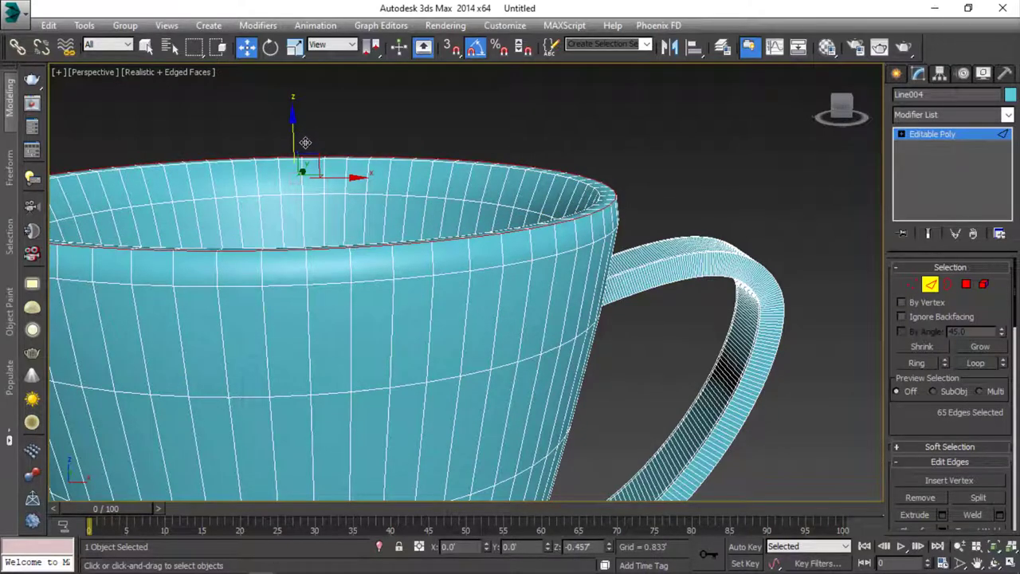
{"action": "scroll", "coordinate": [392, 191], "scroll_direction": "up", "scroll_amount": 3}
{"action": "scroll", "coordinate": [482, 263], "scroll_direction": "up", "scroll_amount": 3}
Ring-select the band's vertical edges and connect them with a new loop at slide -10
{"action": "left_click", "coordinate": [528, 321]}
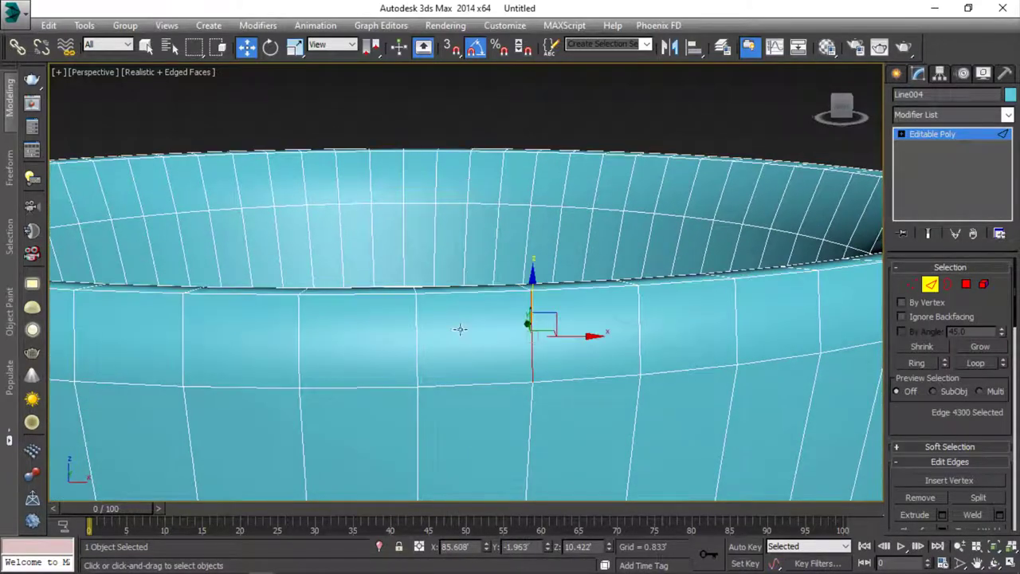
{"action": "left_click", "coordinate": [417, 327], "text": "shift"}
{"action": "right_click", "coordinate": [417, 328]}
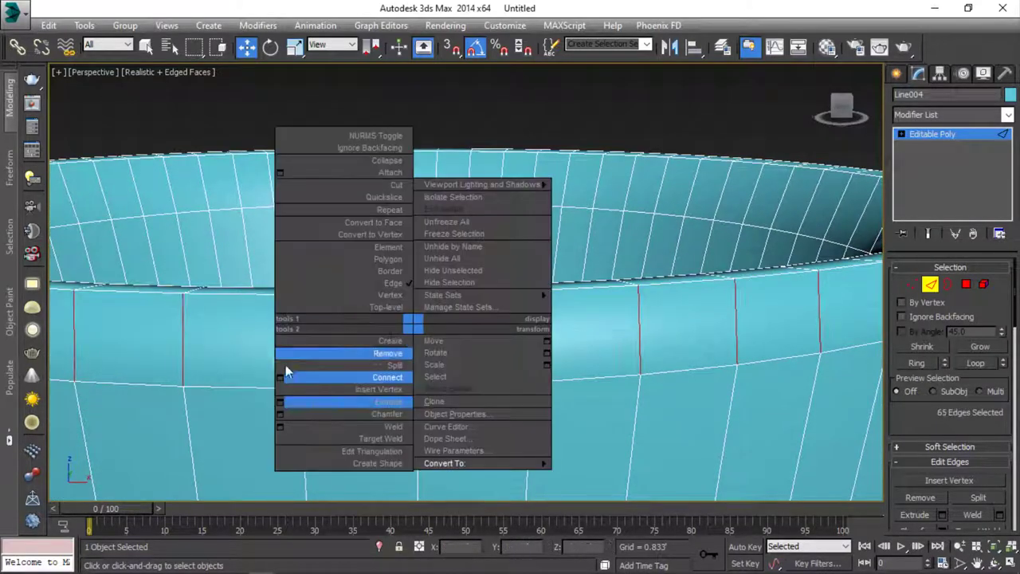
{"action": "left_click", "coordinate": [280, 374]}
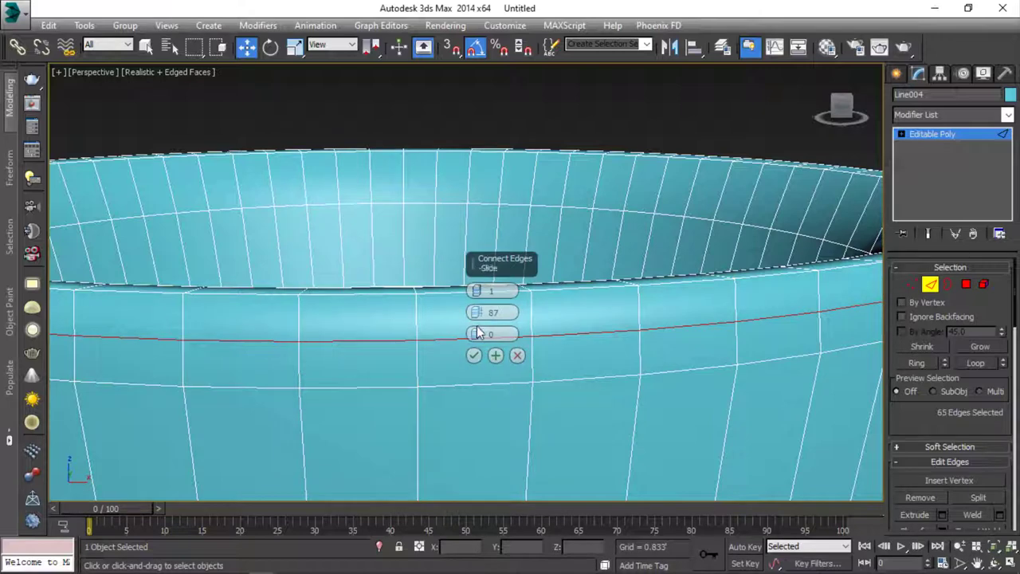
{"action": "left_click_drag", "start_coordinate": [478, 333], "coordinate": [474, 363]}
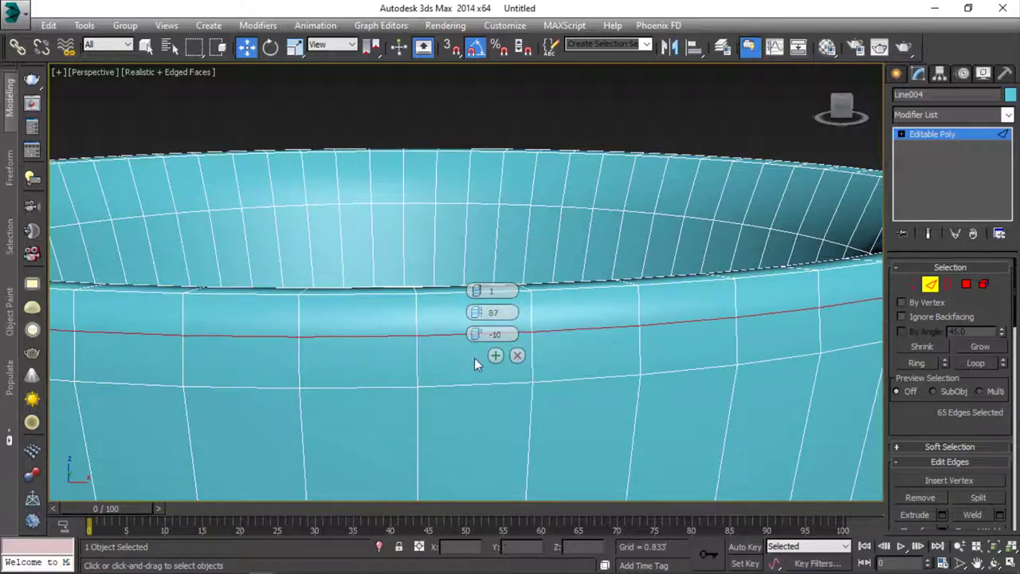
{"action": "left_click", "coordinate": [474, 358]}
{"action": "left_click", "coordinate": [966, 283]}
Select the 65-face polygon ring below the rim and extrude it with height 0.273
{"action": "left_click", "coordinate": [713, 291]}
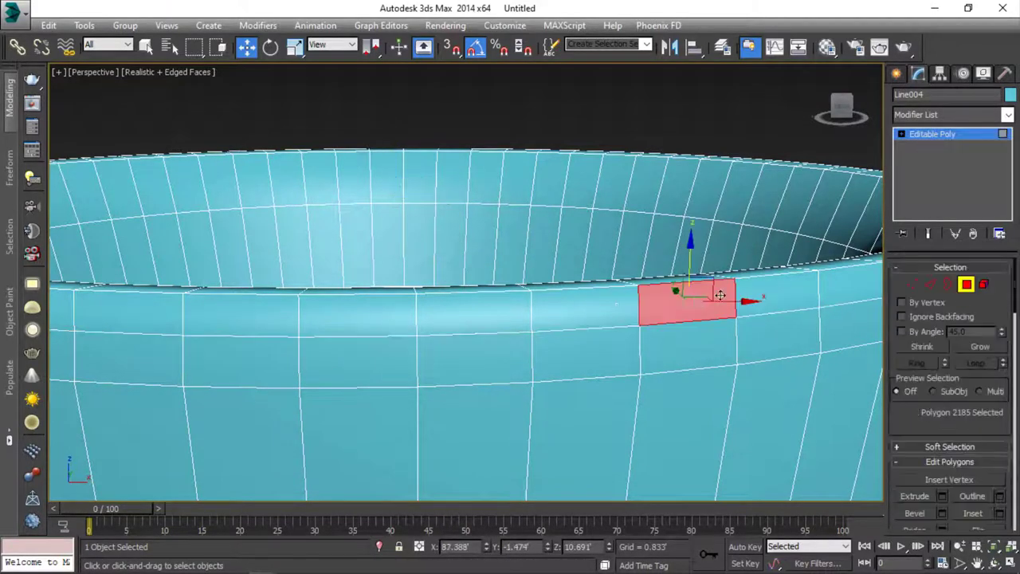
{"action": "left_click", "coordinate": [612, 309], "text": "shift"}
{"action": "scroll", "coordinate": [616, 319], "scroll_direction": "down", "scroll_amount": 5}
{"action": "scroll", "coordinate": [302, 216], "scroll_direction": "up", "scroll_amount": 3}
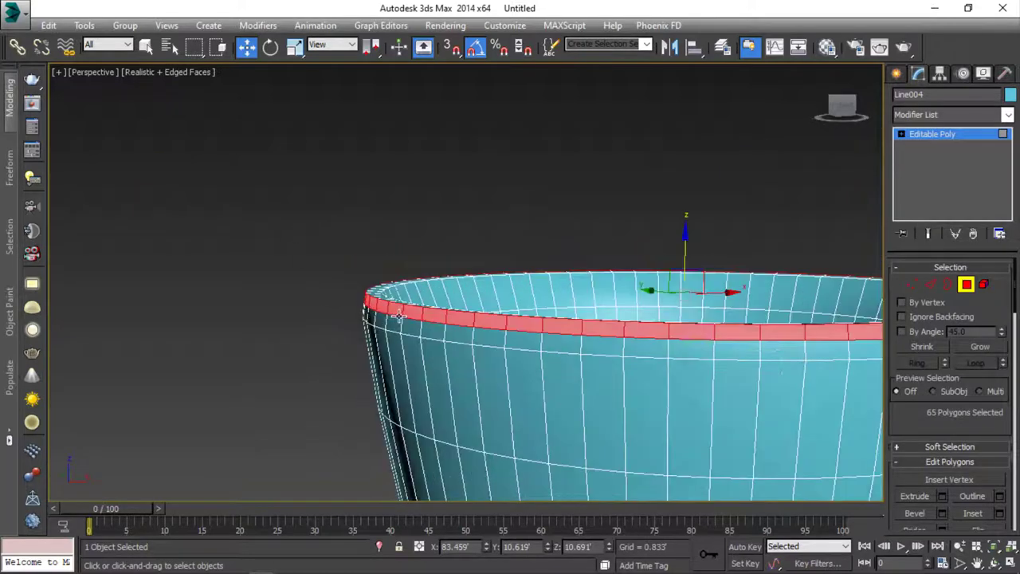
{"action": "right_click", "coordinate": [394, 312]}
{"action": "left_click", "coordinate": [263, 354]}
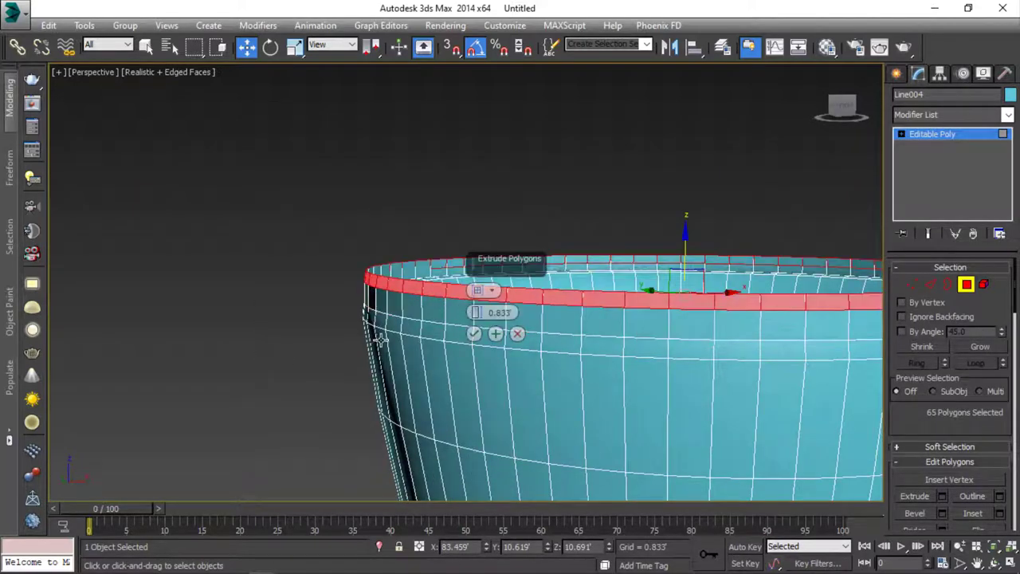
{"action": "right_click", "coordinate": [476, 313]}
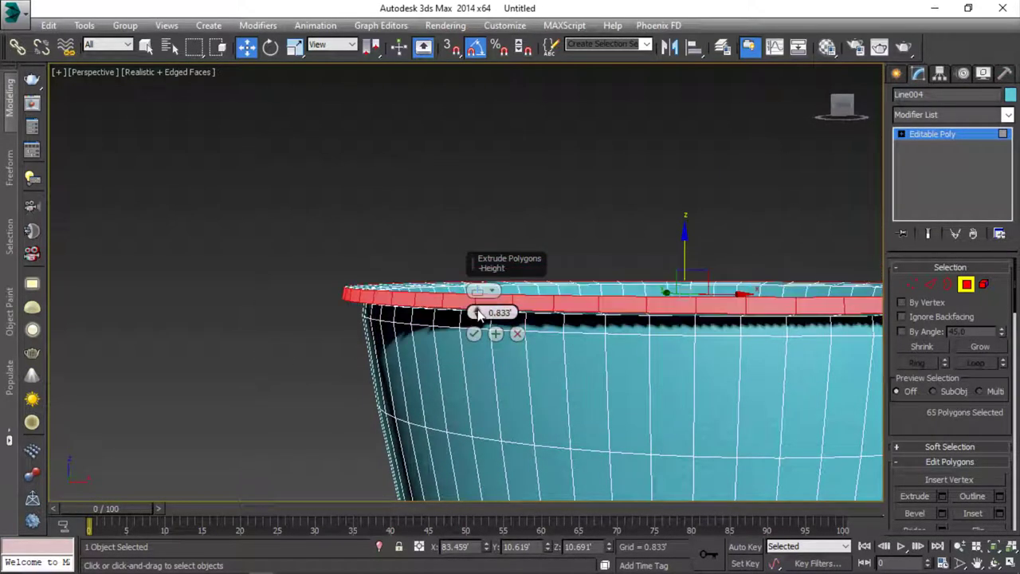
{"action": "mouse_move", "coordinate": [477, 312]}
{"action": "left_mouse_down"}
{"action": "mouse_move", "coordinate": [476, 291]}
{"action": "mouse_move", "coordinate": [475, 301]}
{"action": "left_mouse_up"}
{"action": "left_click", "coordinate": [475, 333]}
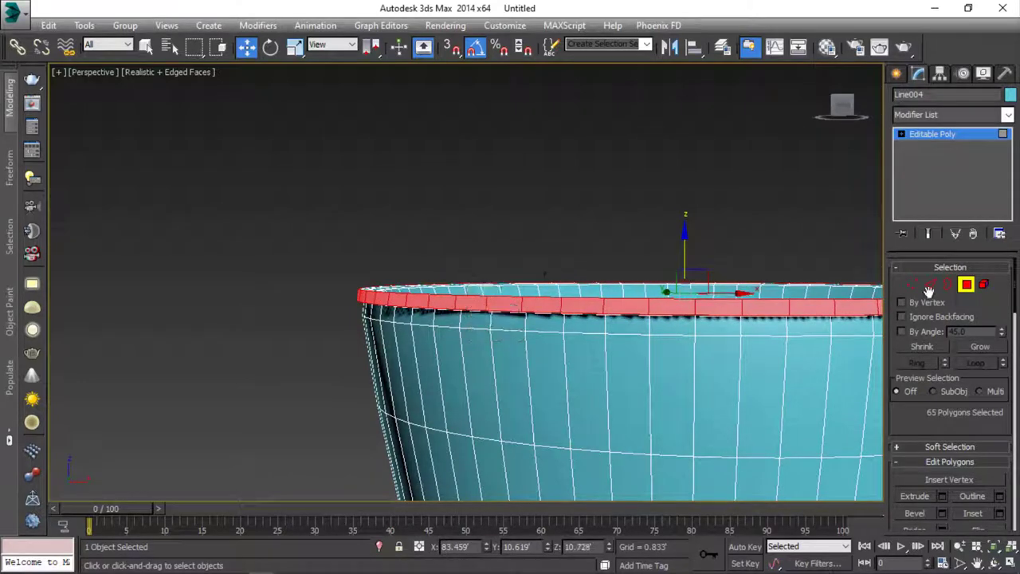
{"action": "left_click", "coordinate": [958, 288]}
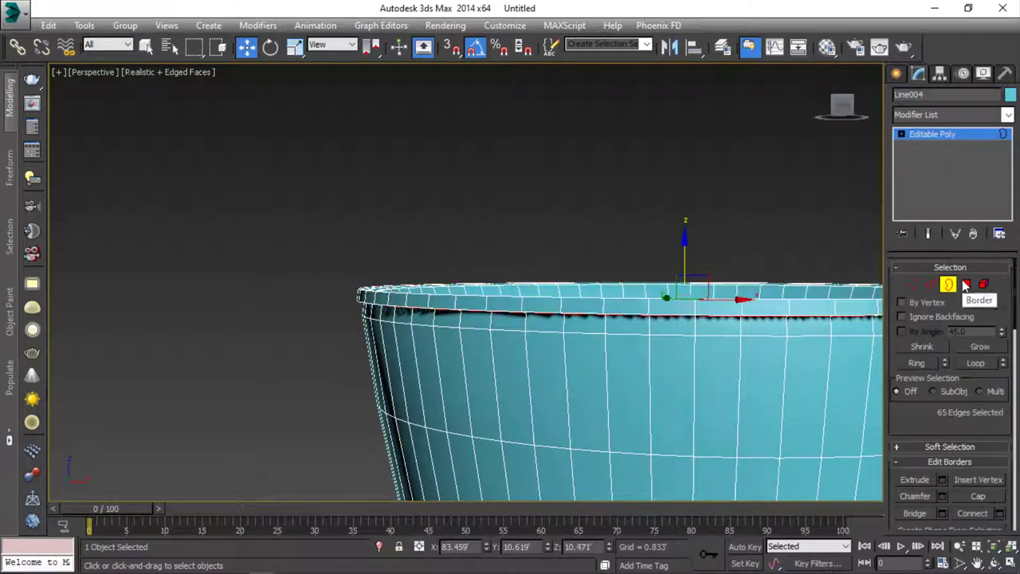
Add TurboSmooth to the combined mug and handle, then deselect it to view the smooth shading
{"action": "left_click", "coordinate": [938, 114]}
{"action": "scroll", "coordinate": [944, 207], "scroll_direction": "down", "scroll_amount": 10}
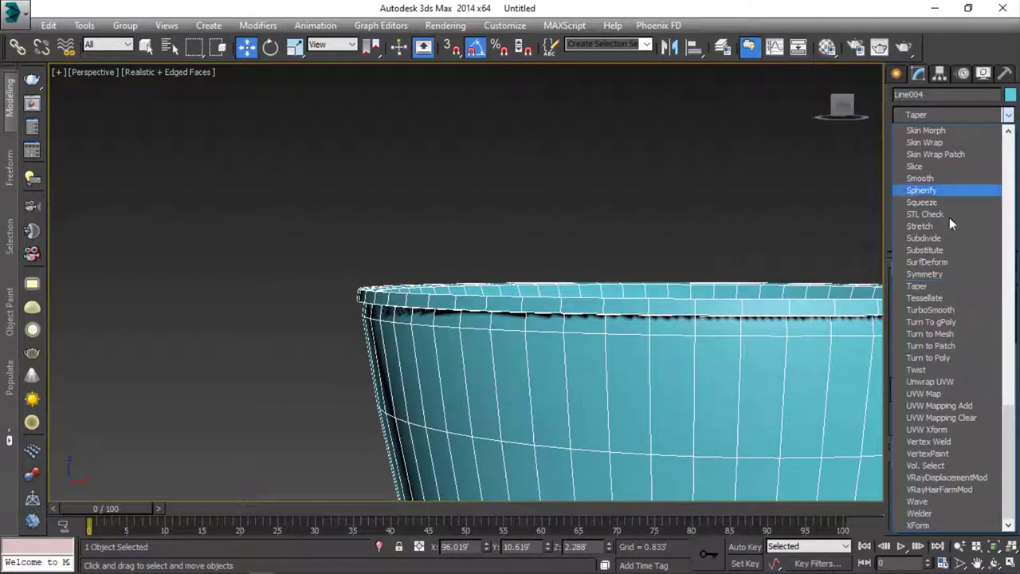
{"action": "left_click", "coordinate": [928, 306]}
{"action": "key", "text": "z"}
{"action": "left_click", "coordinate": [541, 198]}
{"action": "middle_click_drag", "start_coordinate": [540, 198], "coordinate": [541, 255], "text": "alt"}
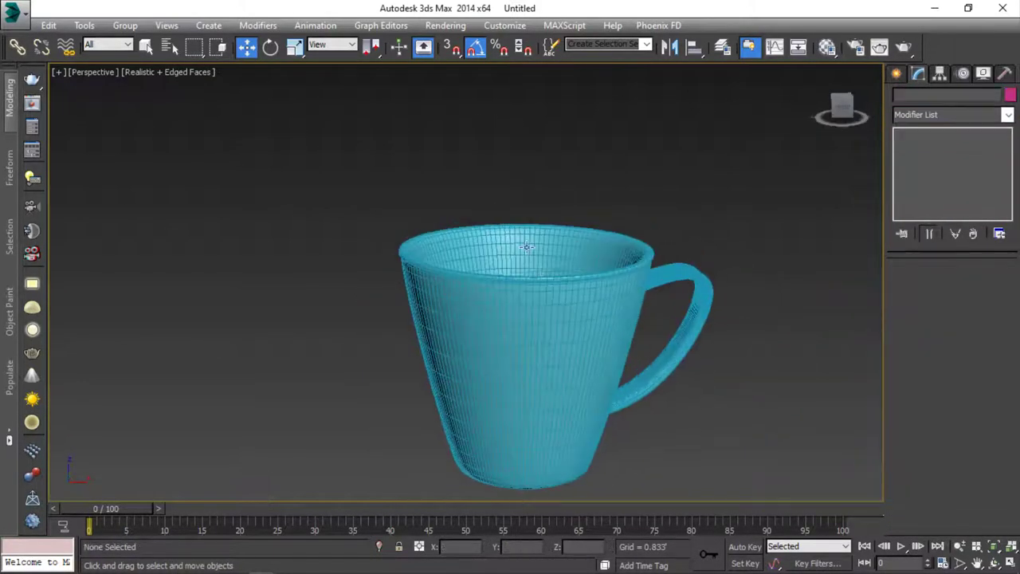
{"action": "left_click", "coordinate": [541, 270]}
{"action": "left_click", "coordinate": [554, 199]}
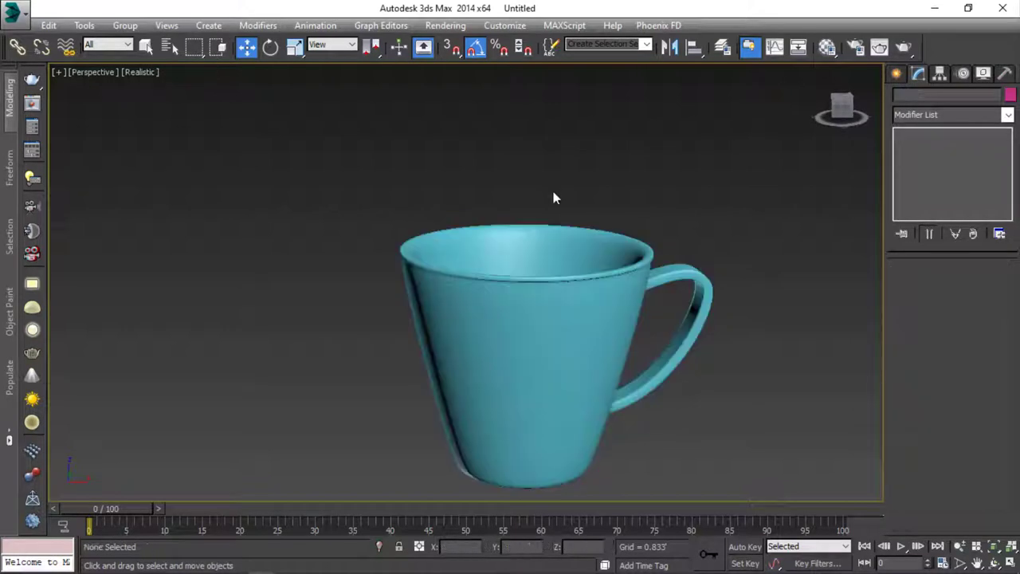
{"action": "mouse_move", "coordinate": [557, 237]}
{"action": "middle_mouse_down", "text": "alt"}
{"action": "mouse_move", "coordinate": [478, 230]}
{"action": "mouse_move", "coordinate": [485, 257]}
{"action": "mouse_move", "coordinate": [640, 271]}
{"action": "mouse_move", "coordinate": [366, 254]}
{"action": "mouse_move", "coordinate": [478, 264]}
{"action": "mouse_move", "coordinate": [524, 285]}
{"action": "mouse_move", "coordinate": [551, 338]}
{"action": "mouse_move", "coordinate": [562, 233]}
{"action": "middle_mouse_up", "text": "alt"}
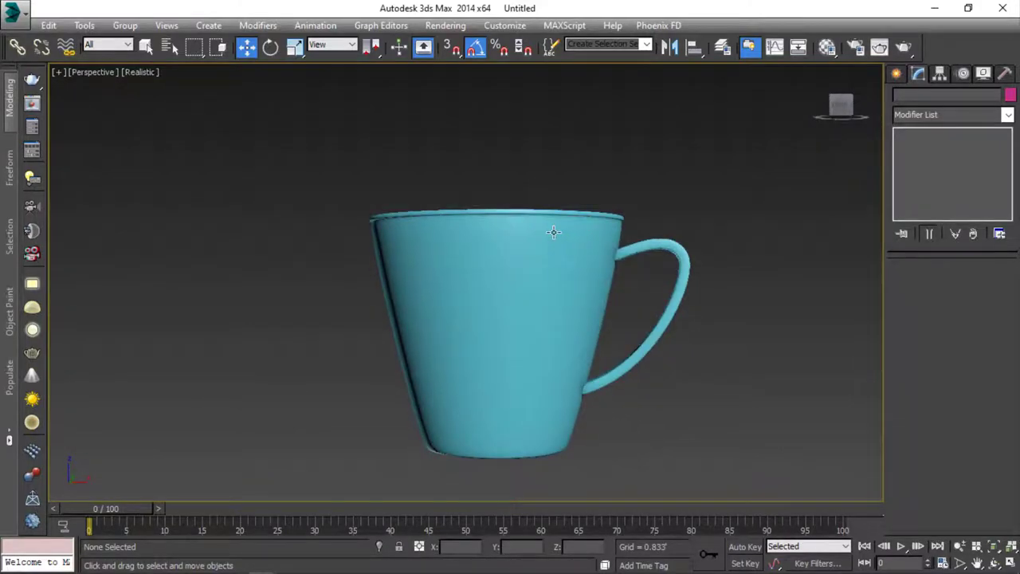
Switch to Front view, centre the mug, and undo a trial thick line drawn below it
{"action": "key", "text": "f"}
{"action": "scroll", "coordinate": [519, 237], "scroll_direction": "down", "scroll_amount": 3}
{"action": "scroll", "coordinate": [558, 279], "scroll_direction": "down", "scroll_amount": 2}
{"action": "scroll", "coordinate": [693, 313], "scroll_direction": "up", "scroll_amount": 5}
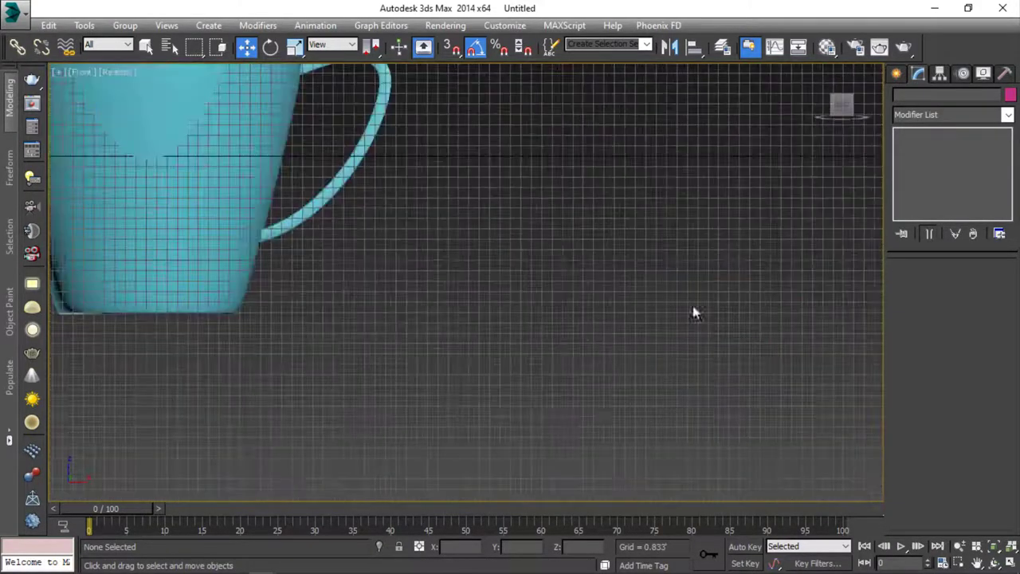
{"action": "scroll", "coordinate": [694, 313], "scroll_direction": "down", "scroll_amount": 3}
{"action": "middle_click_drag", "start_coordinate": [674, 316], "coordinate": [926, 154]}
{"action": "left_click", "coordinate": [895, 74]}
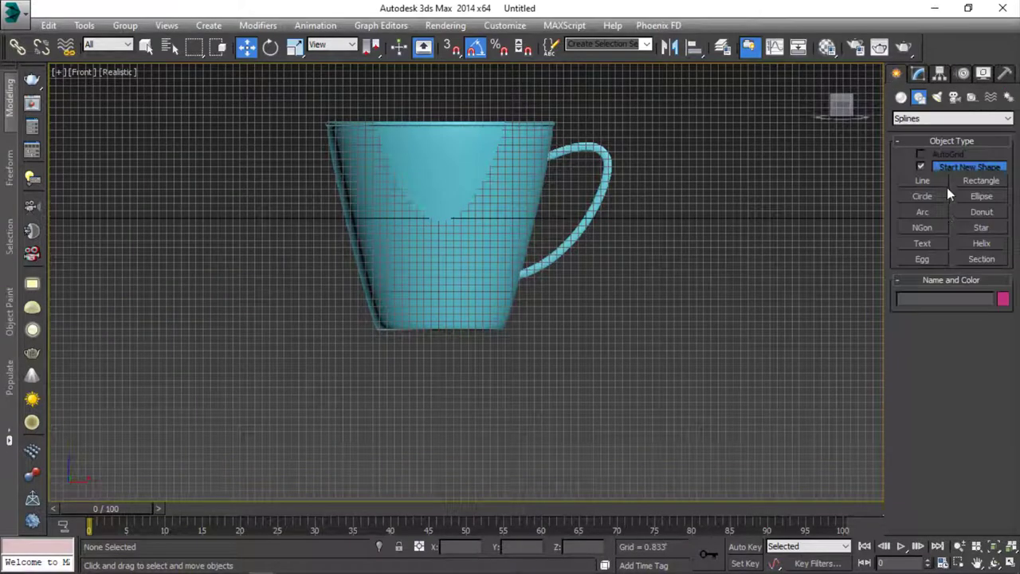
{"action": "left_click", "coordinate": [923, 181]}
{"action": "scroll", "coordinate": [445, 353], "scroll_direction": "up", "scroll_amount": 3}
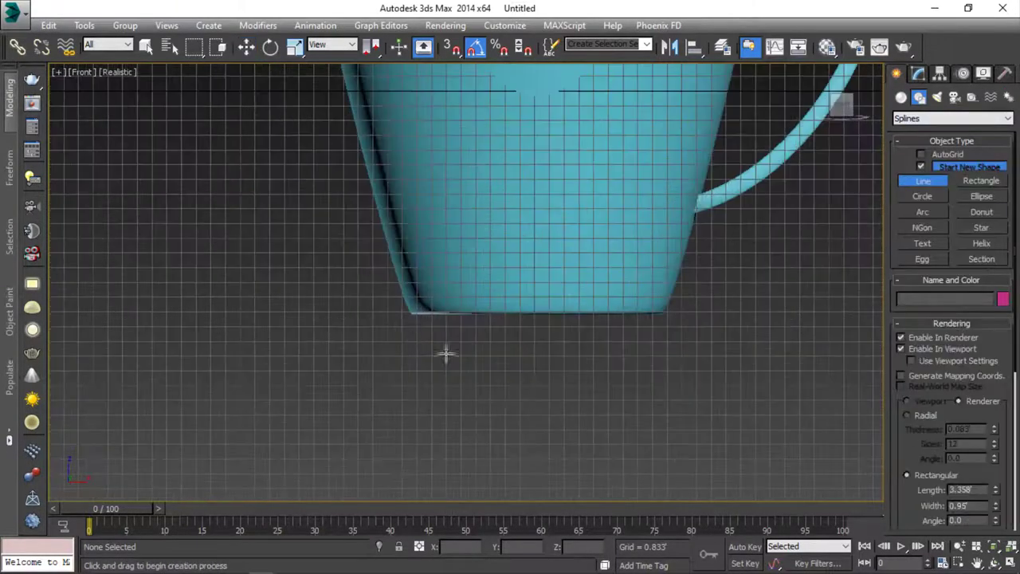
{"action": "left_click", "coordinate": [545, 326]}
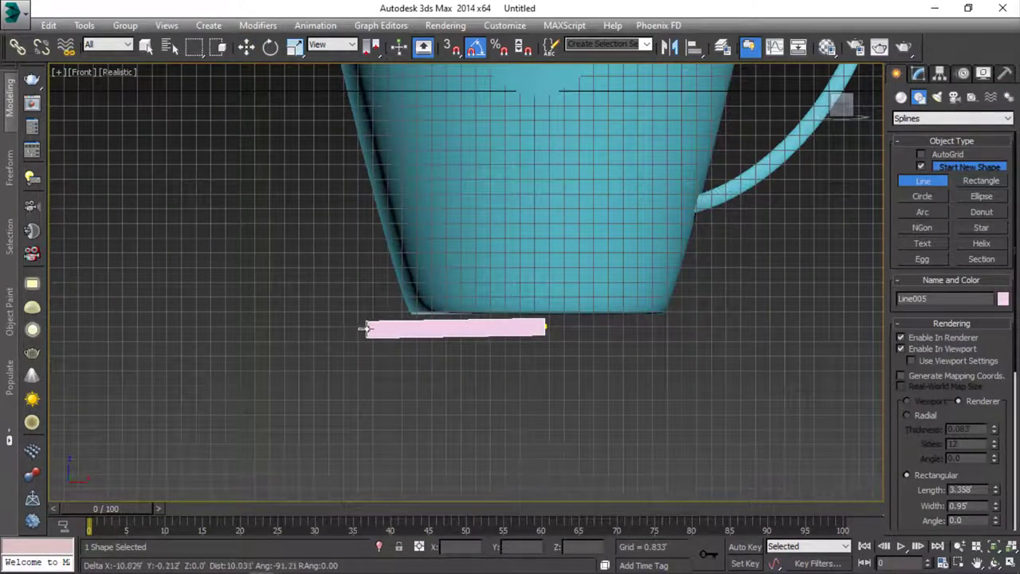
{"action": "left_click", "coordinate": [715, 286]}
{"action": "right_click", "coordinate": [779, 269]}
{"action": "key", "text": "ctrl+z"}
Restart the Line tool with viewport rendering off so lines draw as thin splines
{"action": "left_click", "coordinate": [918, 73]}
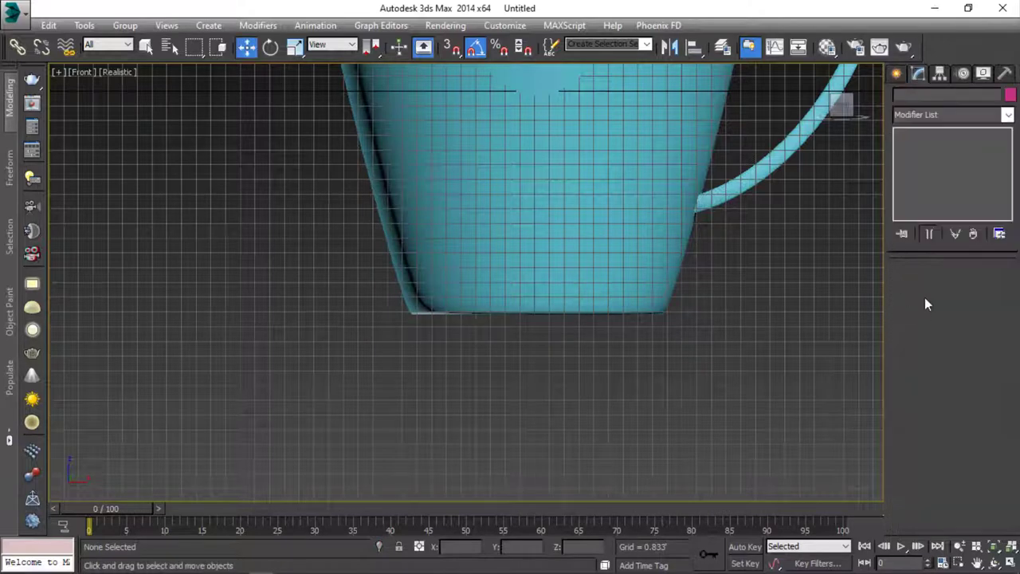
{"action": "left_click", "coordinate": [895, 72]}
{"action": "left_click", "coordinate": [922, 182]}
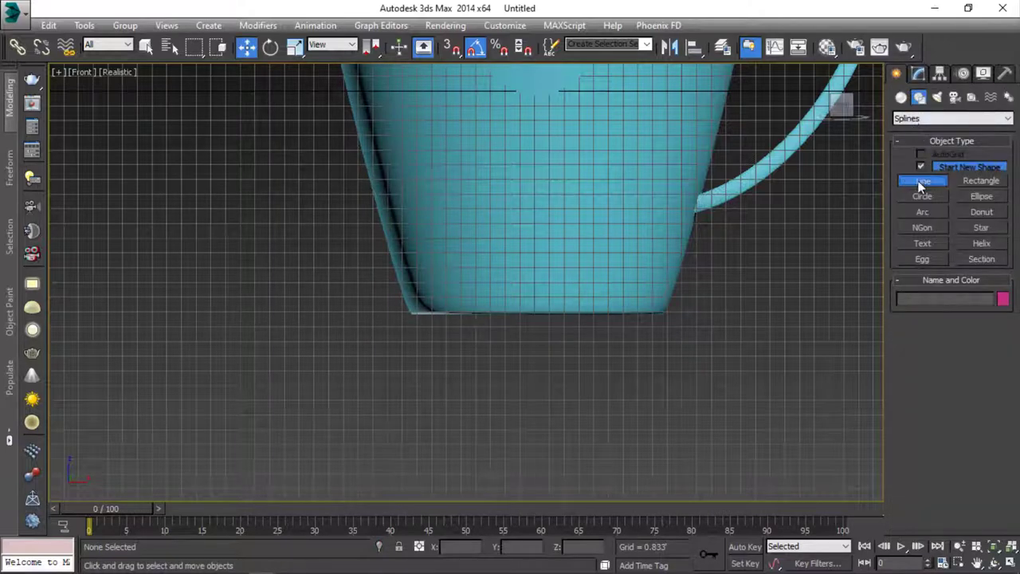
{"action": "left_click", "coordinate": [901, 349]}
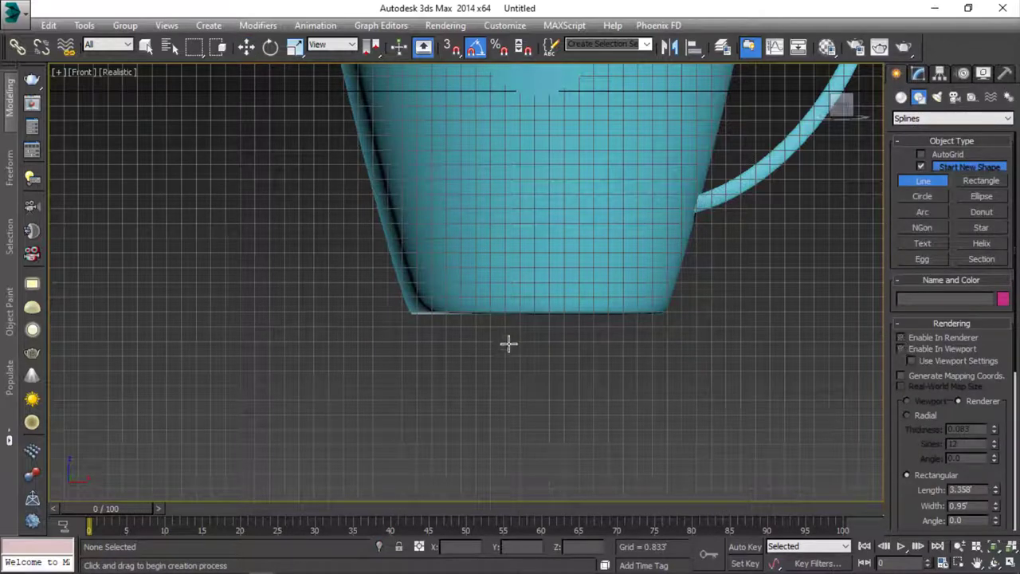
Draw the saucer profile points: base, left rise, angled rim, thickness and stepped base
{"action": "left_click", "coordinate": [548, 325]}
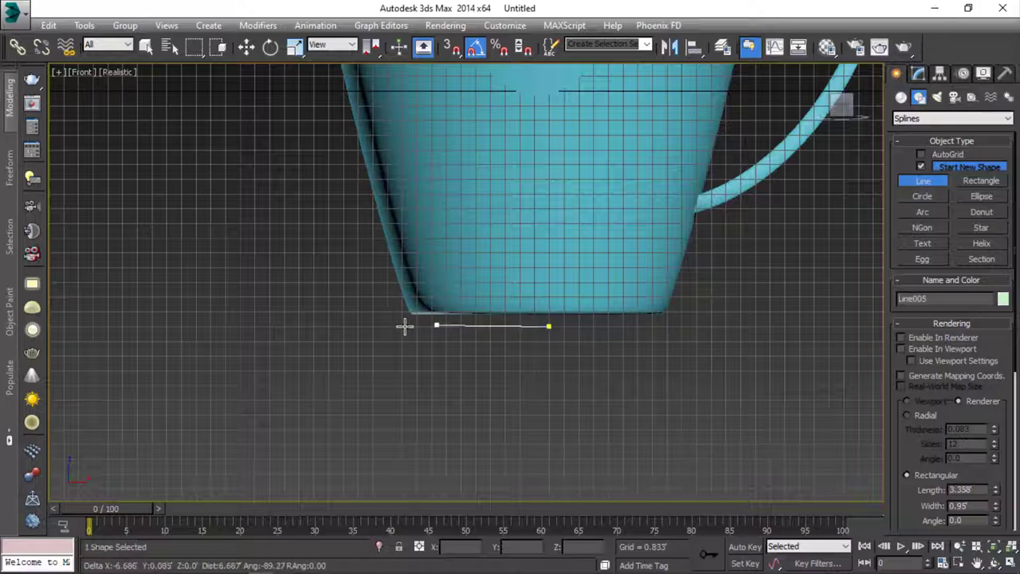
{"action": "left_click", "coordinate": [343, 326]}
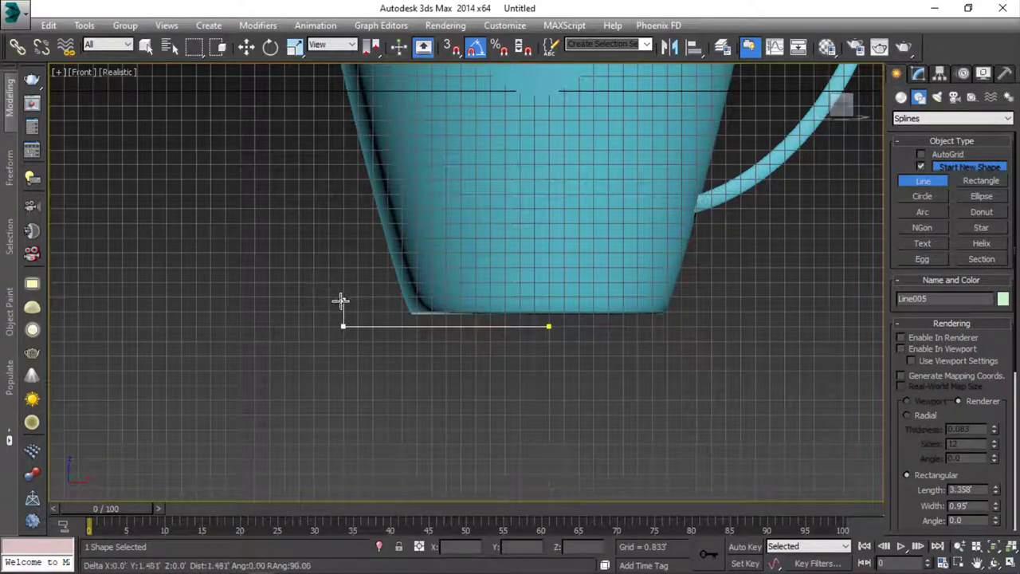
{"action": "left_click", "coordinate": [341, 302]}
{"action": "middle_click_drag", "start_coordinate": [337, 298], "coordinate": [537, 346]}
{"action": "scroll", "coordinate": [430, 331], "scroll_direction": "down", "scroll_amount": 3}
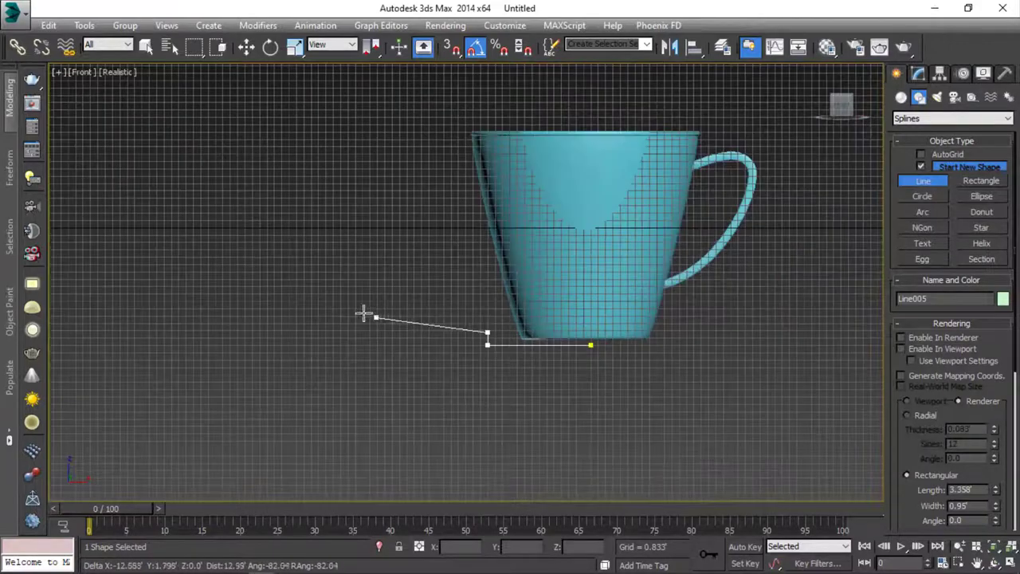
{"action": "left_click", "coordinate": [349, 309]}
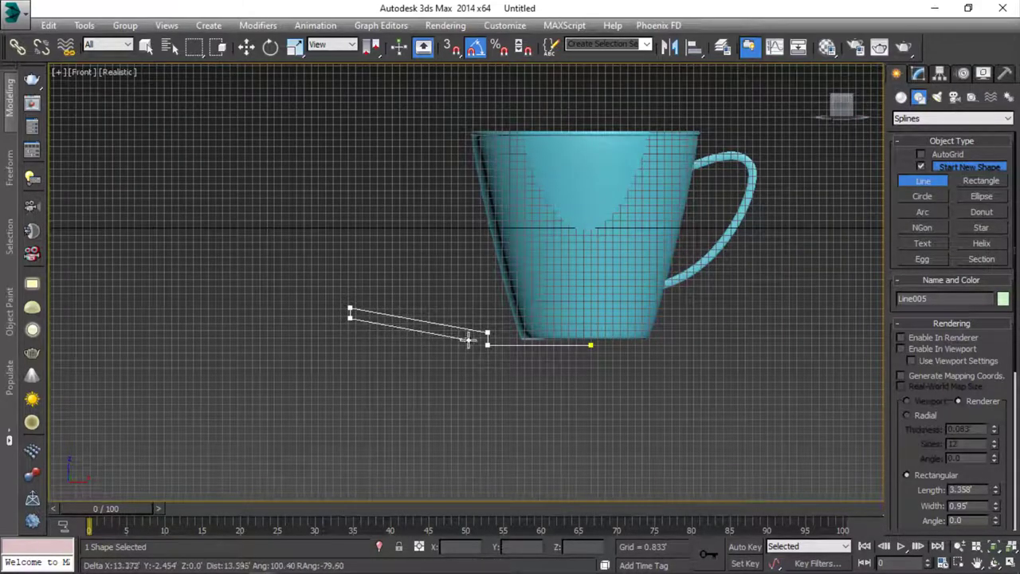
{"action": "left_click", "coordinate": [477, 338]}
{"action": "scroll", "coordinate": [478, 350], "scroll_direction": "up", "scroll_amount": 2}
{"action": "scroll", "coordinate": [478, 353], "scroll_direction": "up", "scroll_amount": 2}
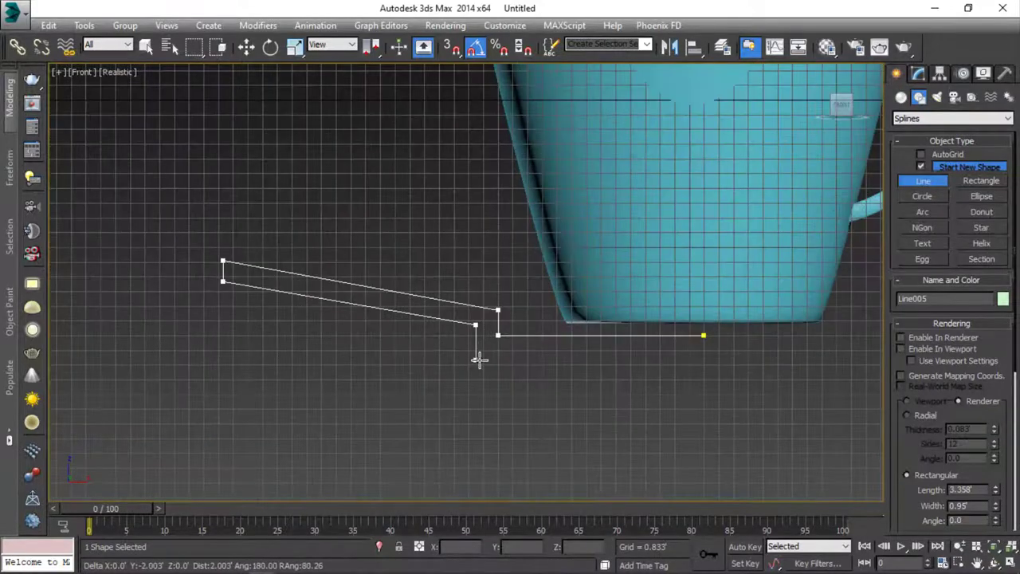
{"action": "left_click", "coordinate": [497, 360]}
{"action": "left_click", "coordinate": [497, 348]}
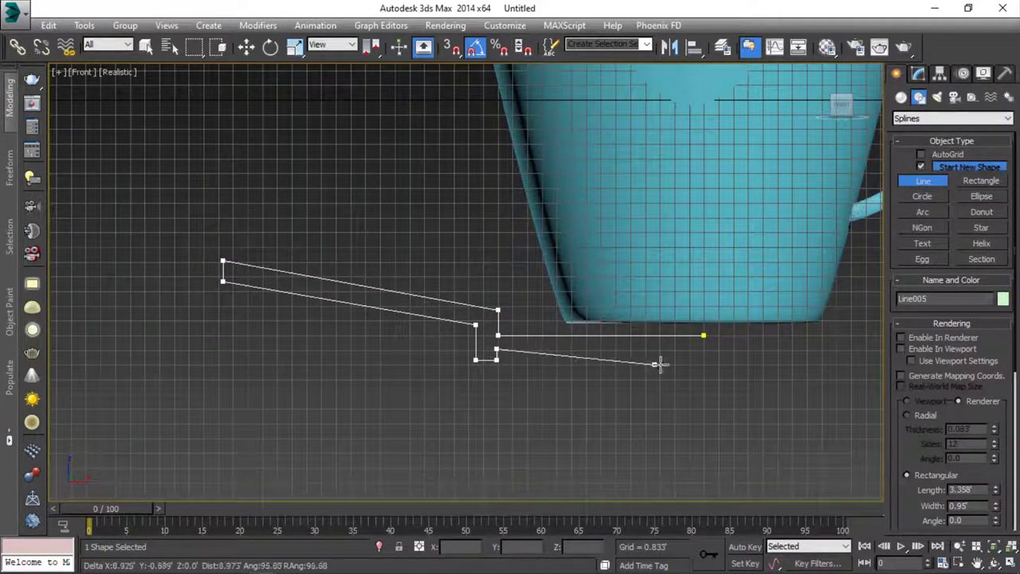
{"action": "left_click", "coordinate": [704, 348]}
Finish the profile line, enter Vertex mode and select its right-end vertex
{"action": "right_click", "coordinate": [704, 348]}
{"action": "left_click", "coordinate": [918, 74]}
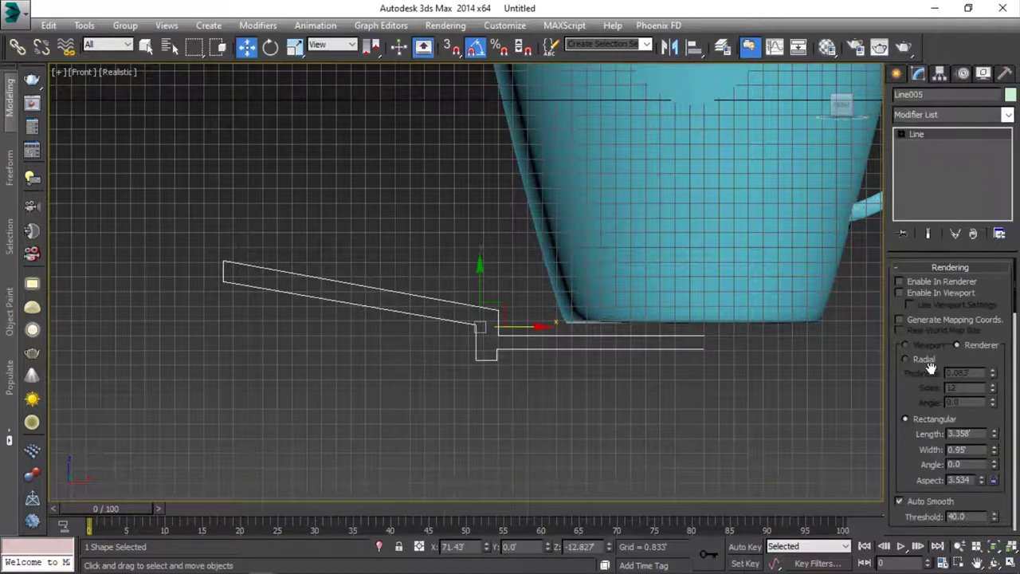
{"action": "left_click", "coordinate": [902, 267]}
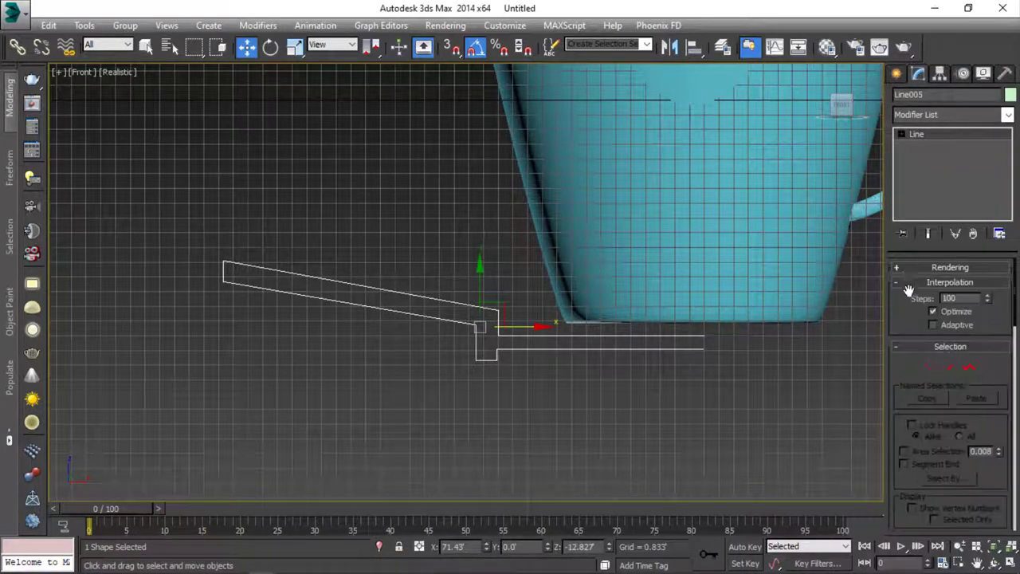
{"action": "left_click", "coordinate": [931, 367]}
{"action": "scroll", "coordinate": [725, 349], "scroll_direction": "up", "scroll_amount": 3}
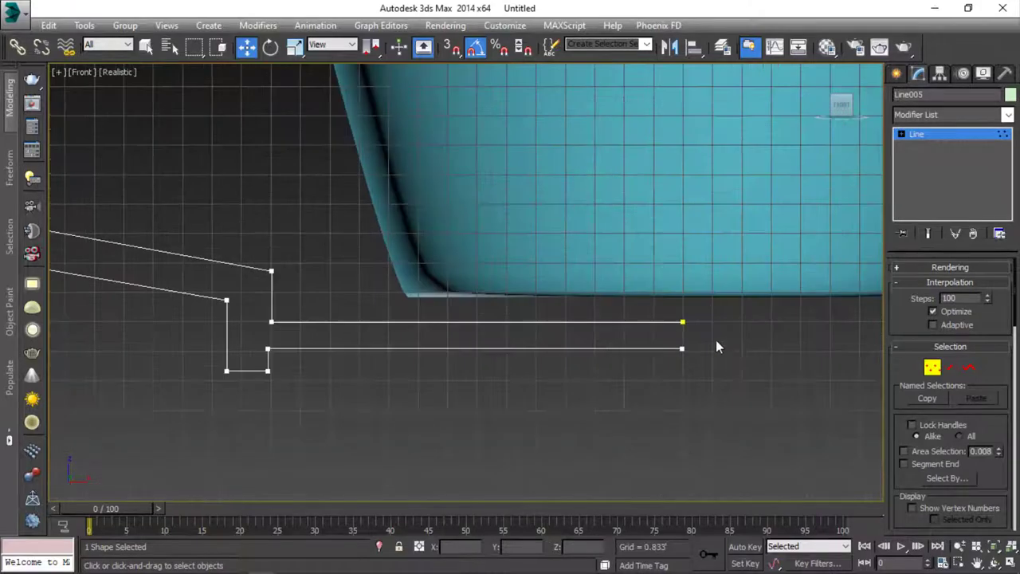
{"action": "left_click", "coordinate": [682, 348]}
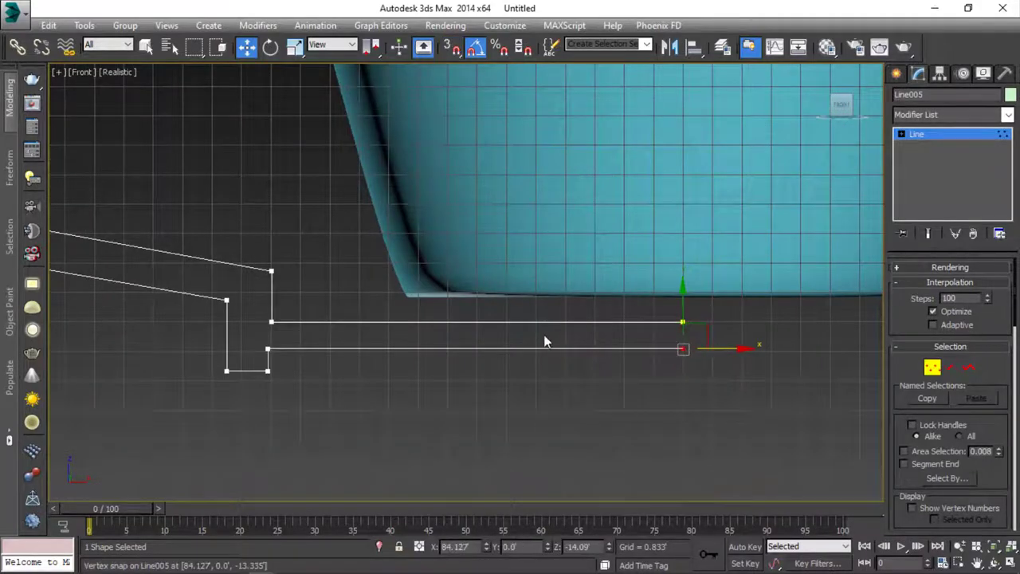
Fillet the selected corners at the far left and at the saucer's foot
{"action": "scroll", "coordinate": [558, 327], "scroll_direction": "down", "scroll_amount": 3}
{"action": "left_click_drag", "start_coordinate": [551, 303], "coordinate": [527, 354]}
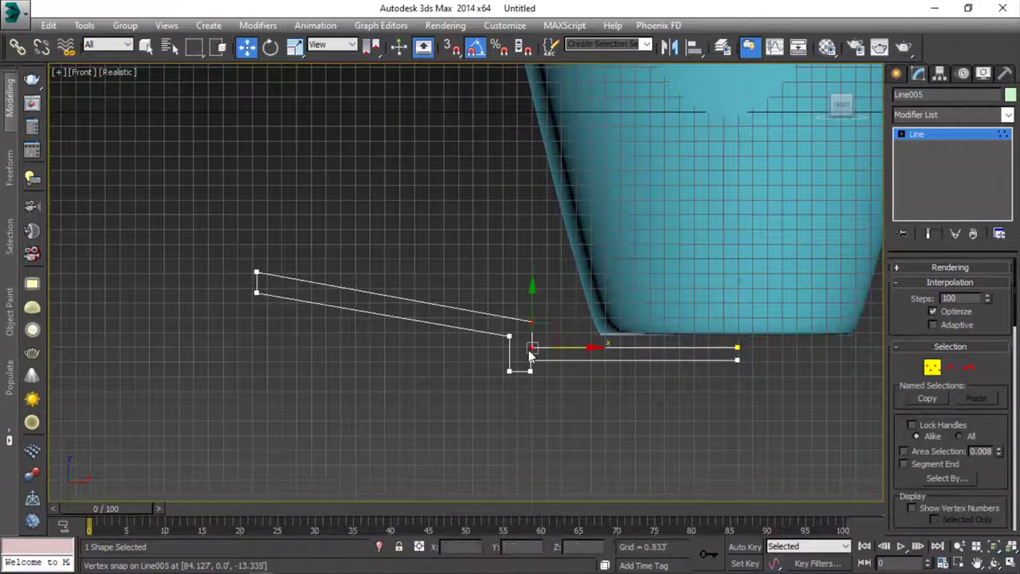
{"action": "scroll", "coordinate": [912, 408], "scroll_direction": "down", "scroll_amount": 5}
{"action": "scroll", "coordinate": [913, 408], "scroll_direction": "down", "scroll_amount": 3}
{"action": "scroll", "coordinate": [996, 469], "scroll_direction": "down", "scroll_amount": 2}
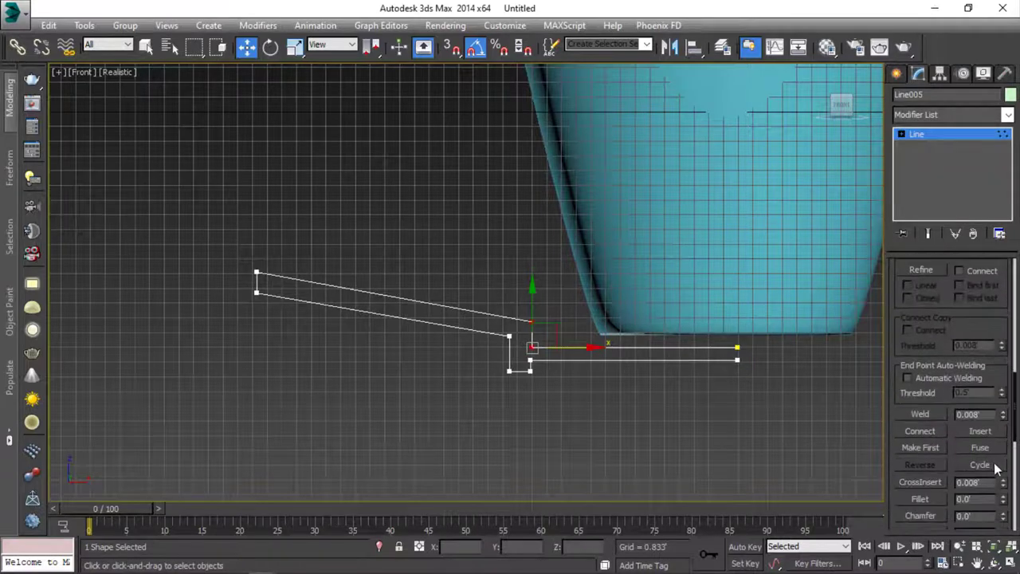
{"action": "left_click_drag", "start_coordinate": [1004, 500], "coordinate": [1004, 494]}
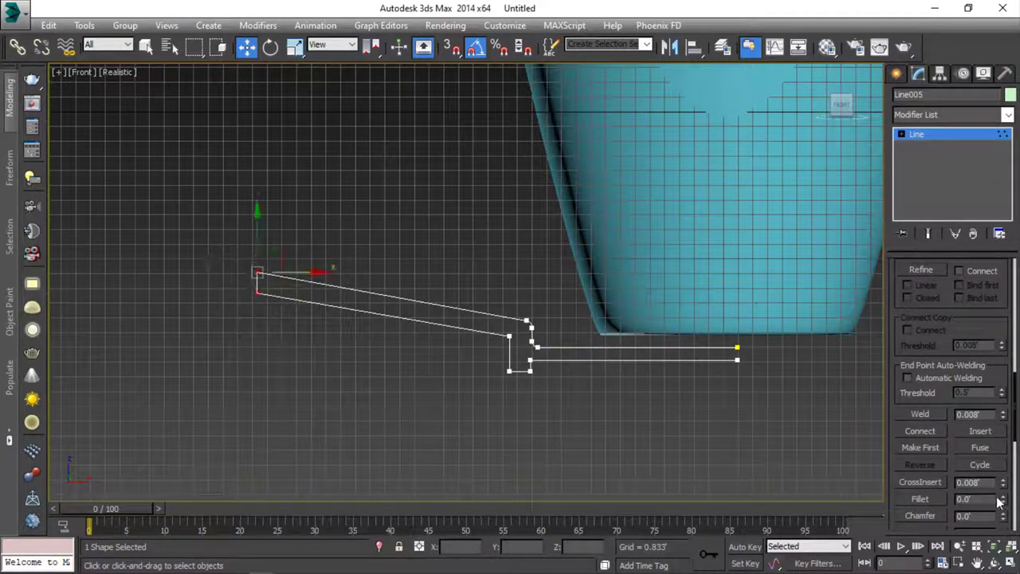
{"action": "left_click_drag", "start_coordinate": [1004, 502], "coordinate": [1004, 490]}
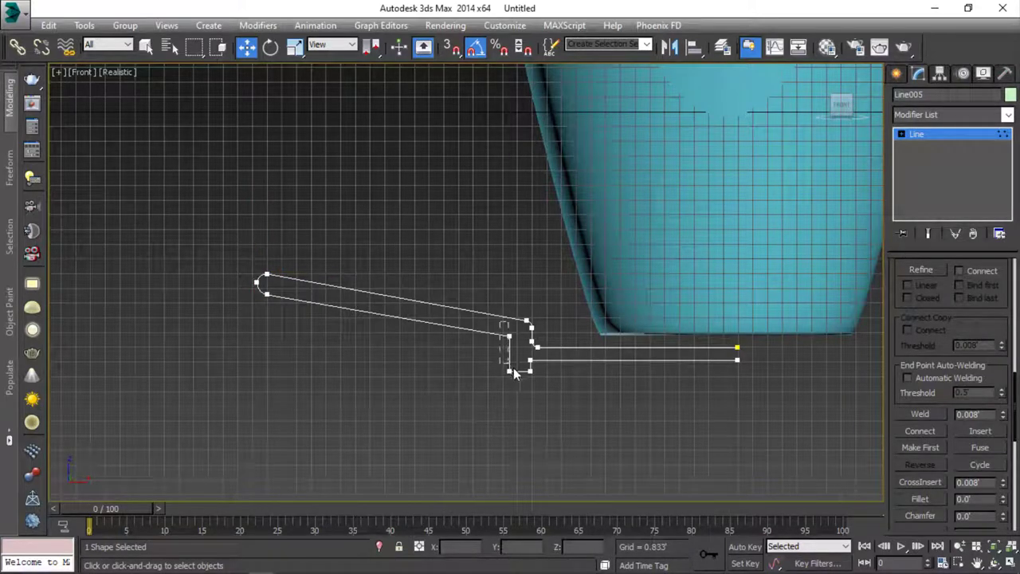
{"action": "scroll", "coordinate": [512, 388], "scroll_direction": "up", "scroll_amount": 2}
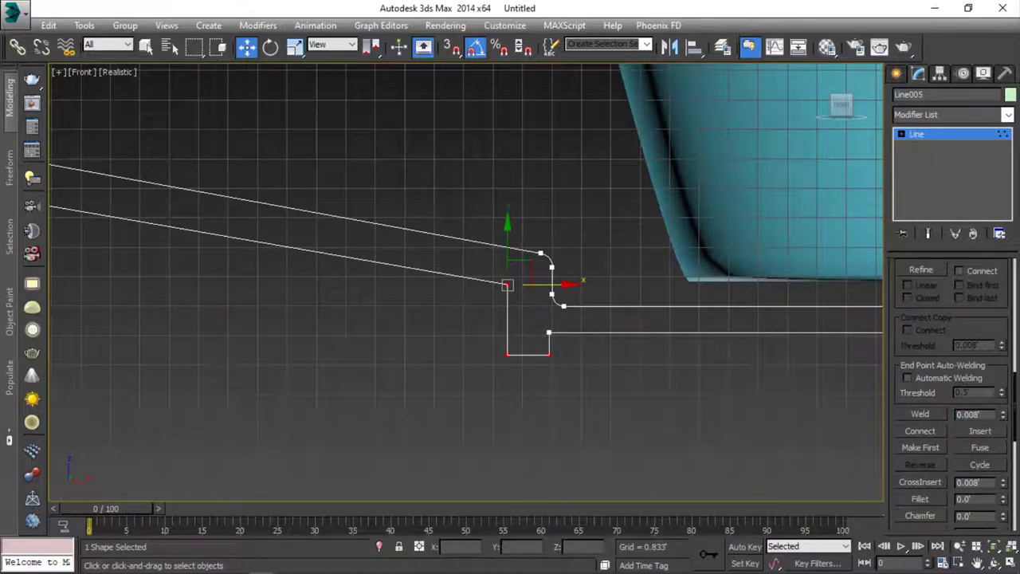
{"action": "left_click_drag", "start_coordinate": [1002, 494], "coordinate": [1003, 495]}
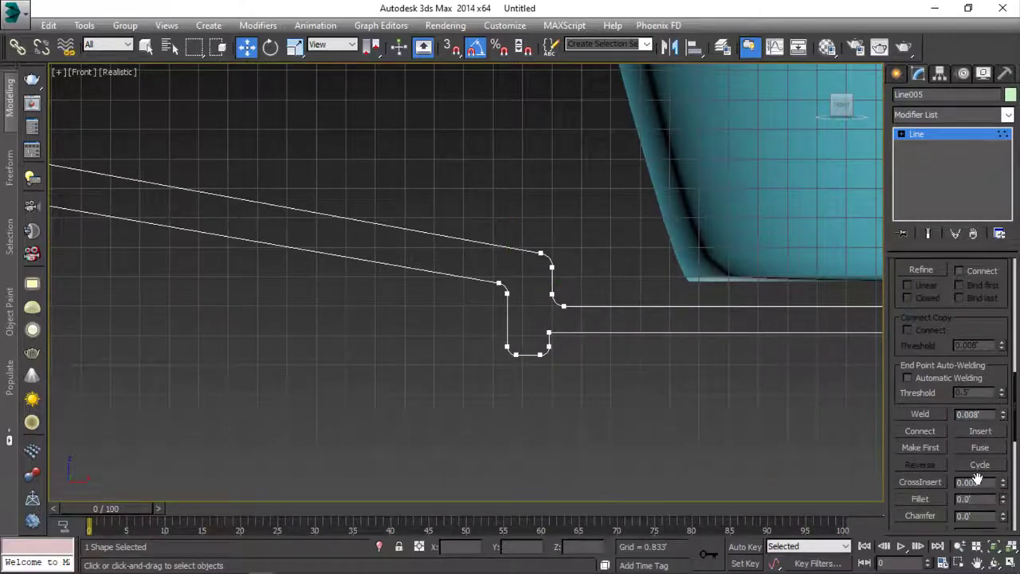
Fillet the inner corner vertex near the foot into a smooth curve
{"action": "left_click", "coordinate": [548, 333]}
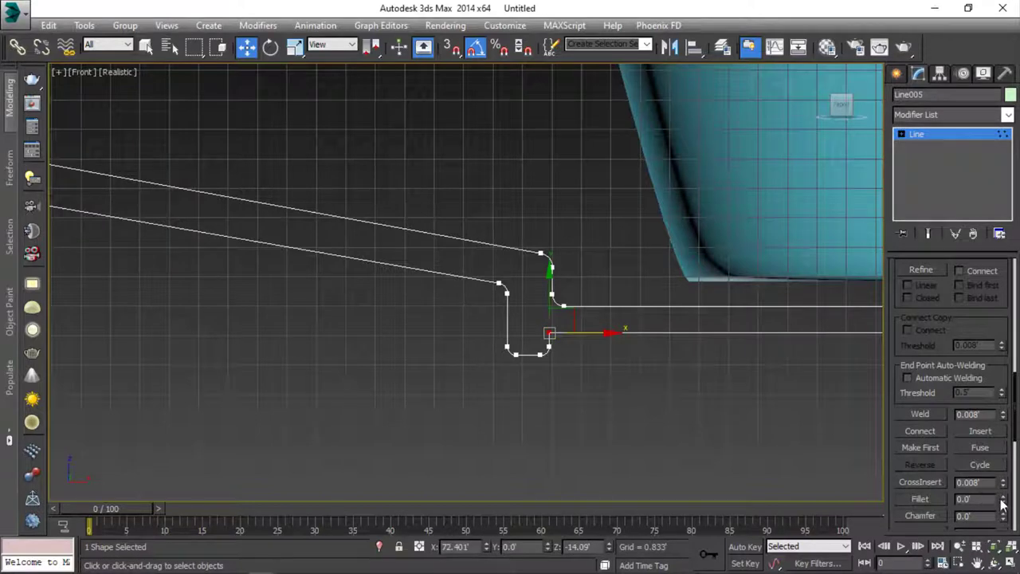
{"action": "left_click_drag", "start_coordinate": [1003, 505], "coordinate": [1002, 496]}
{"action": "scroll", "coordinate": [988, 470], "scroll_direction": "up", "scroll_amount": 3}
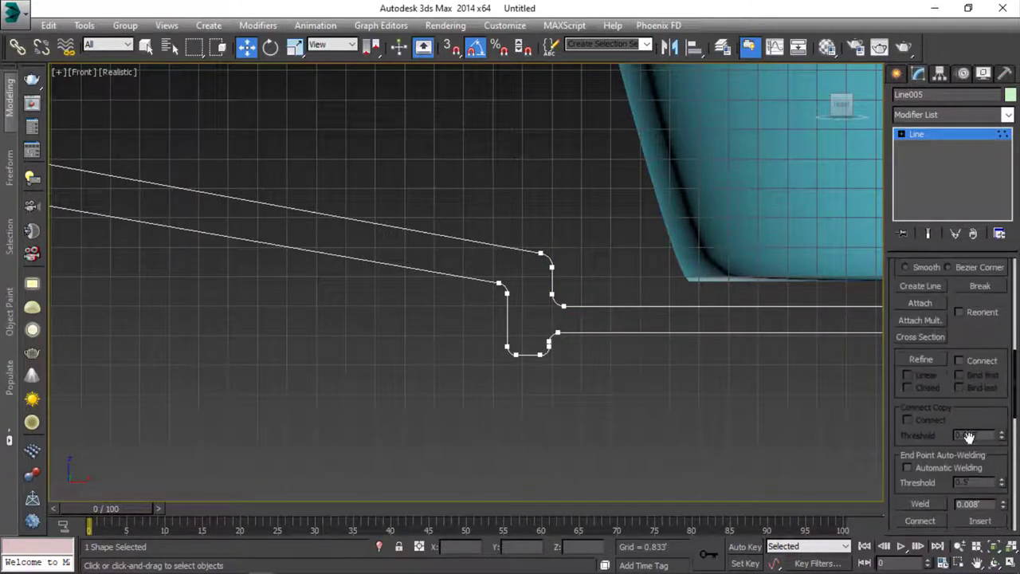
{"action": "scroll", "coordinate": [968, 430], "scroll_direction": "up", "scroll_amount": 3}
{"action": "scroll", "coordinate": [952, 382], "scroll_direction": "up", "scroll_amount": 3}
{"action": "scroll", "coordinate": [936, 350], "scroll_direction": "up", "scroll_amount": 3}
Leave Vertex mode and apply a Lathe modifier to Line005
{"action": "left_click", "coordinate": [931, 342]}
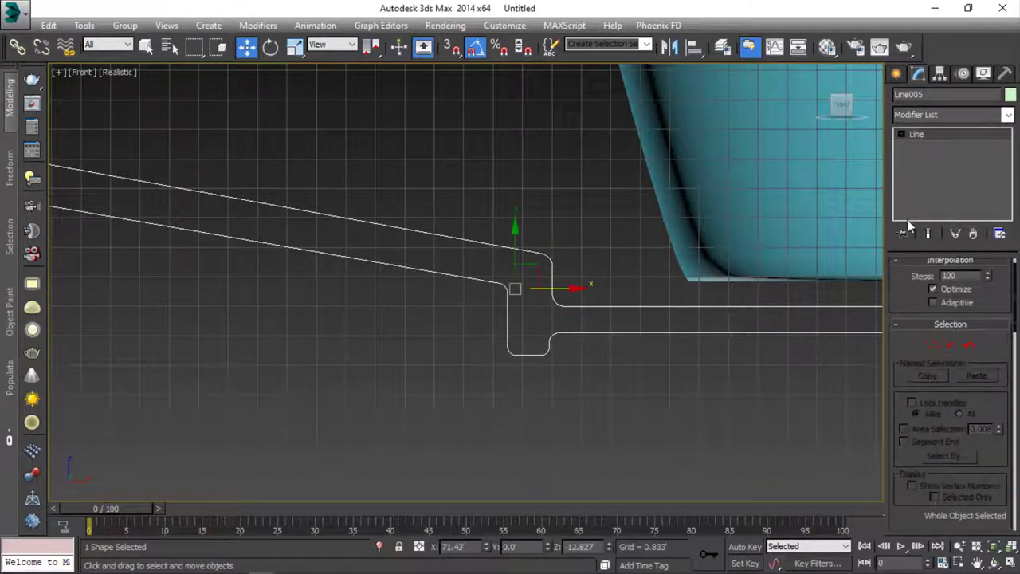
{"action": "left_click", "coordinate": [926, 115]}
{"action": "scroll", "coordinate": [926, 112], "scroll_direction": "down", "scroll_amount": 5}
{"action": "scroll", "coordinate": [926, 111], "scroll_direction": "down", "scroll_amount": 5}
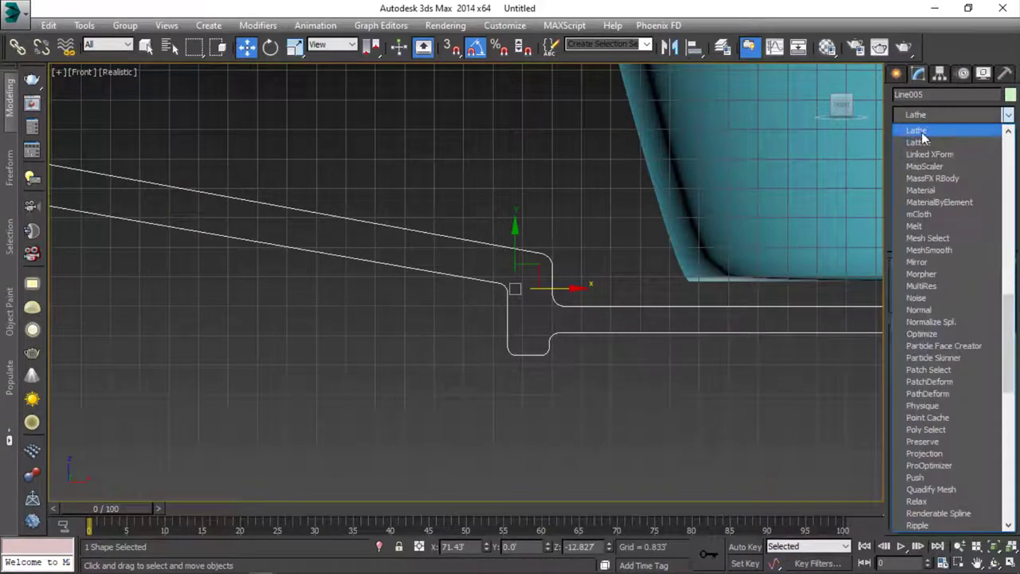
{"action": "left_click", "coordinate": [923, 134]}
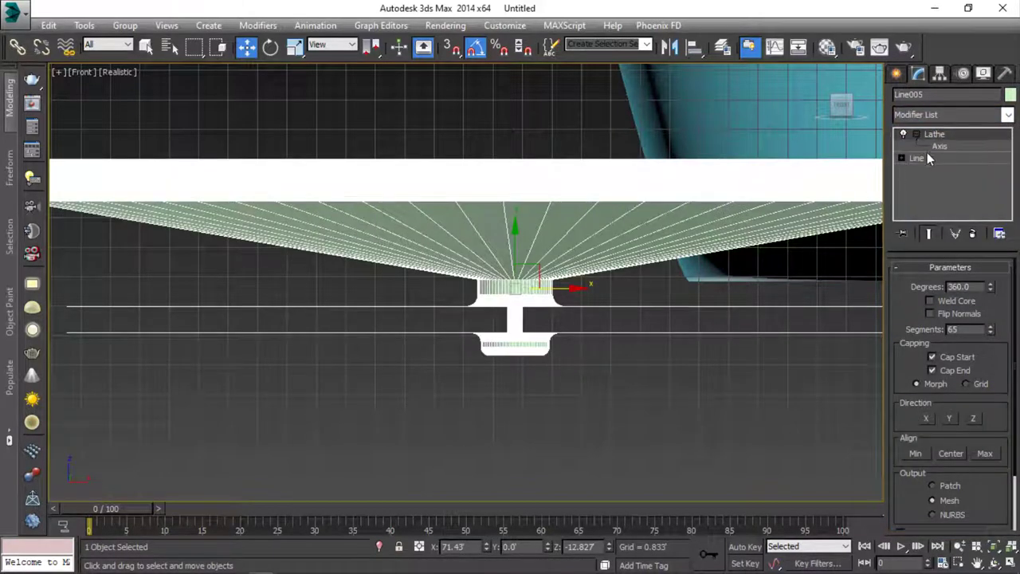
Snap the Lathe axis to the profile's end so the 360° saucer centres under the mug
{"action": "key", "text": "1"}
{"action": "scroll", "coordinate": [684, 208], "scroll_direction": "down", "scroll_amount": 5}
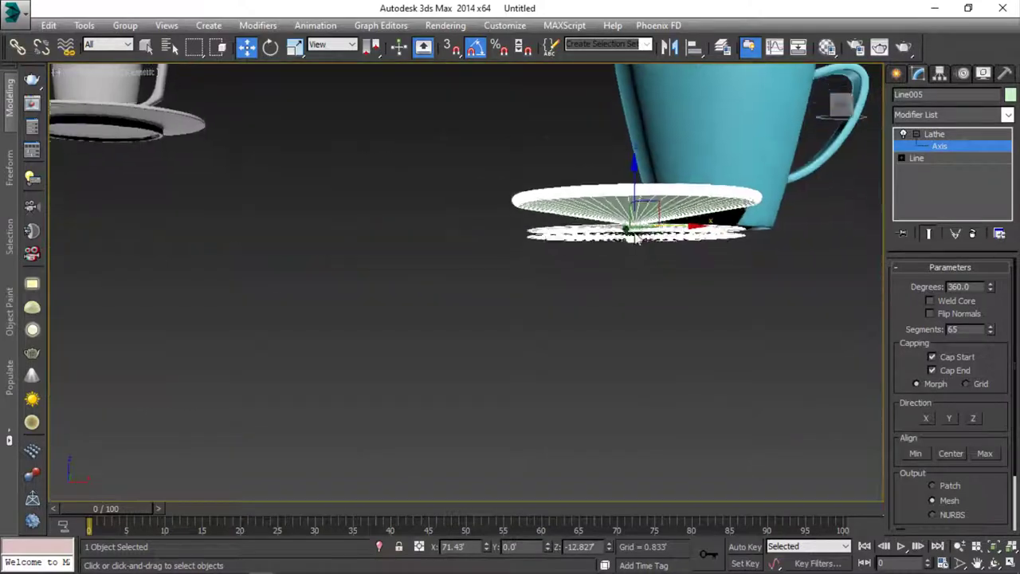
{"action": "left_click_drag", "start_coordinate": [676, 225], "coordinate": [741, 232]}
{"action": "key", "text": "s"}
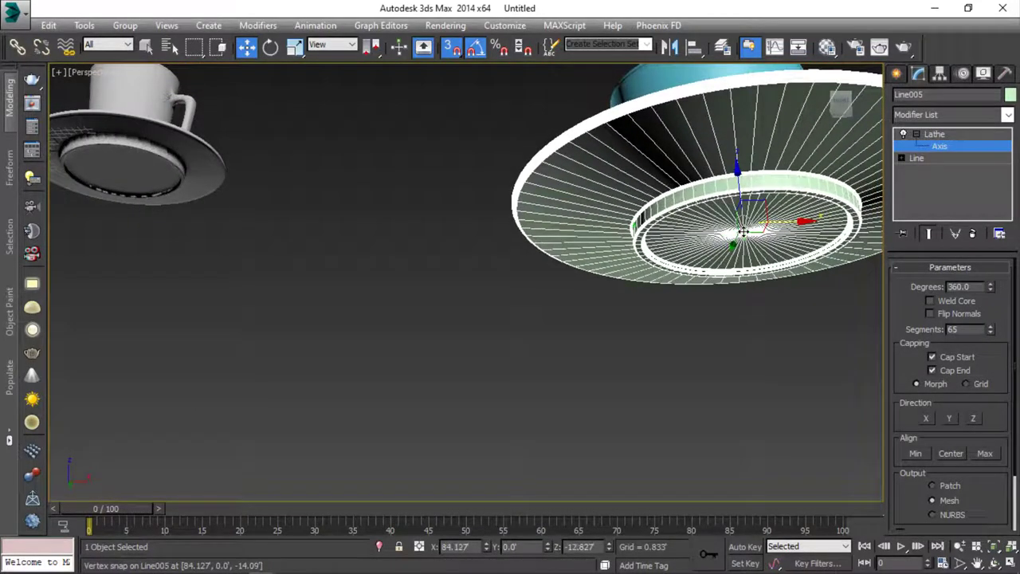
{"action": "key", "text": "s"}
{"action": "middle_click_drag", "start_coordinate": [742, 231], "coordinate": [662, 269], "text": "alt"}
{"action": "left_click", "coordinate": [934, 134]}
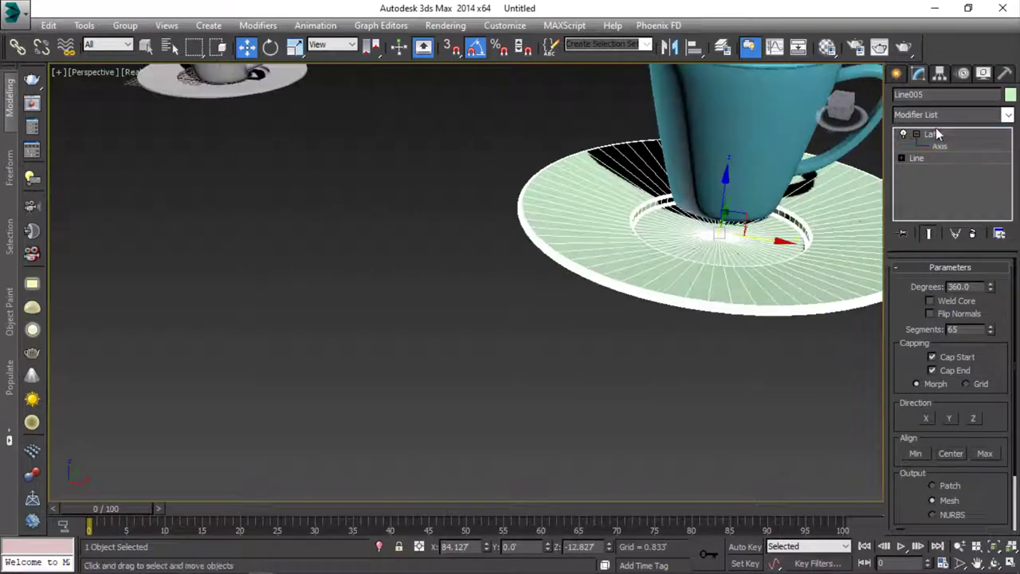
{"action": "left_click", "coordinate": [937, 134]}
{"action": "mouse_move", "coordinate": [687, 165]}
{"action": "middle_mouse_down", "text": "alt"}
{"action": "mouse_move", "coordinate": [632, 264]}
{"action": "mouse_move", "coordinate": [563, 237]}
{"action": "mouse_move", "coordinate": [466, 175]}
{"action": "middle_mouse_up", "text": "alt"}
Add a TurboSmooth modifier to the saucer
{"action": "scroll", "coordinate": [550, 233], "scroll_direction": "down", "scroll_amount": 3}
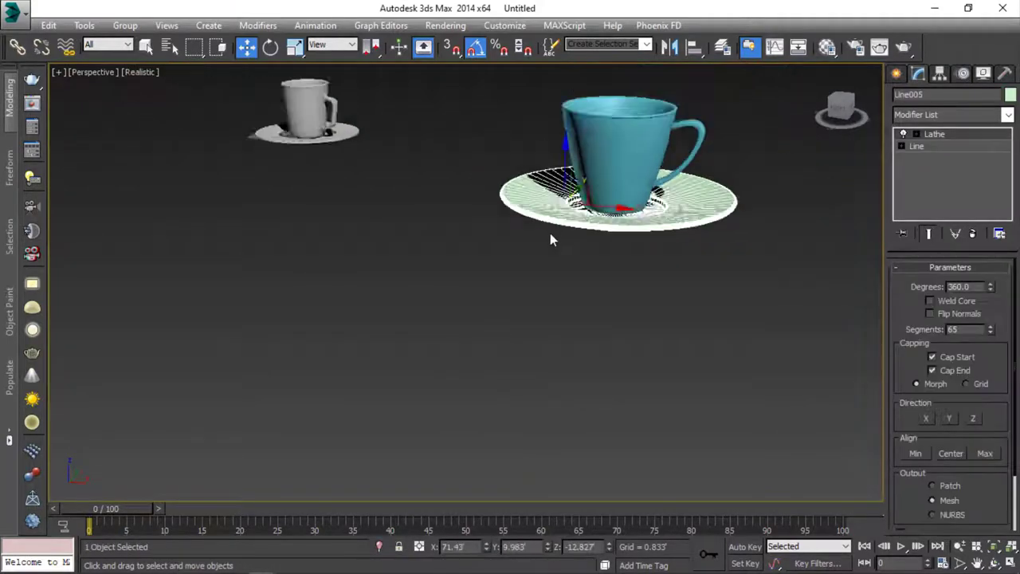
{"action": "scroll", "coordinate": [572, 221], "scroll_direction": "down", "scroll_amount": 3}
{"action": "scroll", "coordinate": [572, 221], "scroll_direction": "up", "scroll_amount": 3}
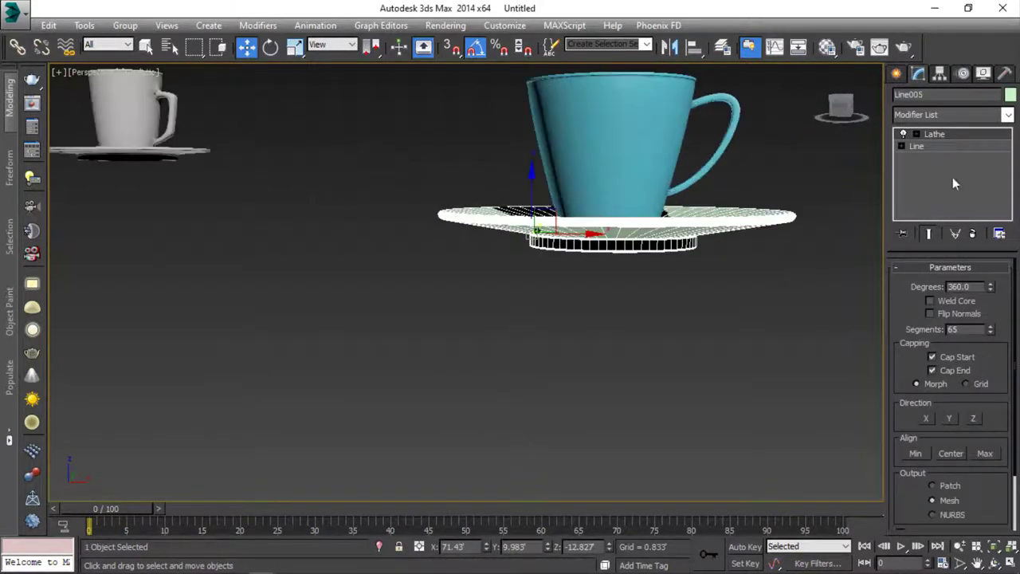
{"action": "left_click", "coordinate": [946, 113]}
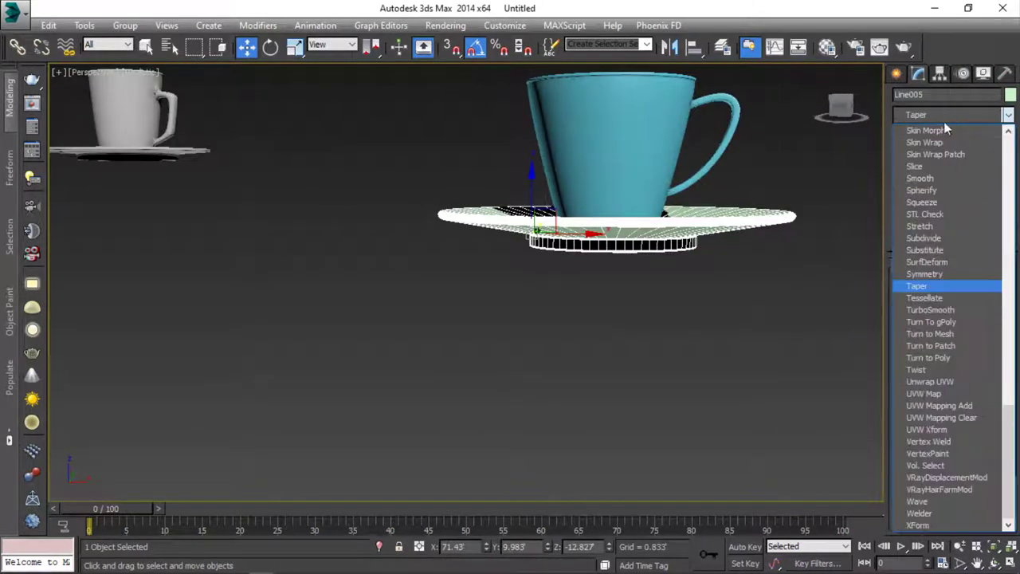
{"action": "left_click", "coordinate": [921, 310]}
Select the mug and add the saucer to the selection
{"action": "left_click", "coordinate": [612, 246]}
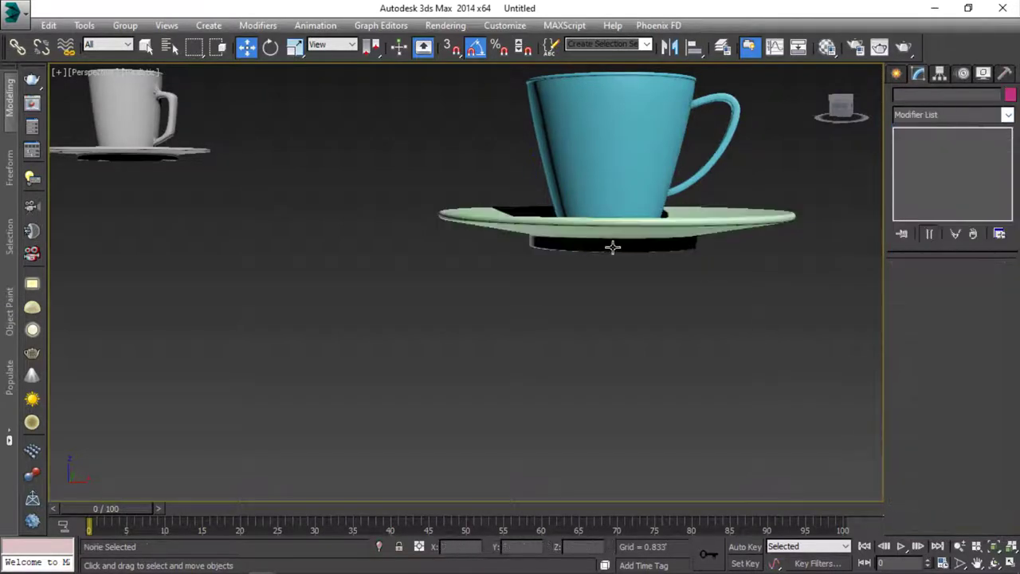
{"action": "mouse_move", "coordinate": [613, 246]}
{"action": "middle_mouse_down", "text": "alt"}
{"action": "mouse_move", "coordinate": [665, 245]}
{"action": "mouse_move", "coordinate": [610, 228]}
{"action": "middle_mouse_up", "text": "alt"}
{"action": "left_click", "coordinate": [624, 224]}
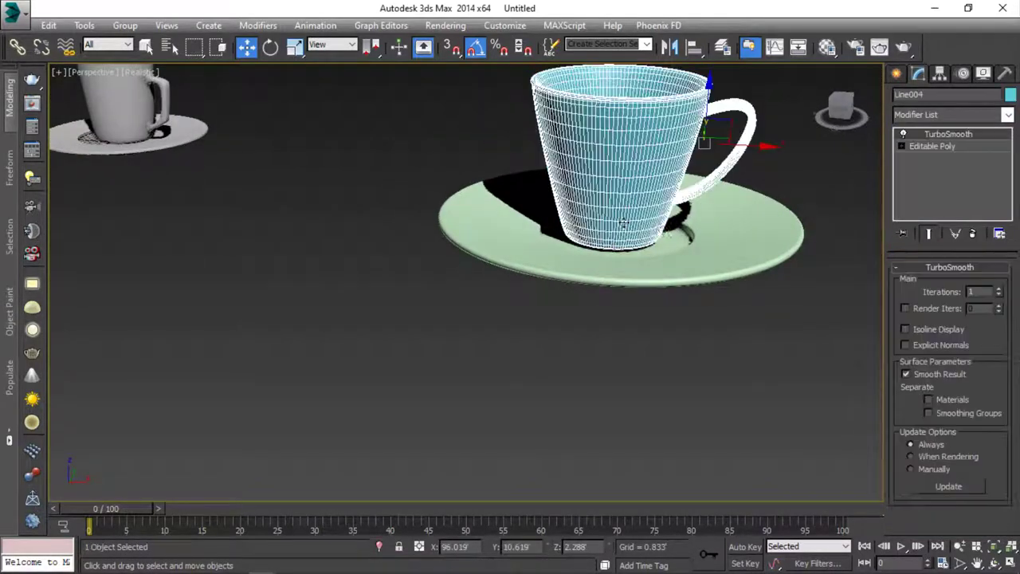
{"action": "middle_click_drag", "start_coordinate": [746, 143], "coordinate": [784, 151], "text": "alt"}
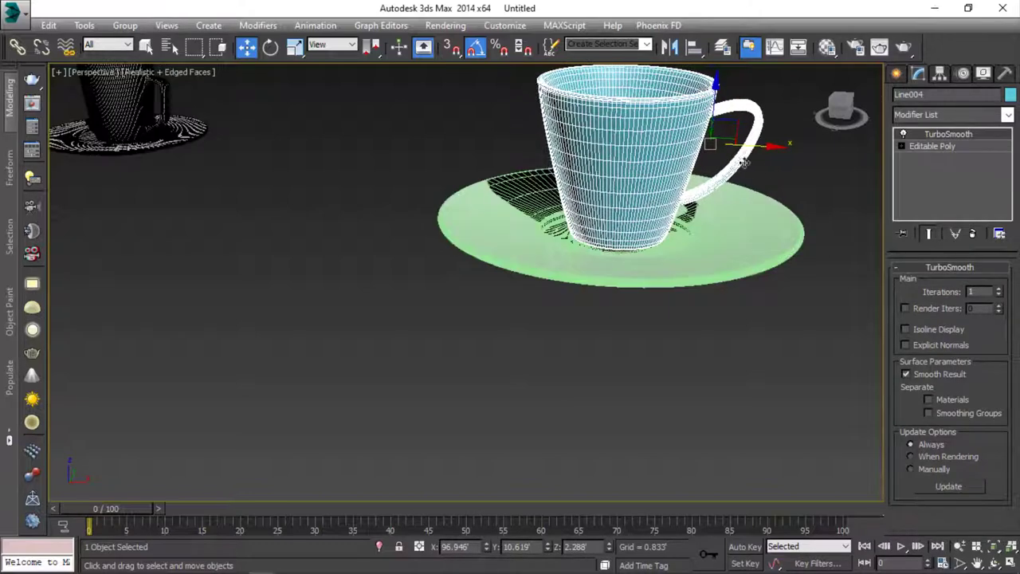
{"action": "left_click", "coordinate": [630, 231], "text": "ctrl"}
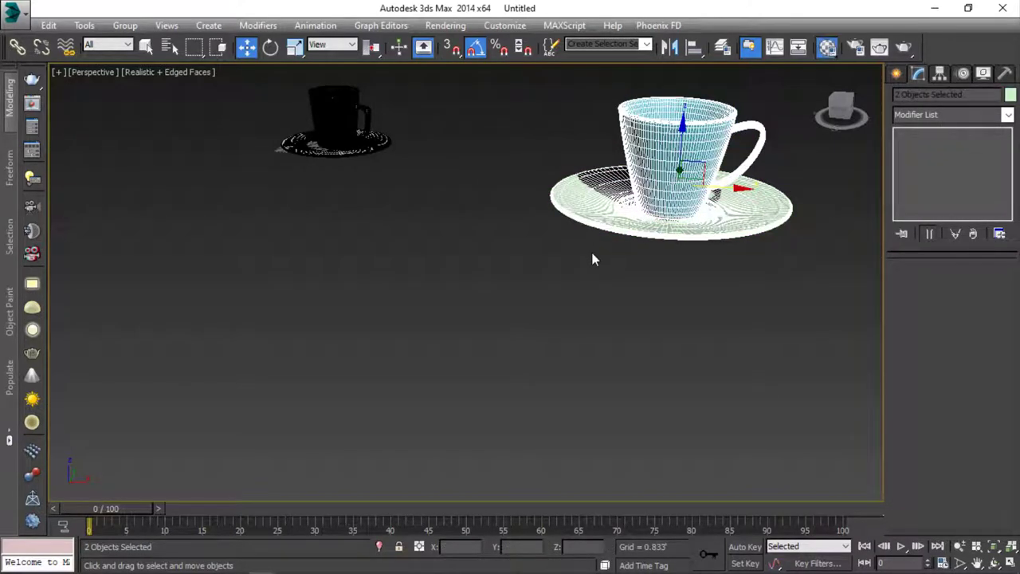
Check the Material Editor and confirm the mug and saucer's display colour
{"action": "key", "text": "m"}
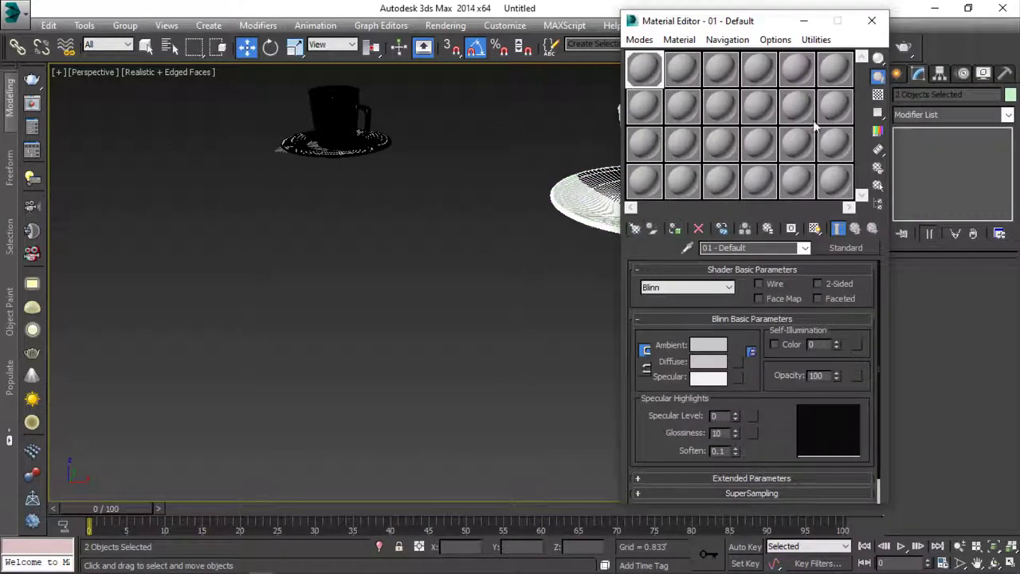
{"action": "left_click", "coordinate": [871, 21]}
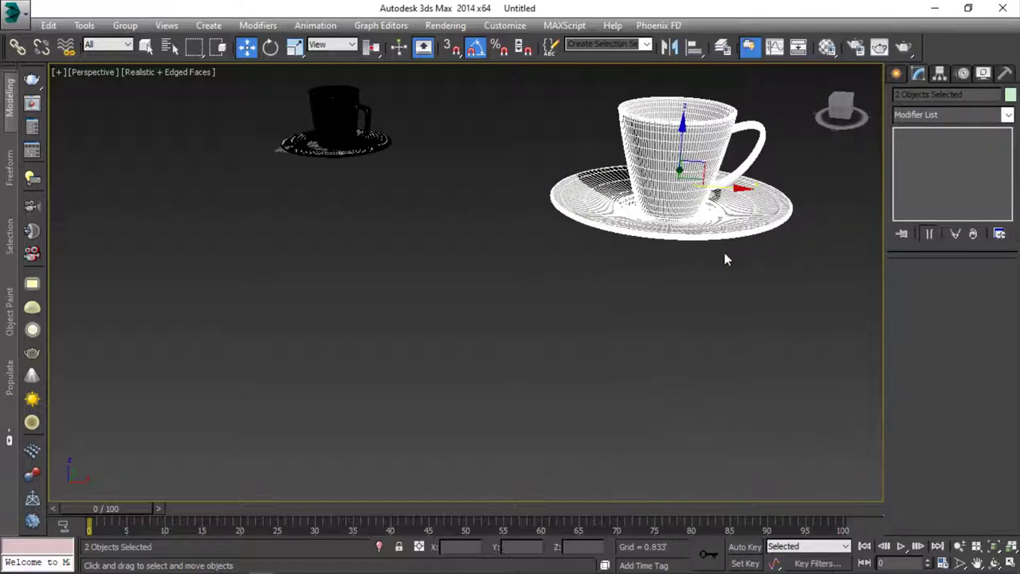
{"action": "left_click", "coordinate": [586, 379]}
Slide the mug and saucer leftward until they sit near the other cup
{"action": "left_click", "coordinate": [613, 310]}
{"action": "scroll", "coordinate": [574, 299], "scroll_direction": "down", "scroll_amount": 5}
{"action": "left_click_drag", "start_coordinate": [575, 284], "coordinate": [452, 277]}
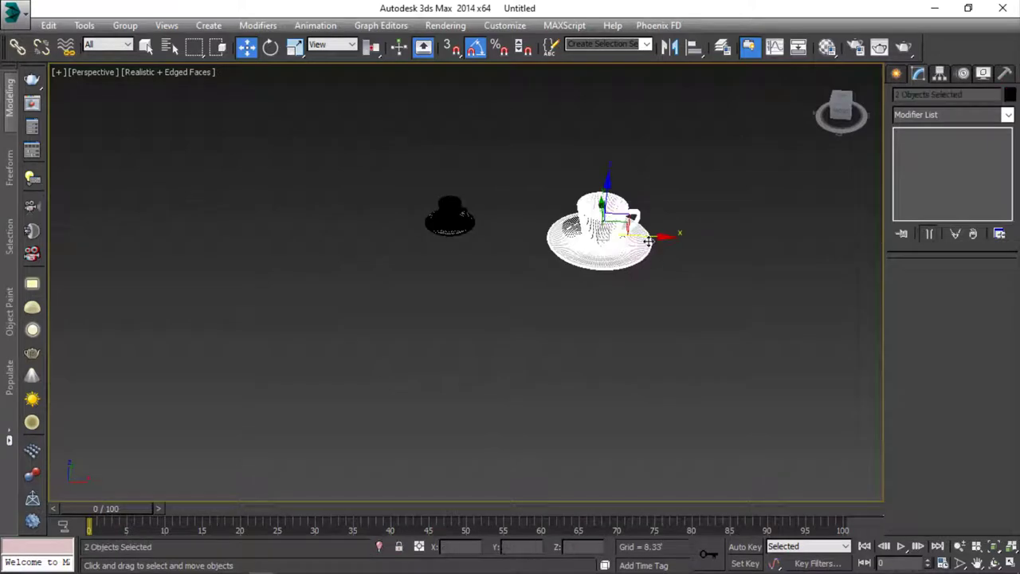